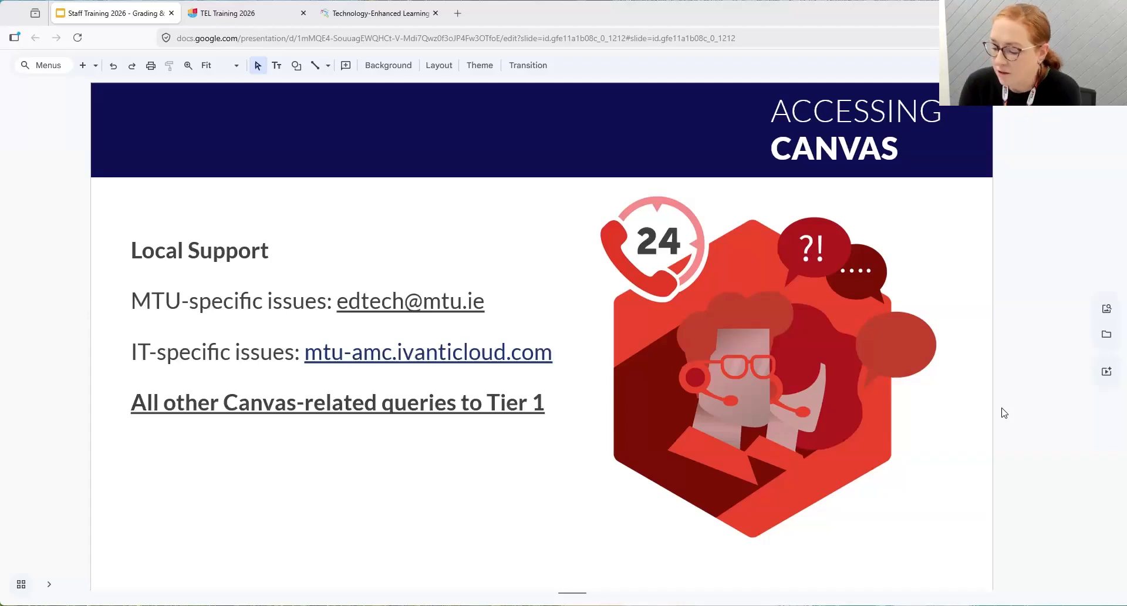
Advance to the Demonstration slide and switch to the Canvas course to review its gradebook columns through to Total
scroll(1004, 412, down, 1)
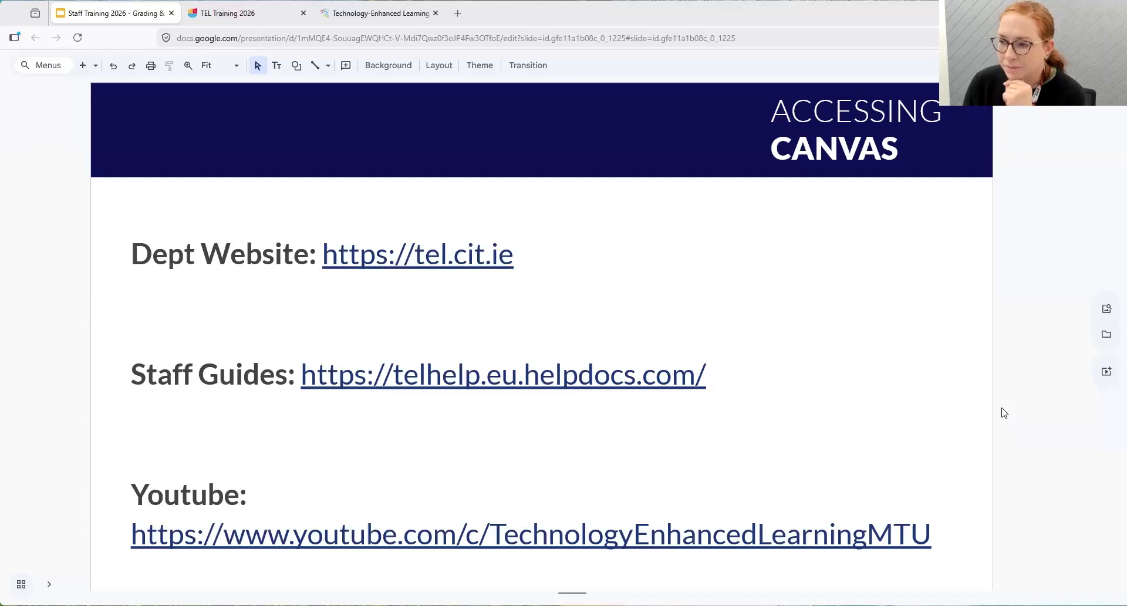
key(Down)
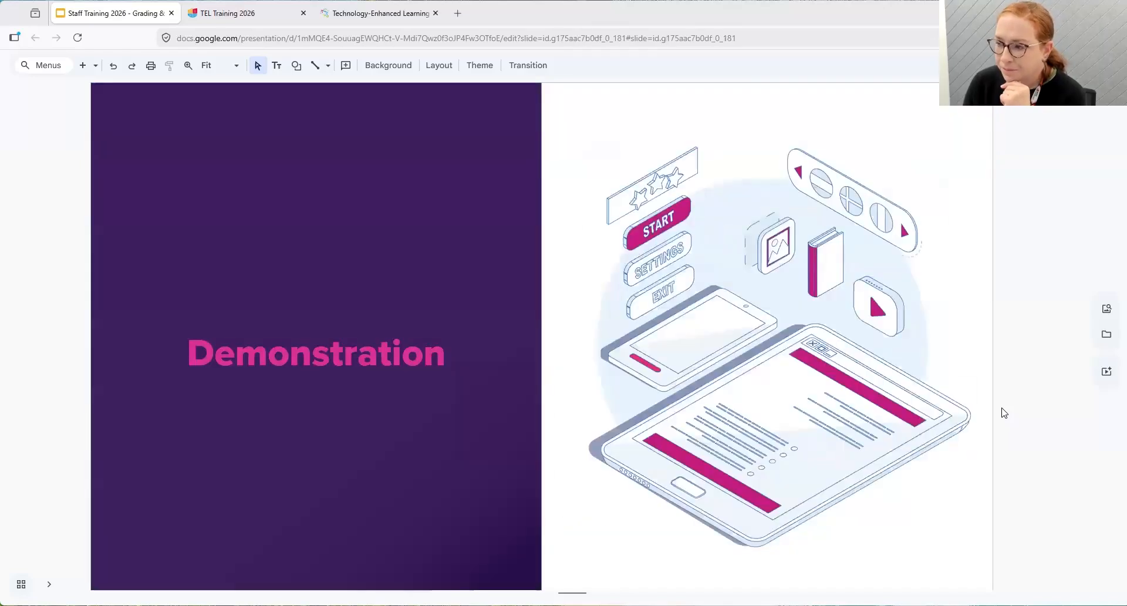
click(226, 17)
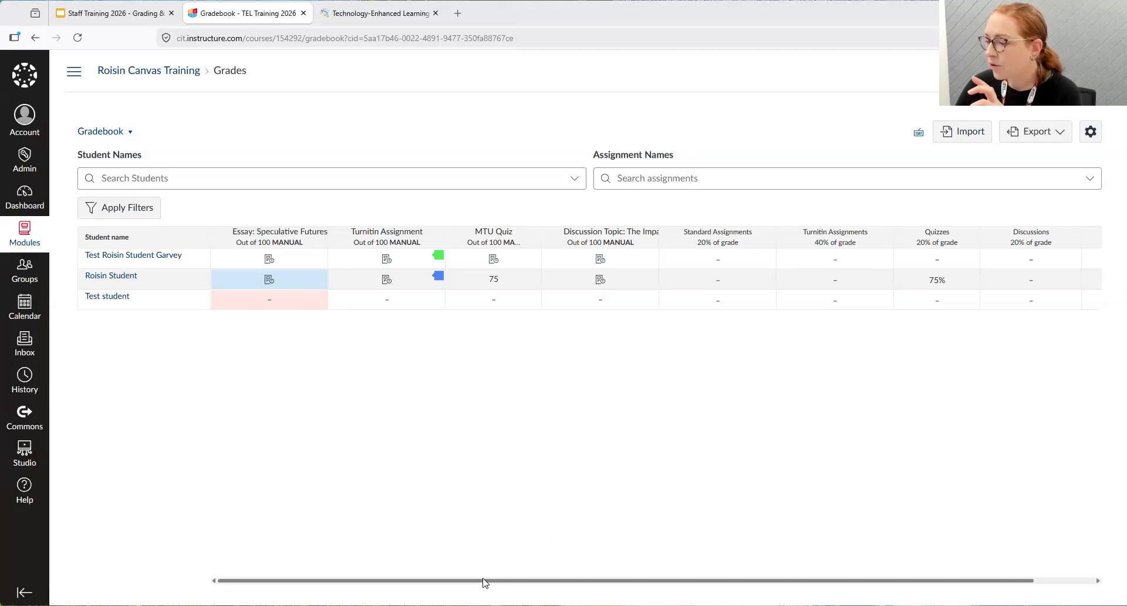
drag(486, 585, 655, 581)
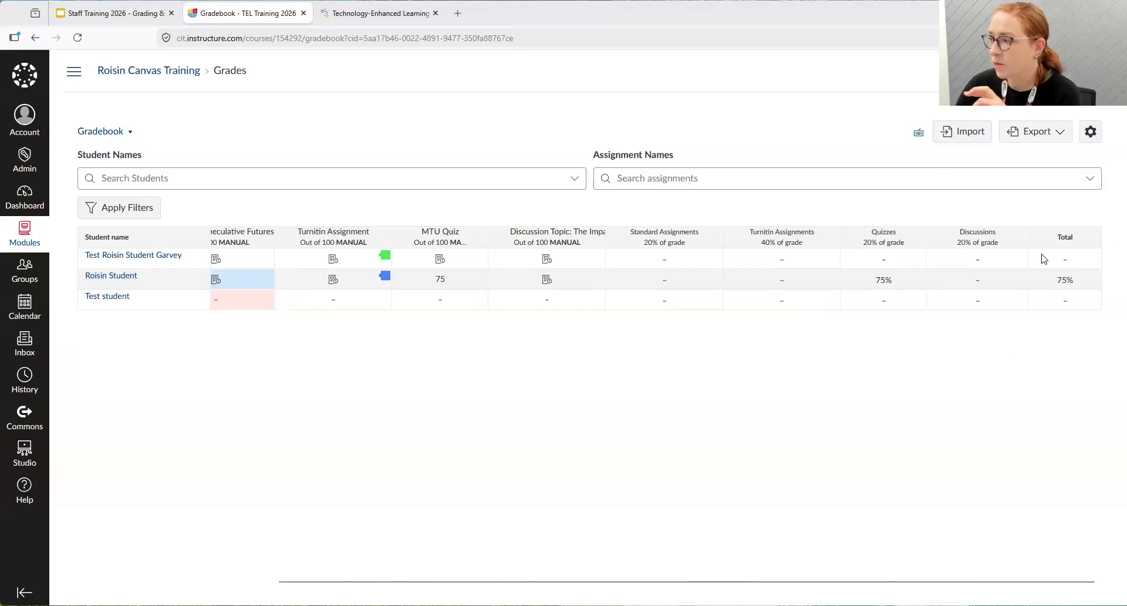
drag(694, 582, 629, 581)
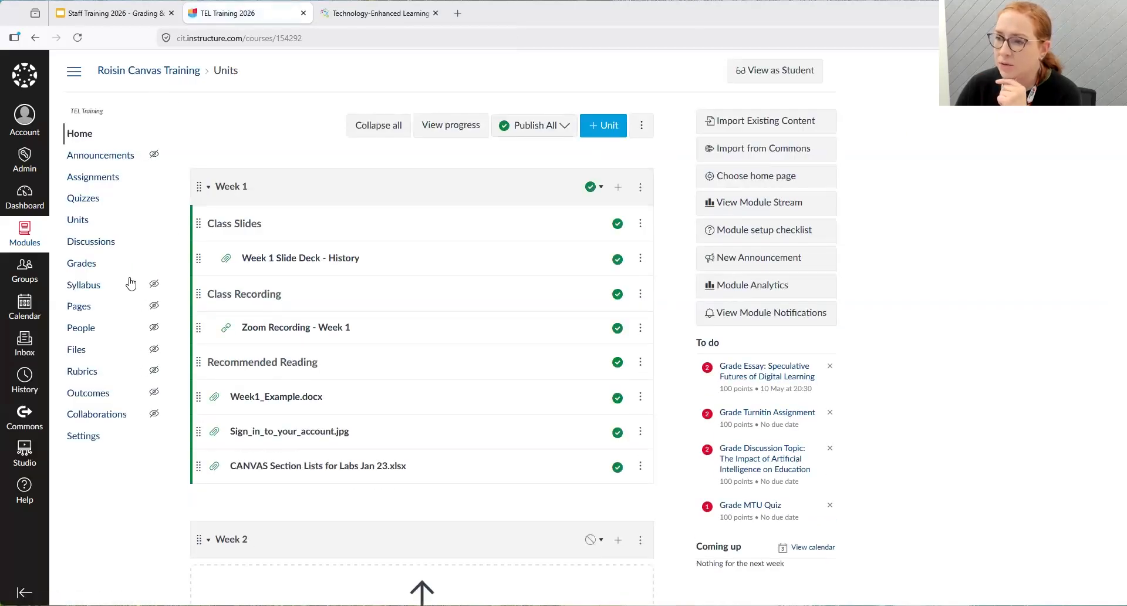
Open the course's assignments list and check where the assignment groups weight option is found
click(99, 184)
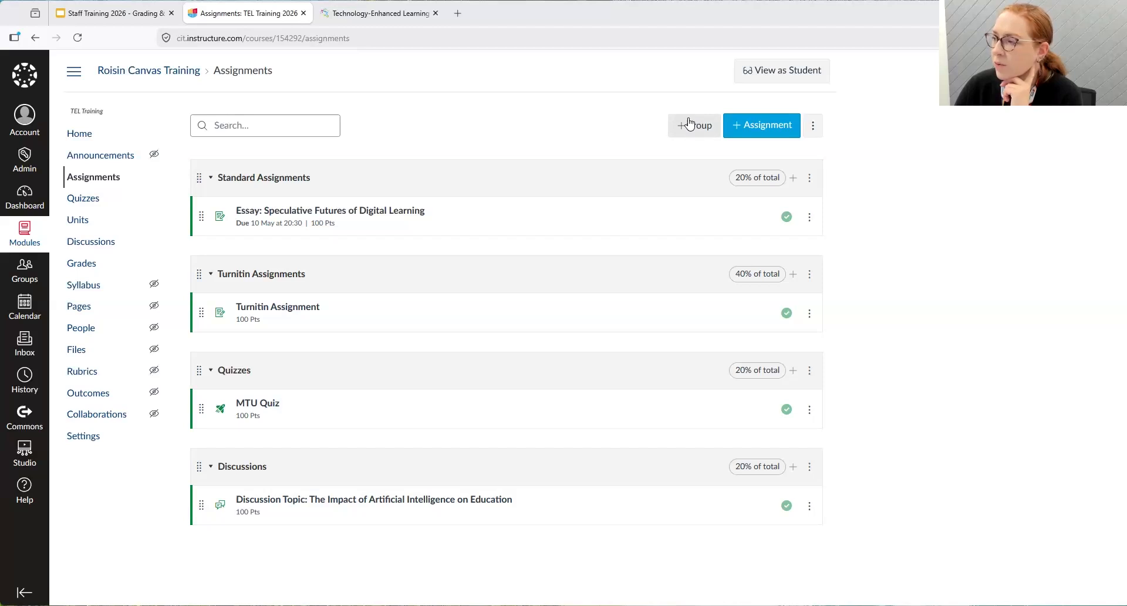
click(813, 132)
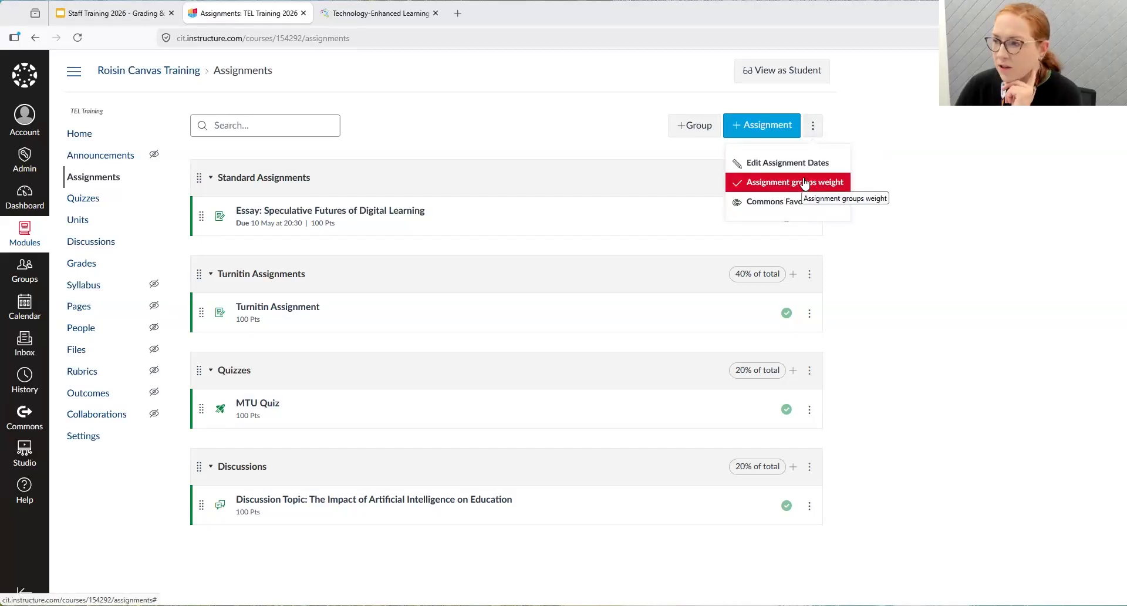
click(535, 128)
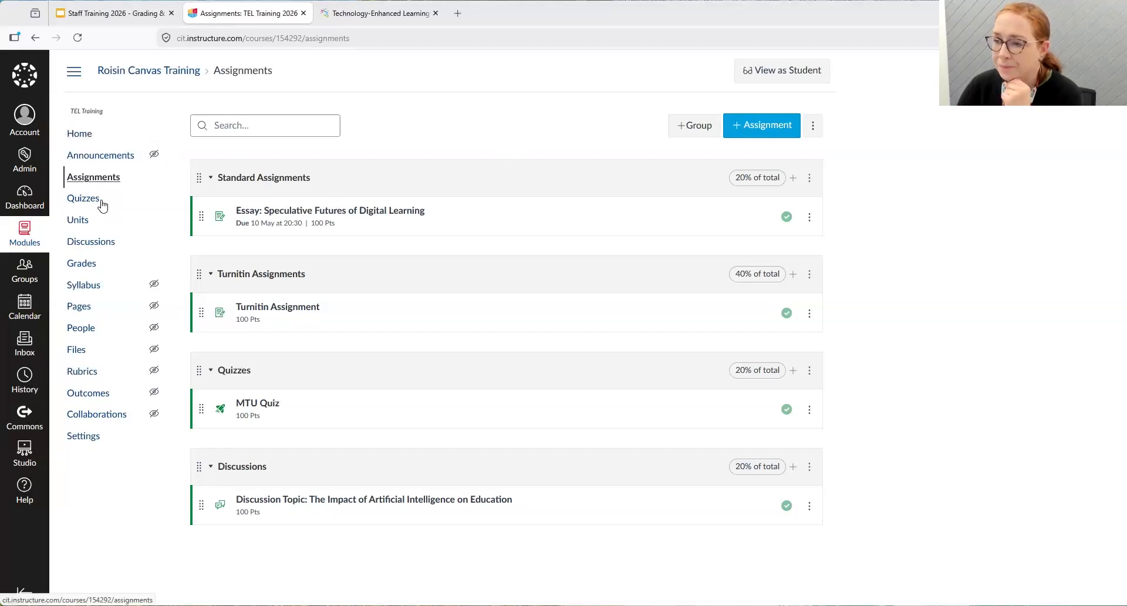
Open the gradebook's settings and review the late policies and grade posting policy
click(79, 266)
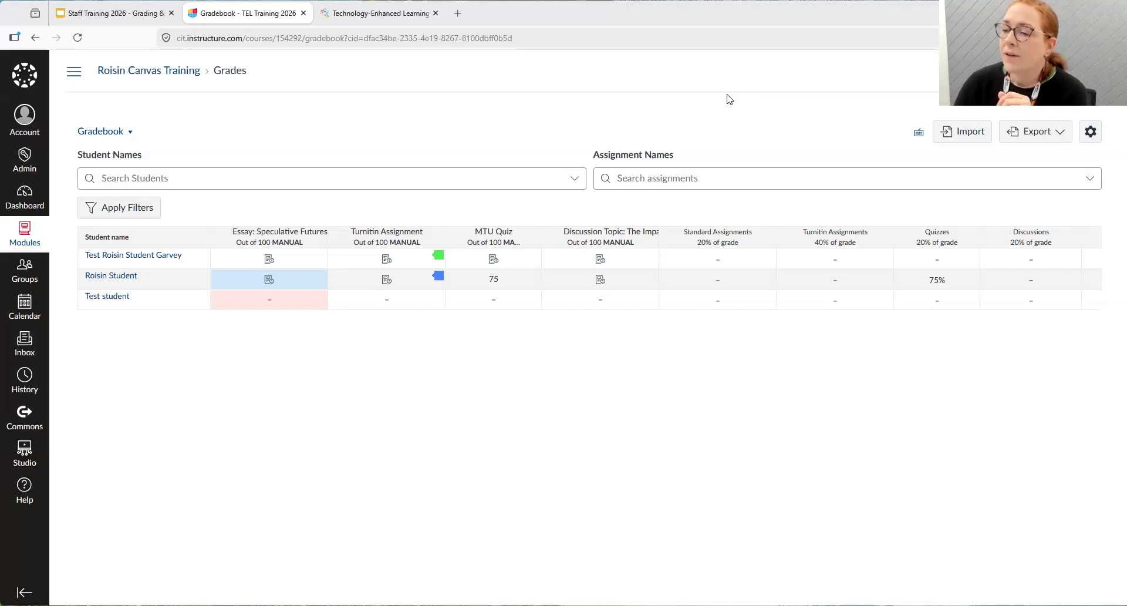
click(1090, 133)
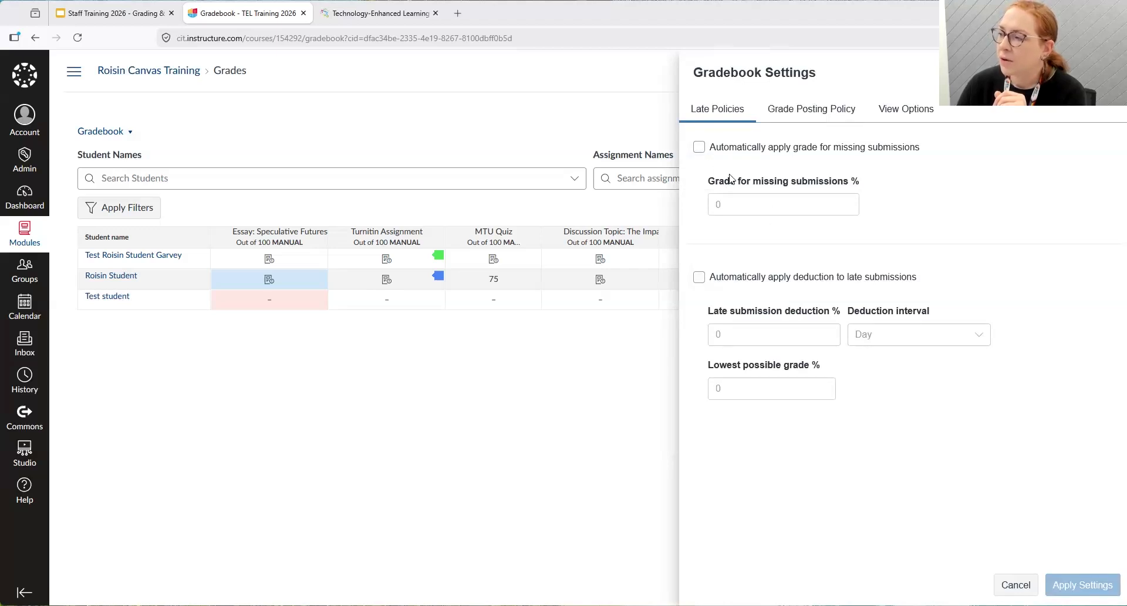
click(812, 115)
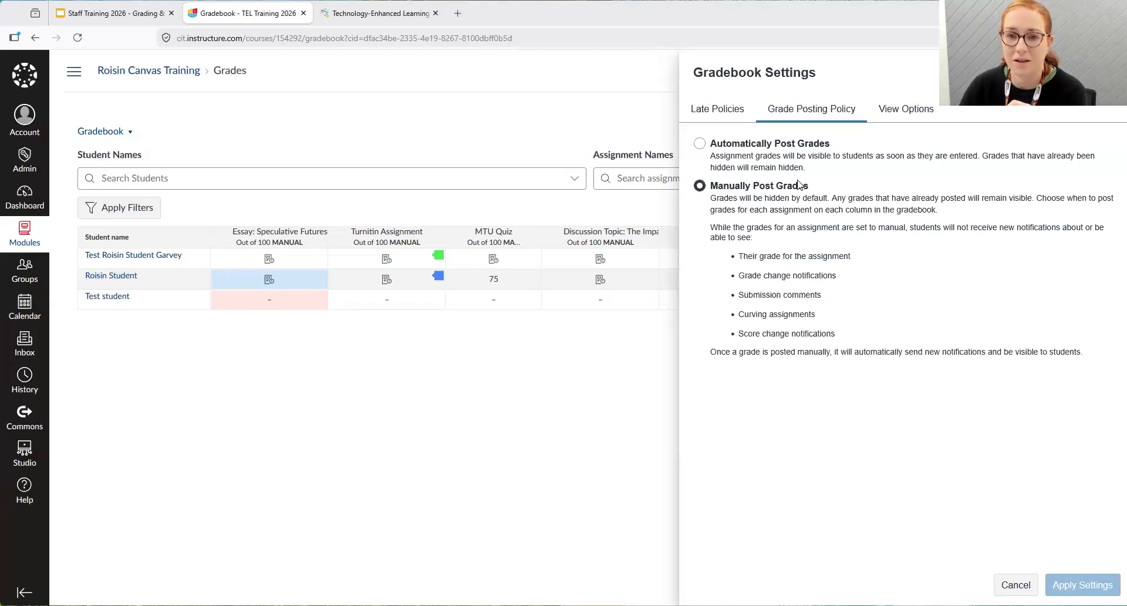
Set the gradebook view options to show notes, the hidden grades indicator and gradebook status icons, and apply the settings
click(910, 117)
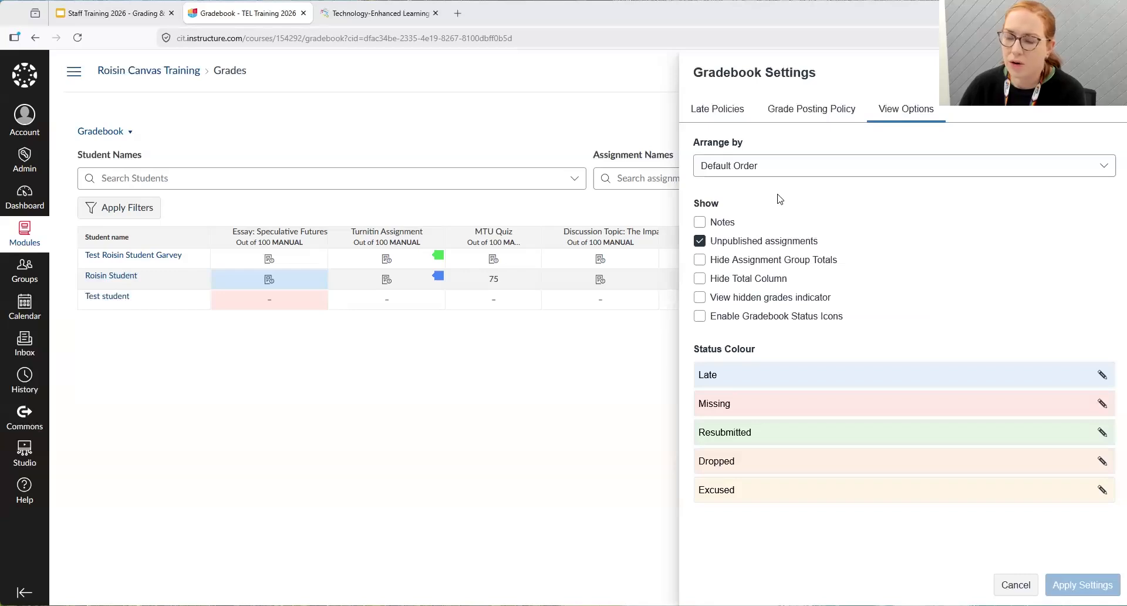
click(816, 165)
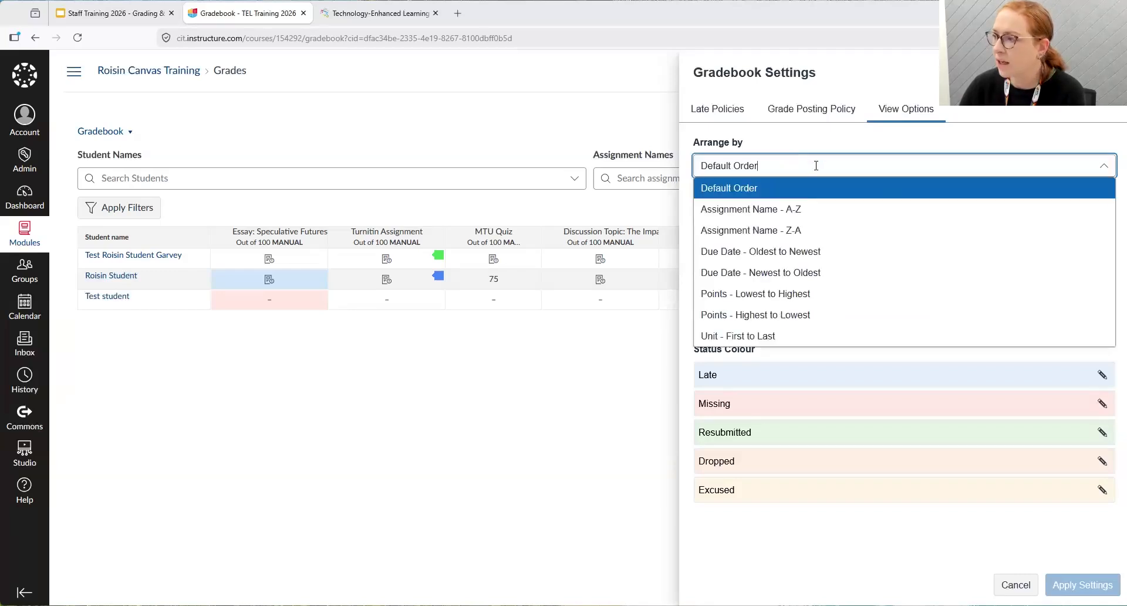
click(883, 143)
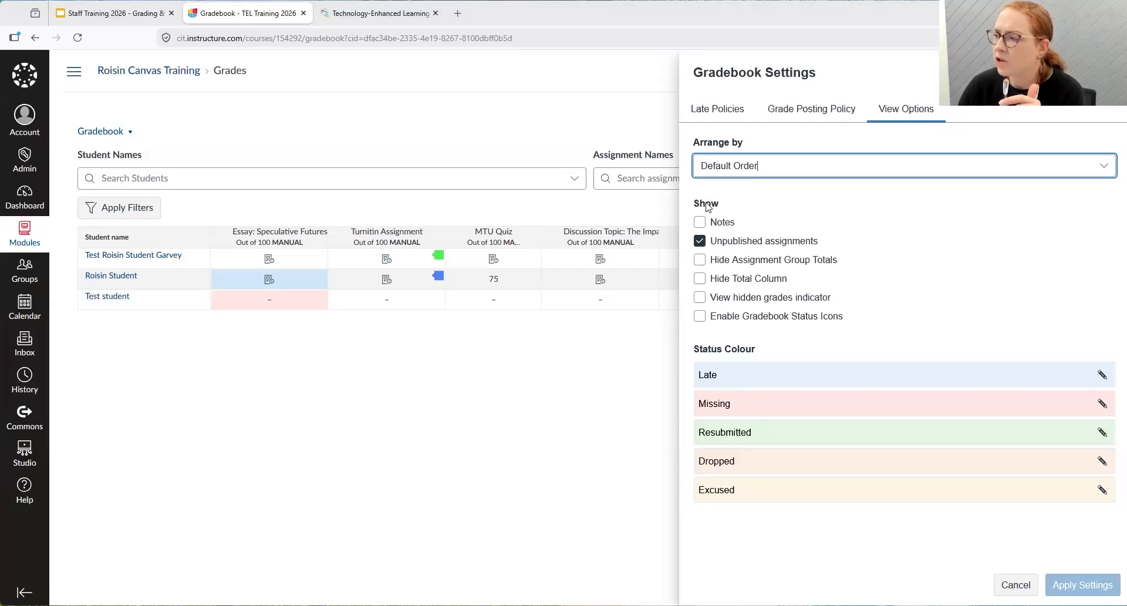
click(699, 223)
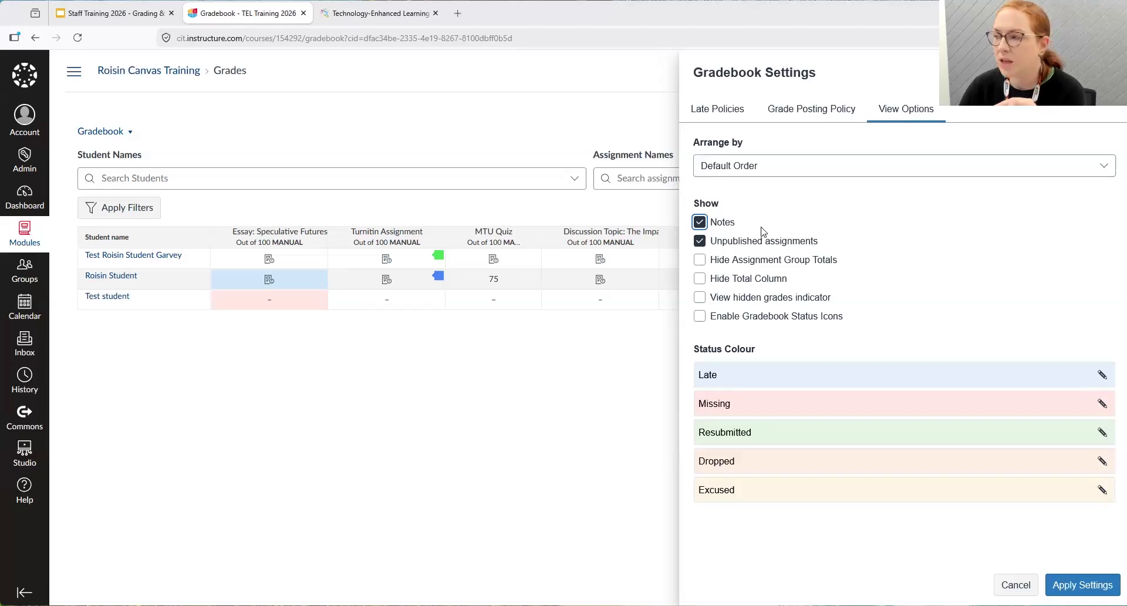
click(701, 298)
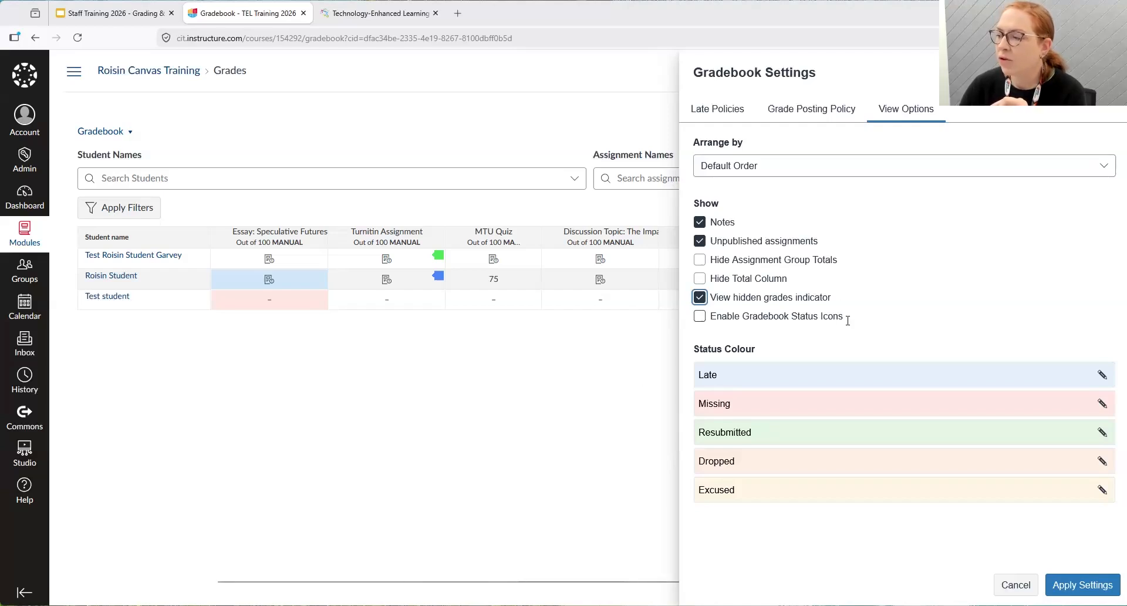
click(700, 318)
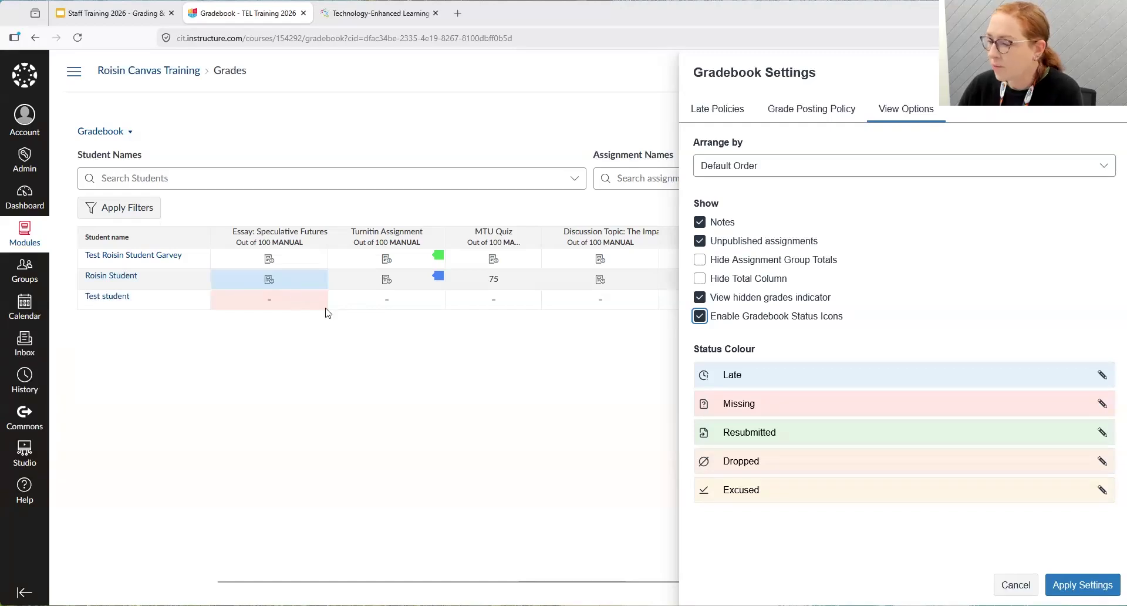
click(1083, 585)
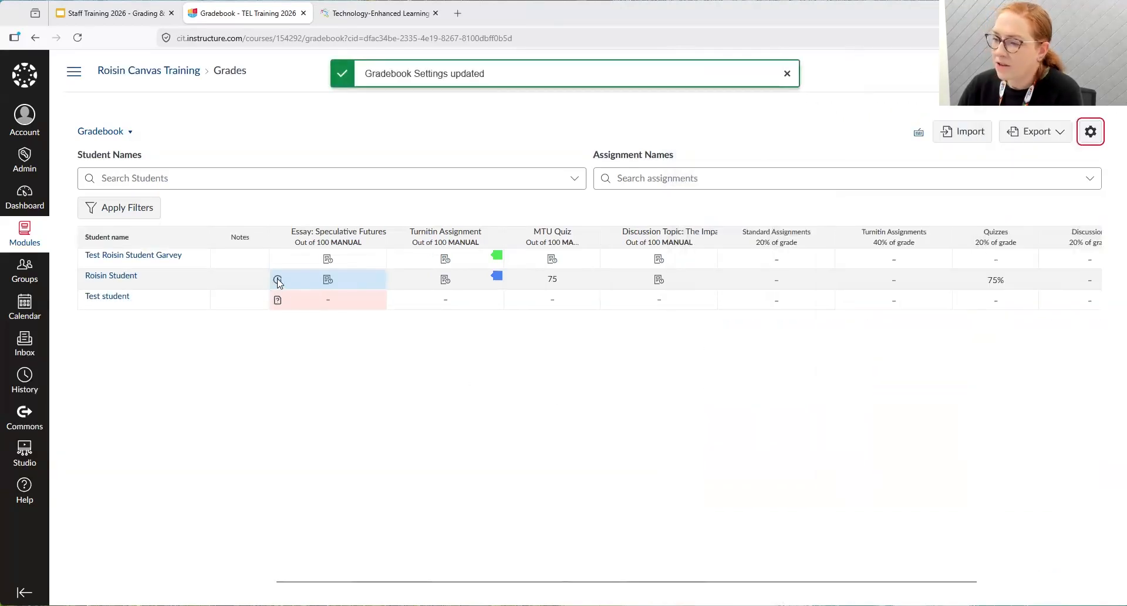
mouse_move(283, 293)
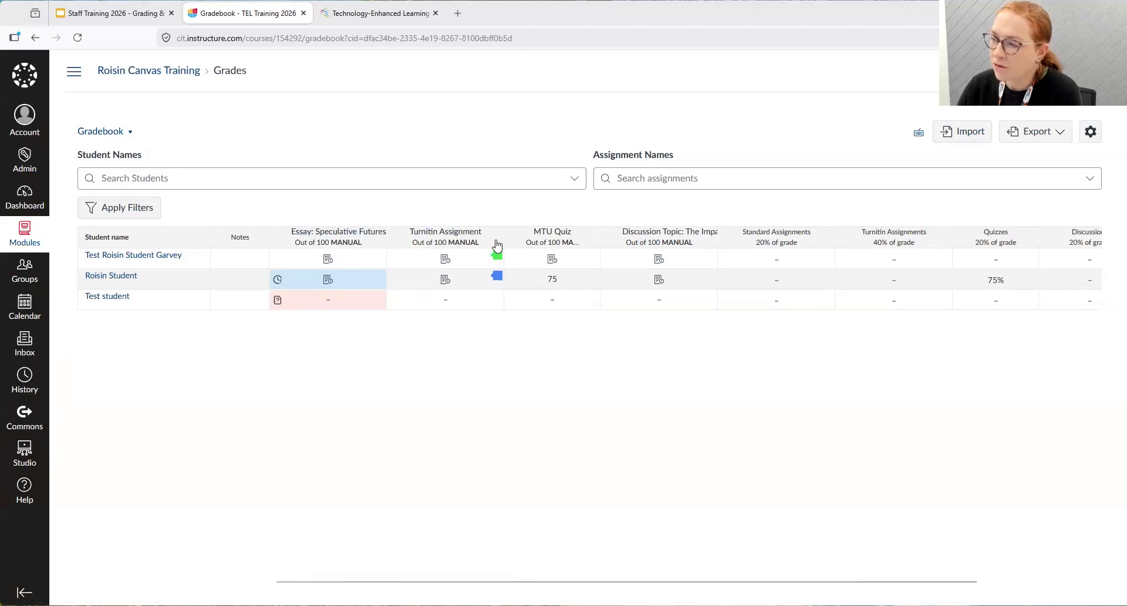
Start a message from the Essay: Speculative Futures column to students who have not been graded, and show all recipients
click(375, 238)
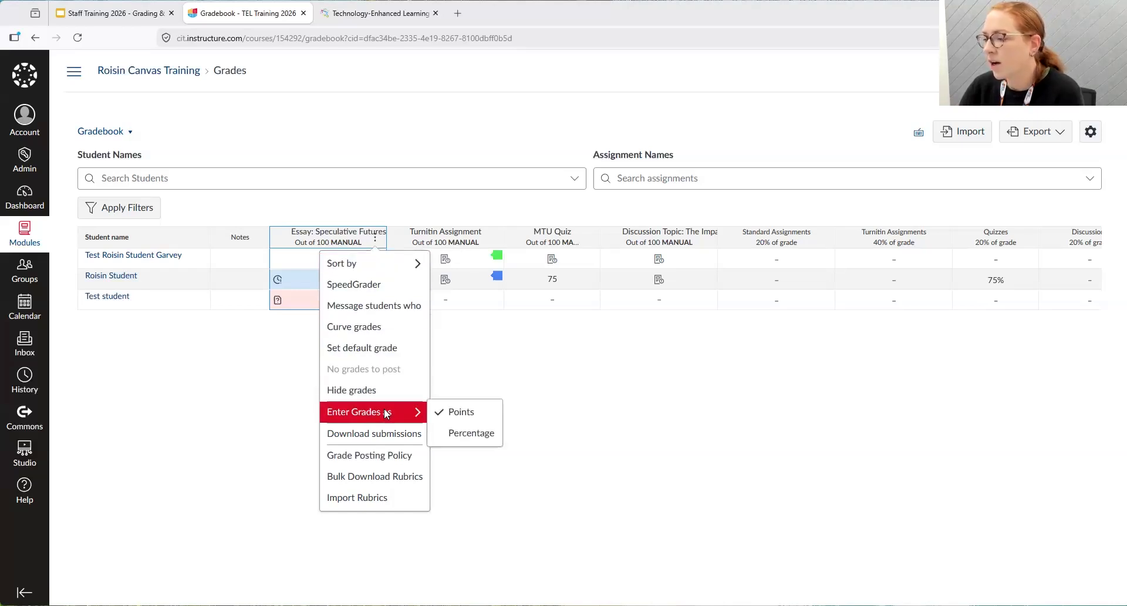
mouse_move(391, 419)
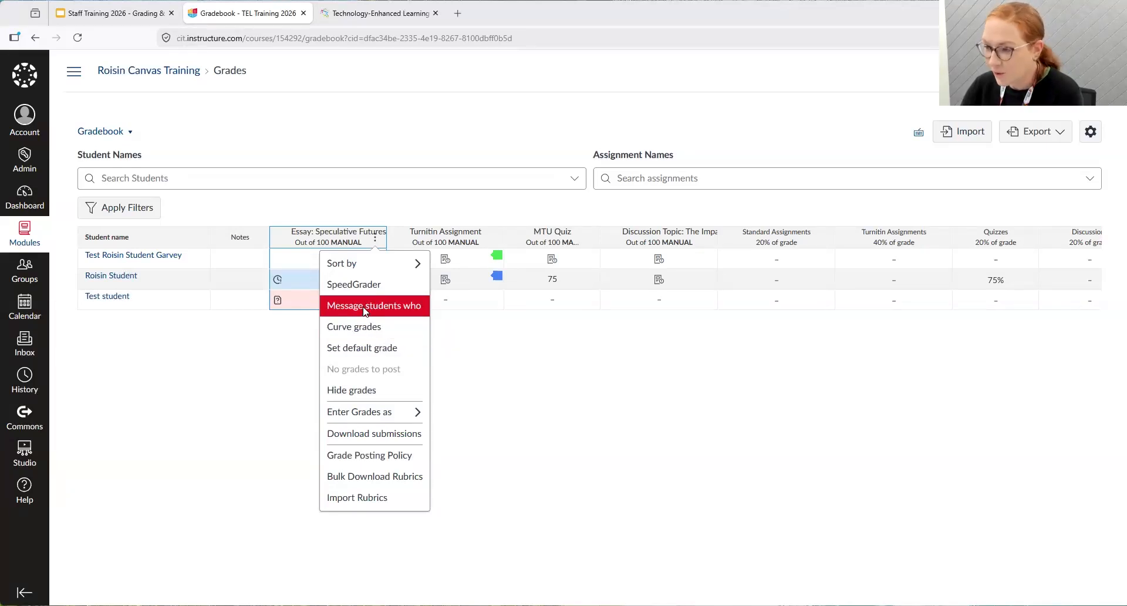
click(400, 309)
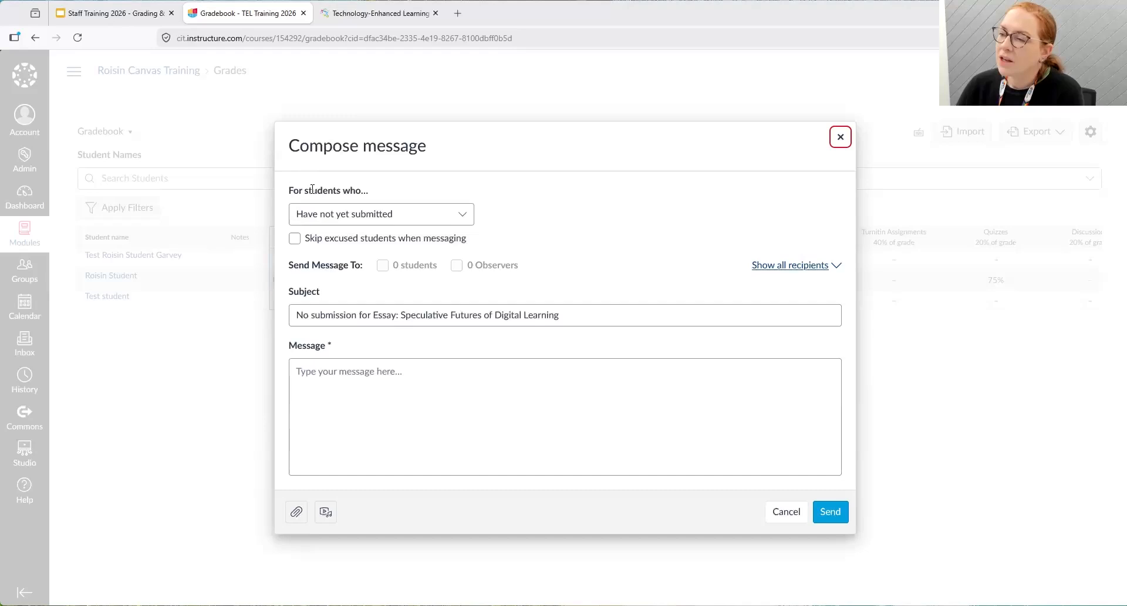
click(464, 220)
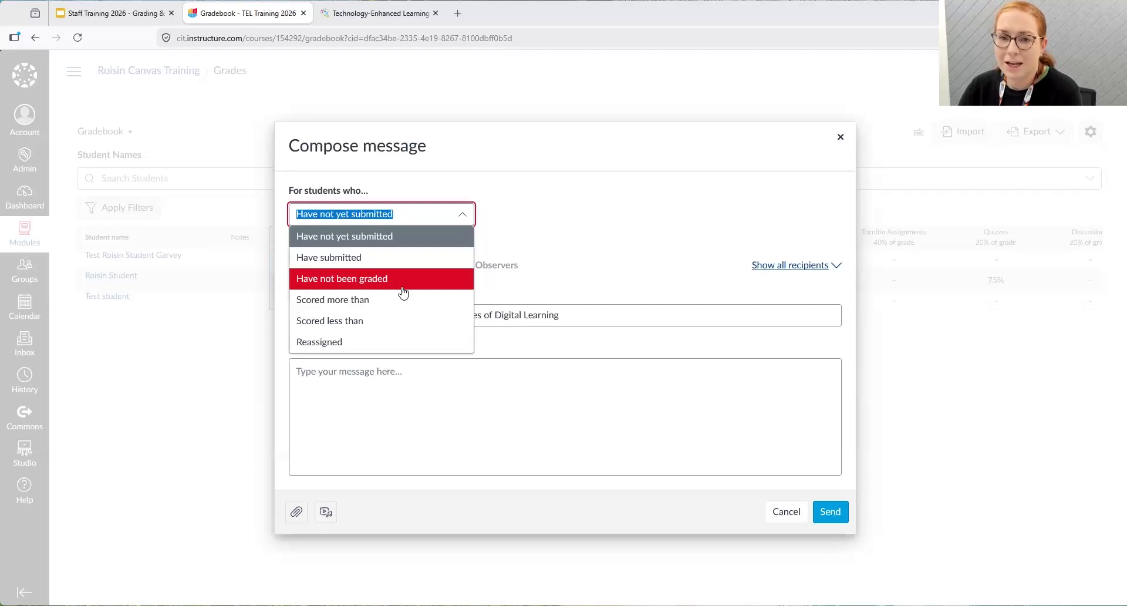
click(308, 281)
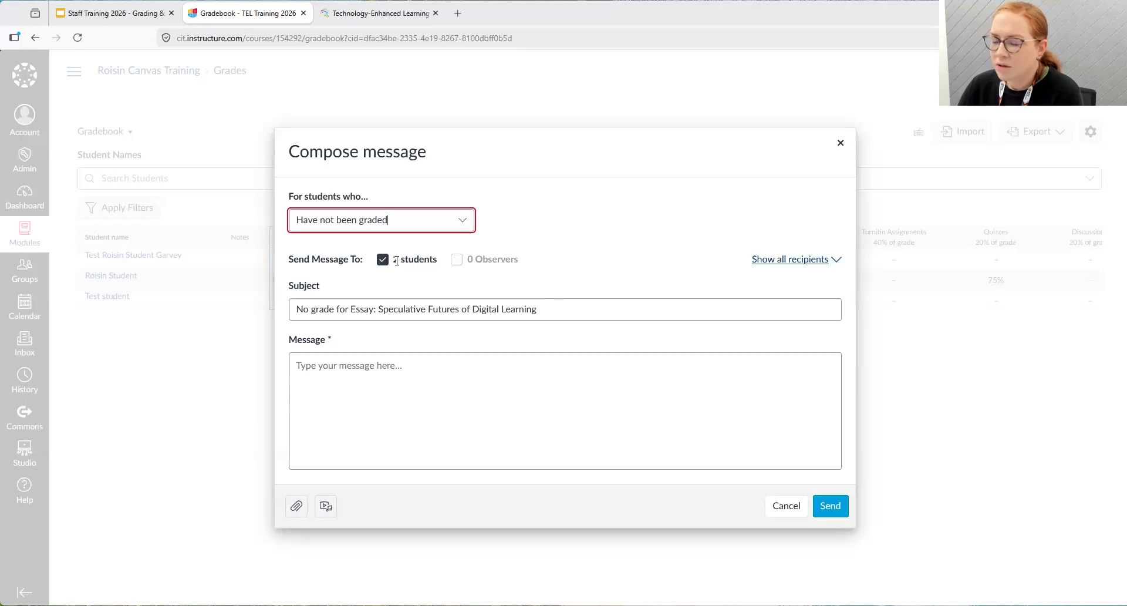
click(836, 262)
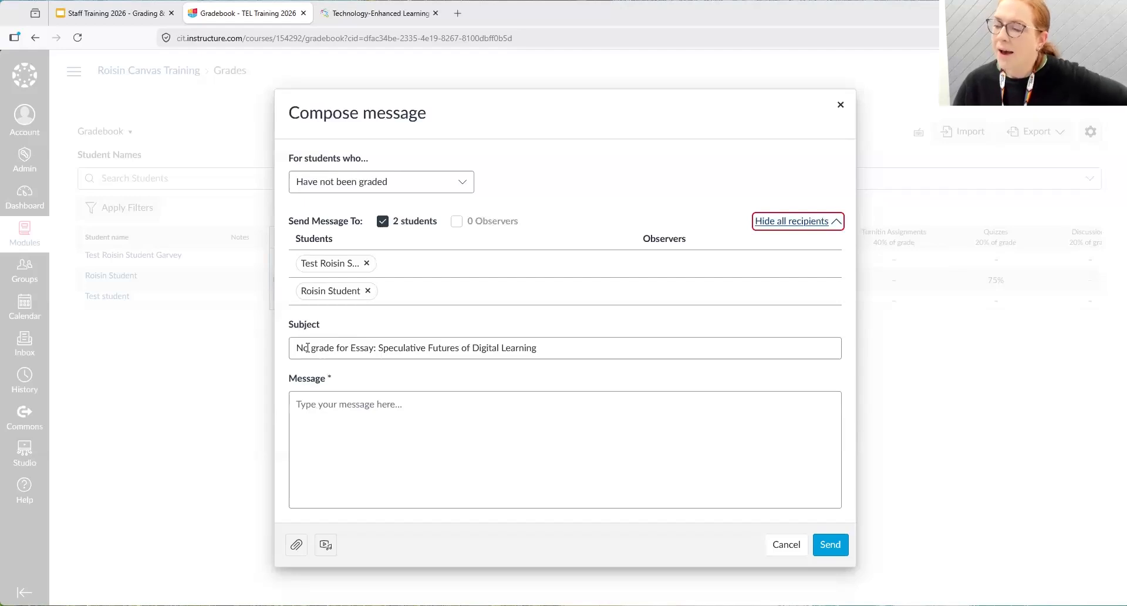
Write the message "Grades and feedback will be released next Friday 20th May." and send it to the students
click(305, 410)
text(Grades and feedback will be)
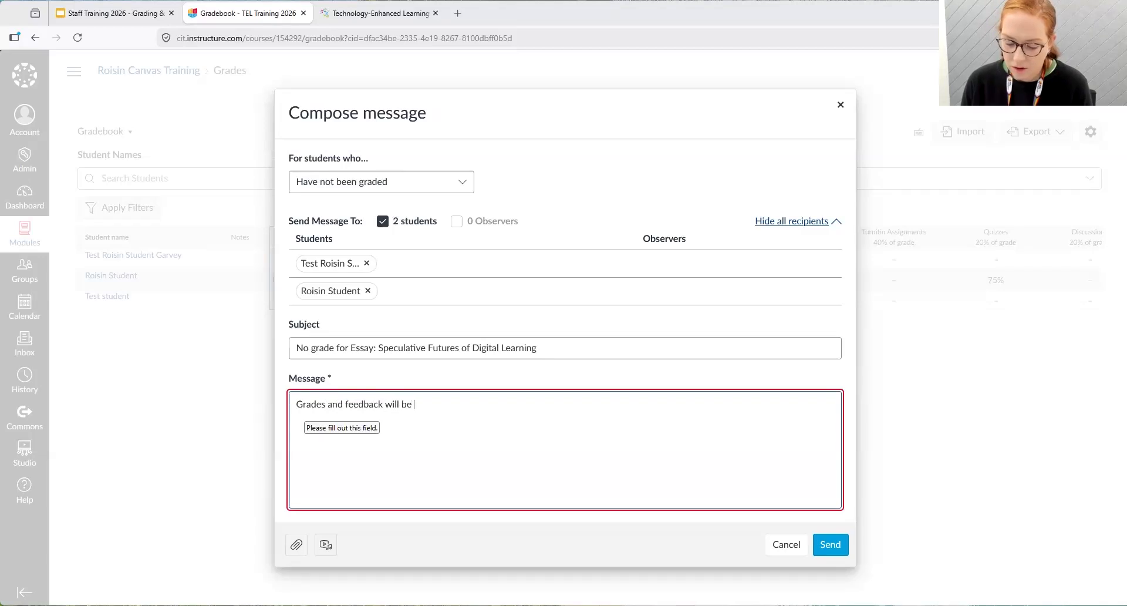
text( released next Friday 20th May.)
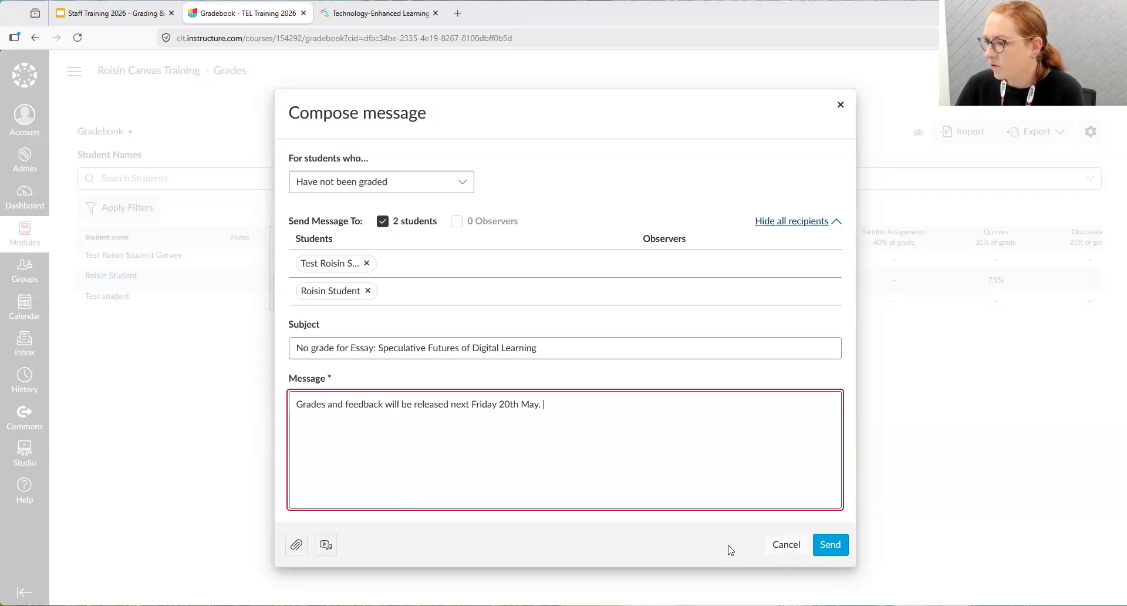
click(838, 548)
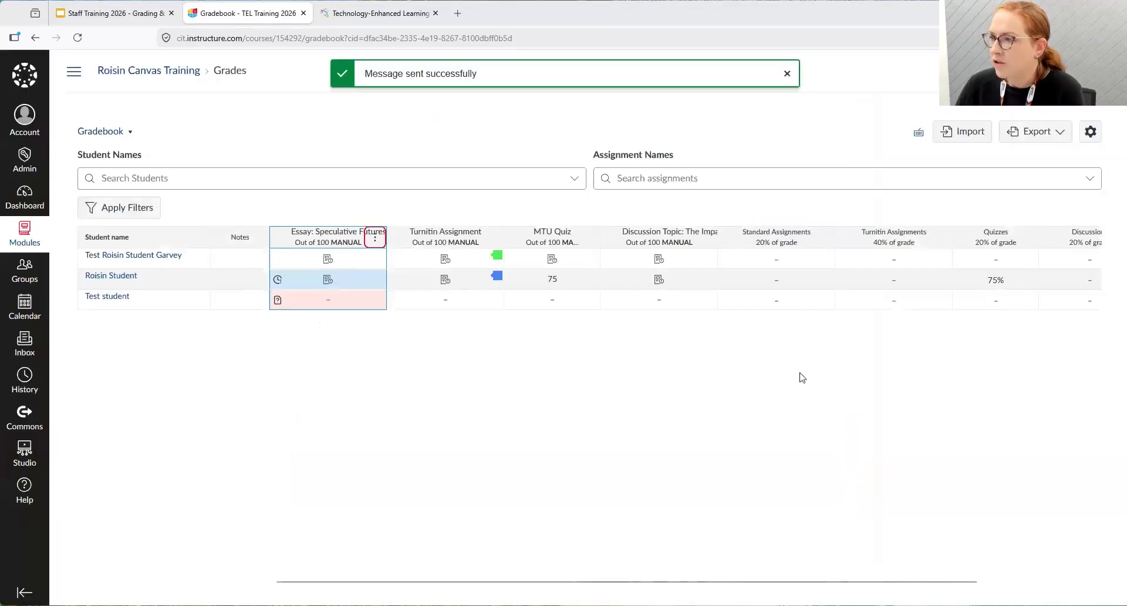
click(787, 76)
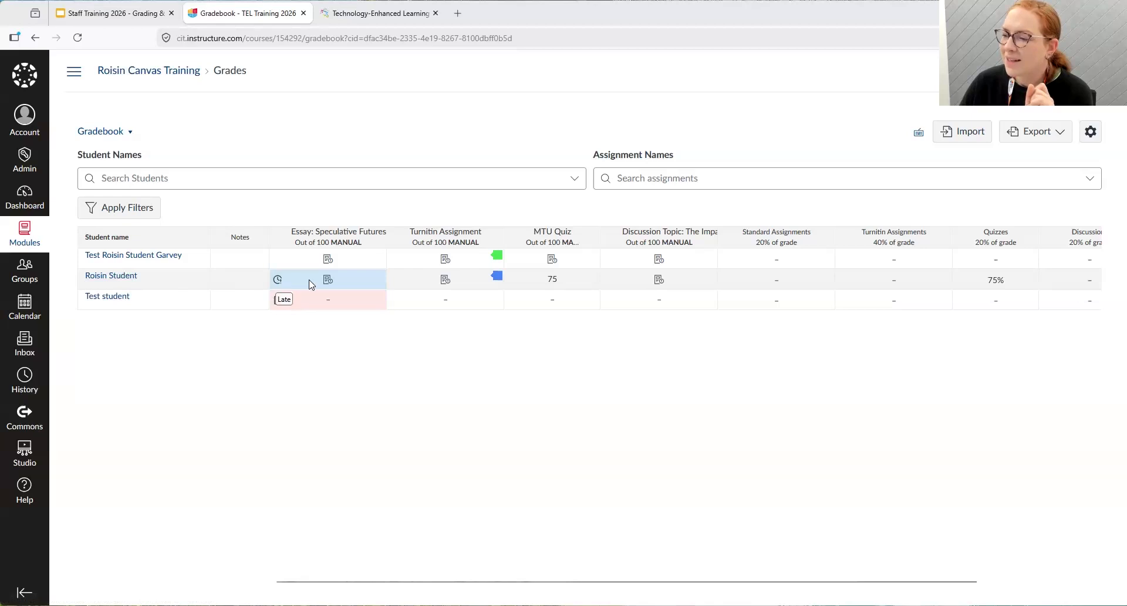
Add and save the note "Awaiting doctor's note" for the student whose essay submission is marked late
click(228, 285)
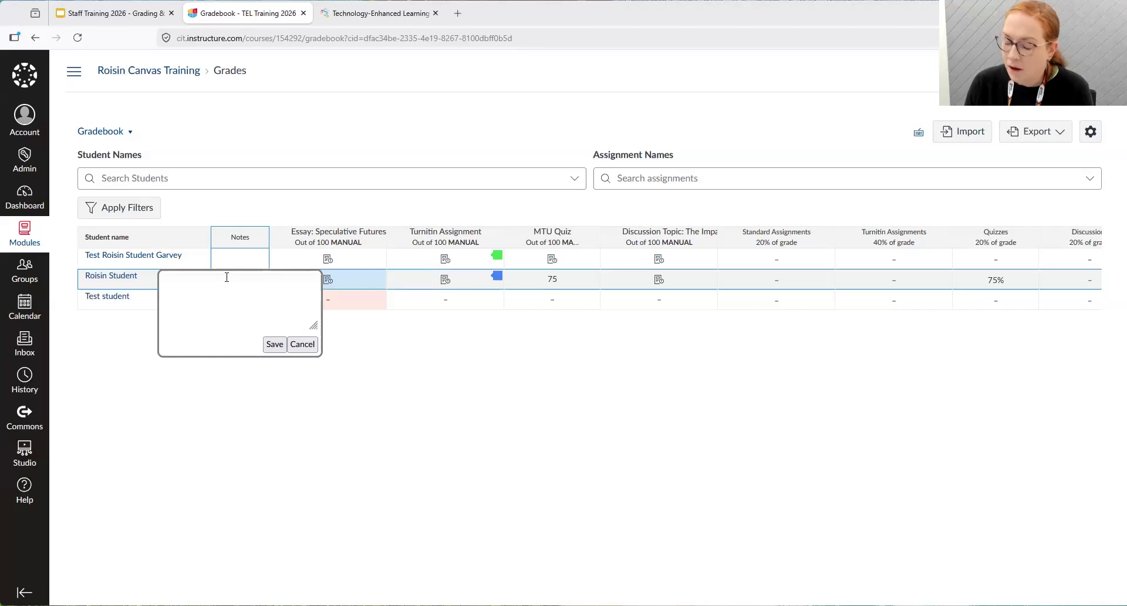
text(Awai)
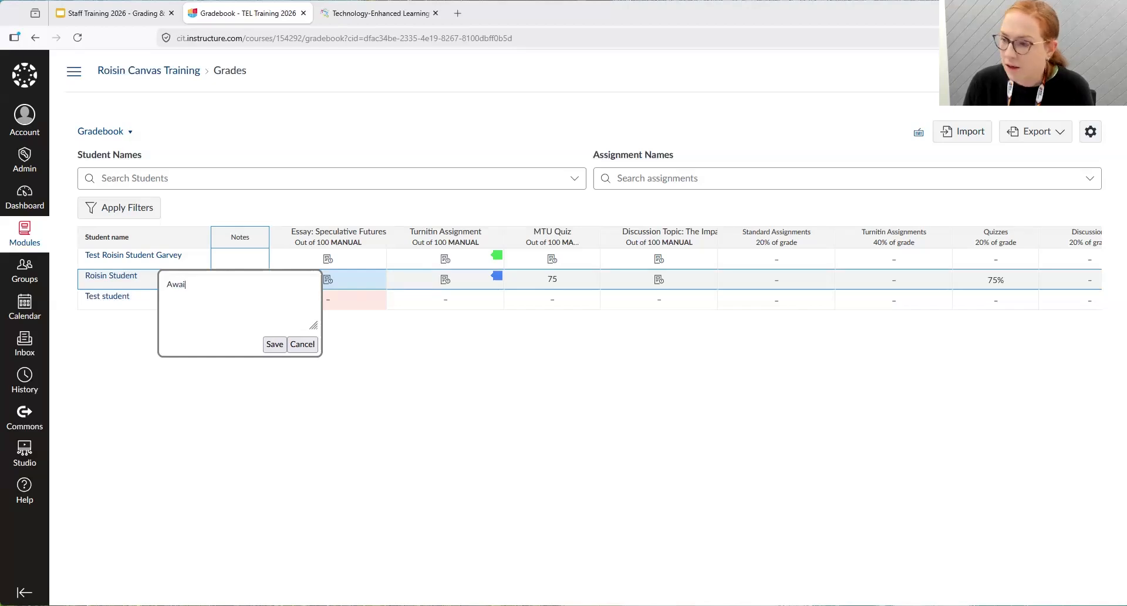
text(ting doctor's note)
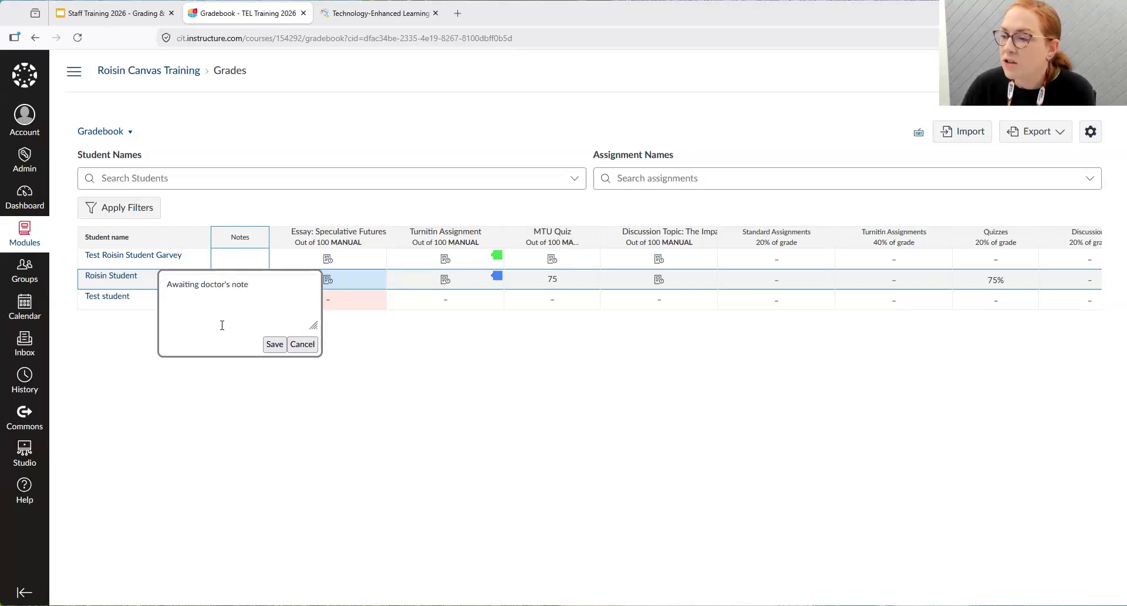
click(274, 345)
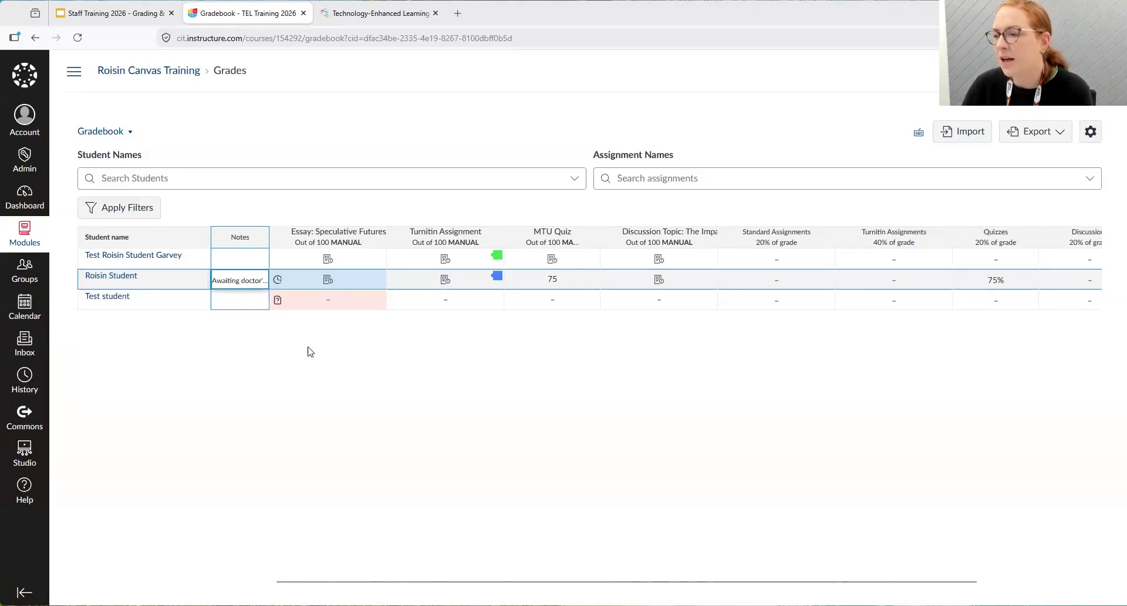
click(249, 328)
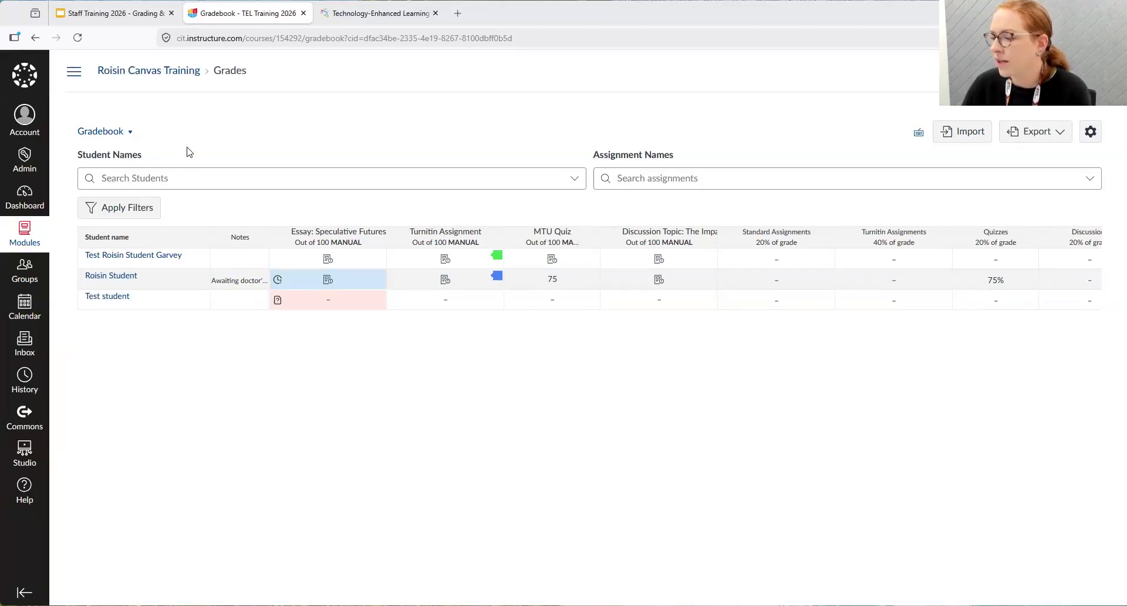
Return to the course home page from the gradebook
click(140, 72)
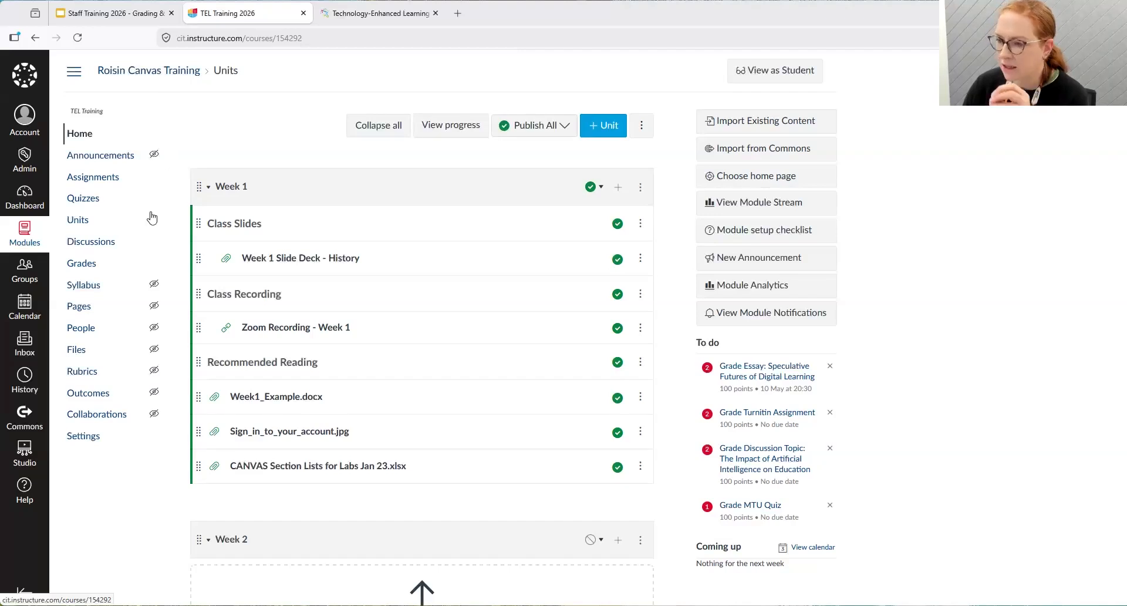
Open the Essay: Speculative Futures of Digital Learning assignment, preview its Essay rubric and close the preview
click(93, 179)
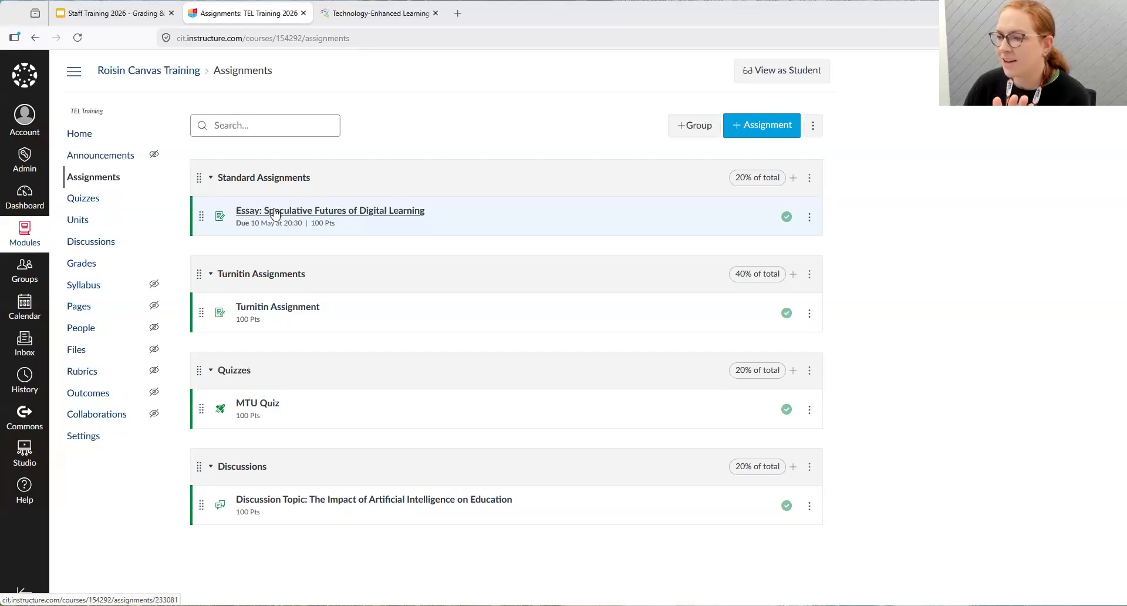
click(275, 215)
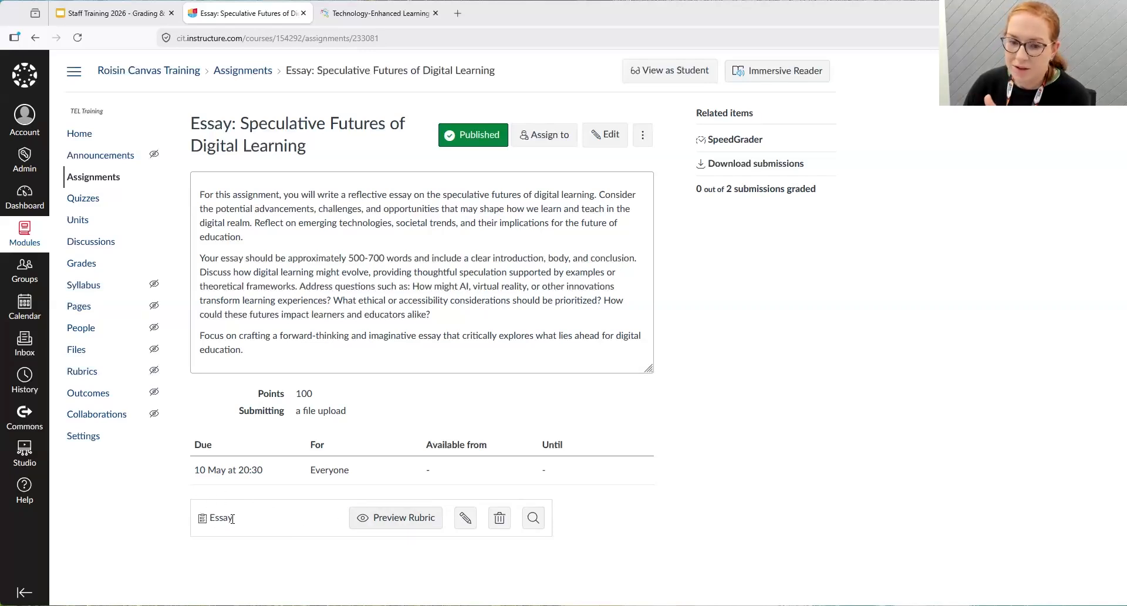
click(397, 517)
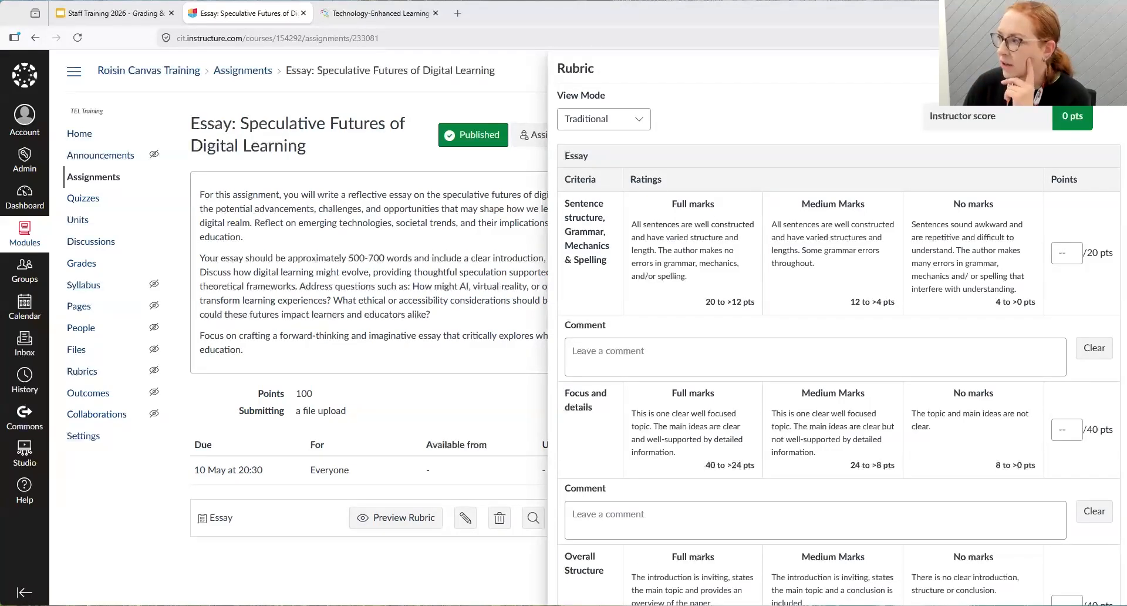
click(1106, 68)
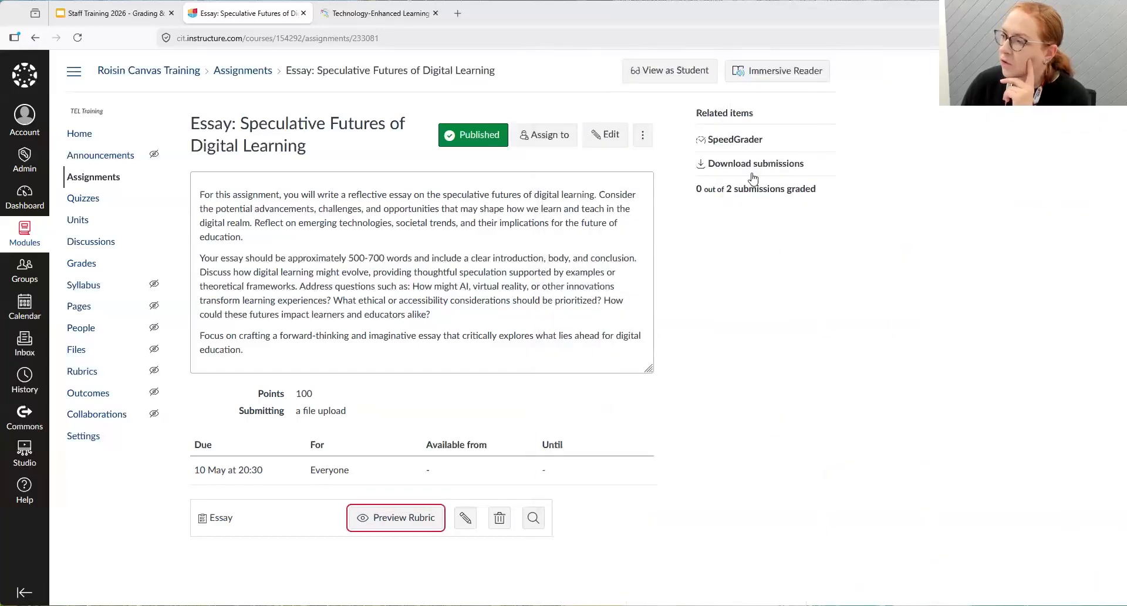
Open the essay submissions in SpeedGrader and delete the strikeout annotation on "achieving students" in the first student's essay
click(725, 141)
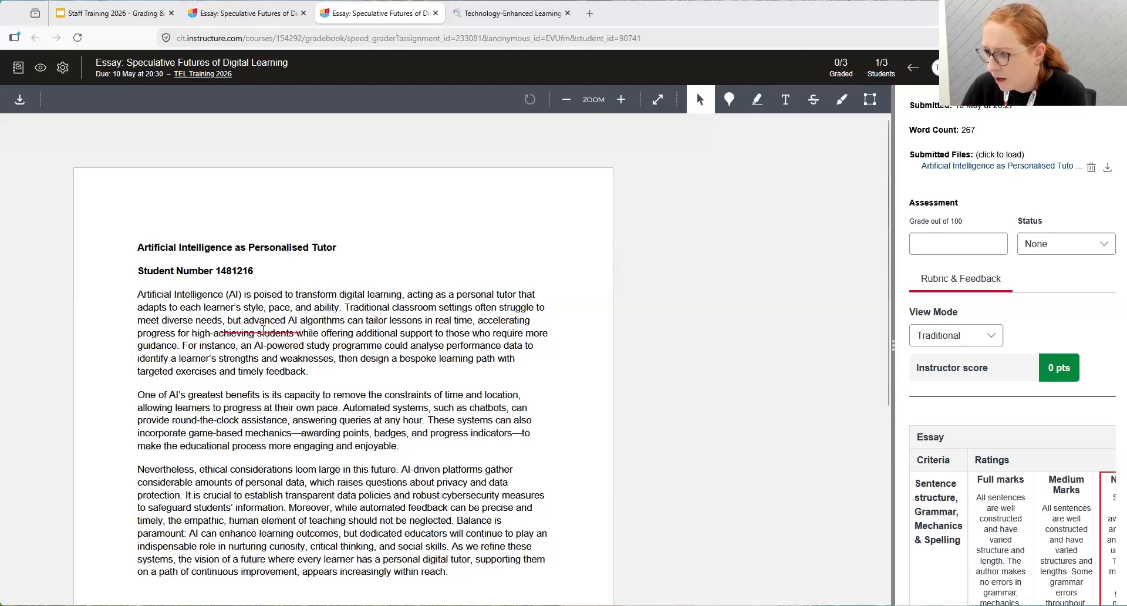
click(249, 334)
click(230, 317)
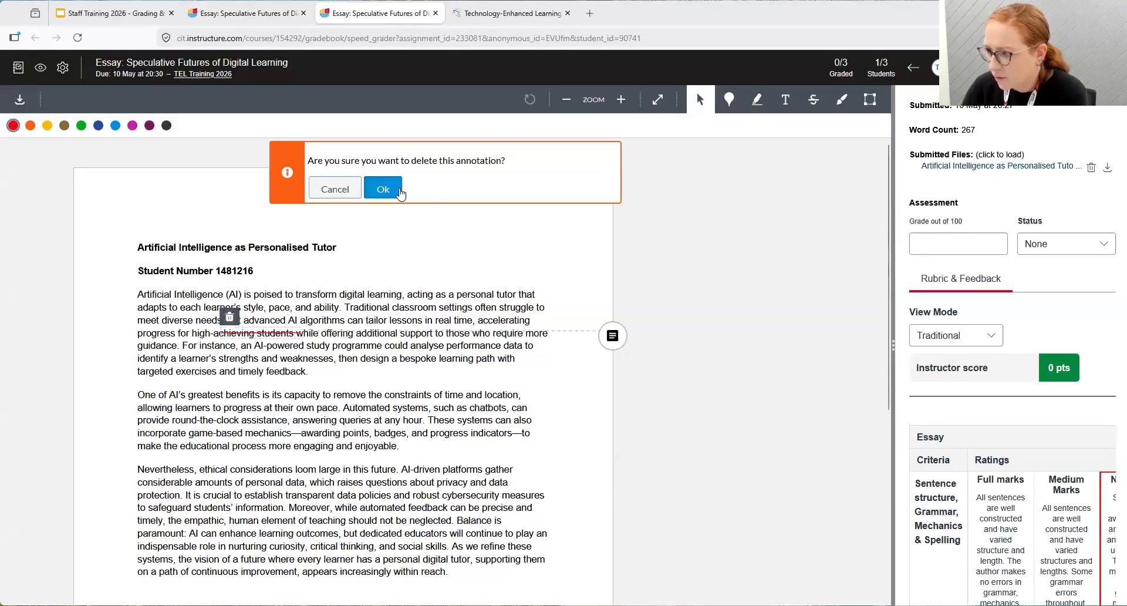
click(383, 189)
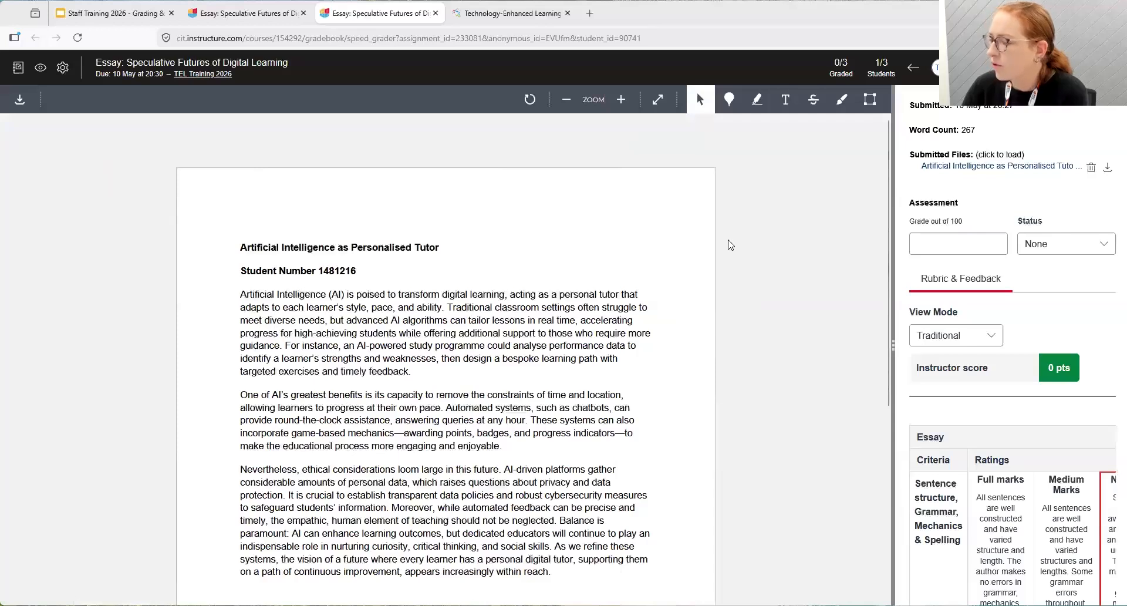
Widen the grading panel, view the second student's submission and return to the first student's essay
drag(888, 136, 766, 132)
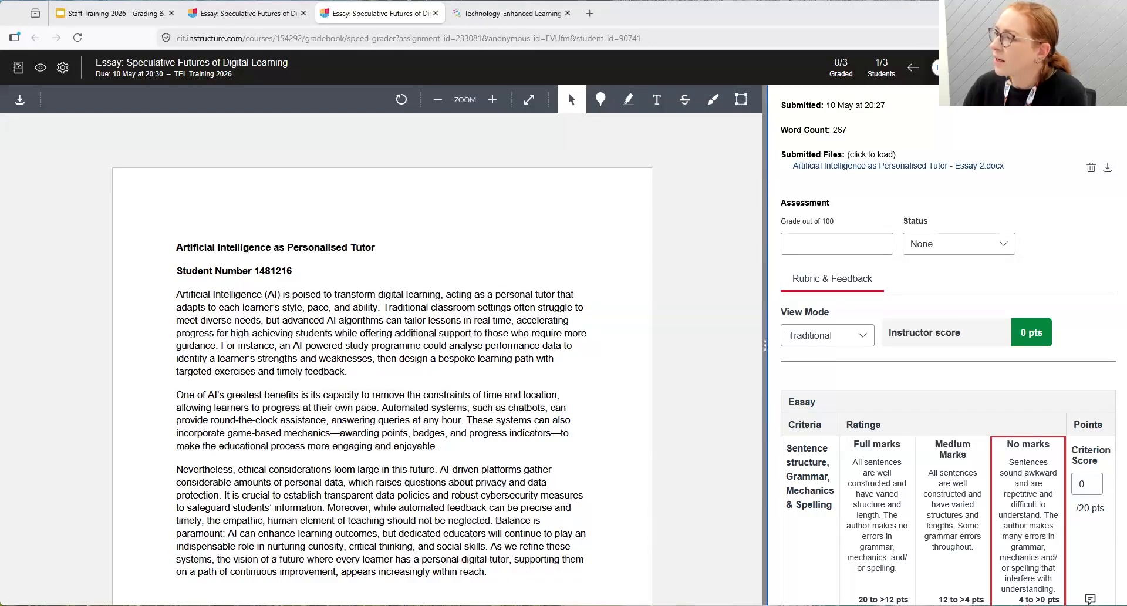
click(938, 67)
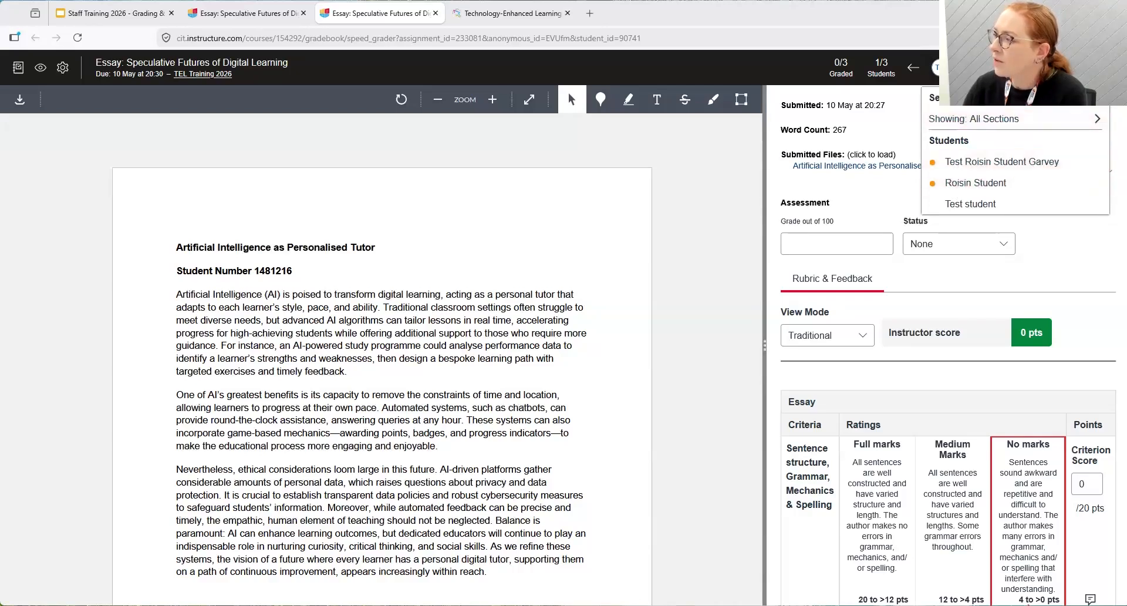
click(975, 183)
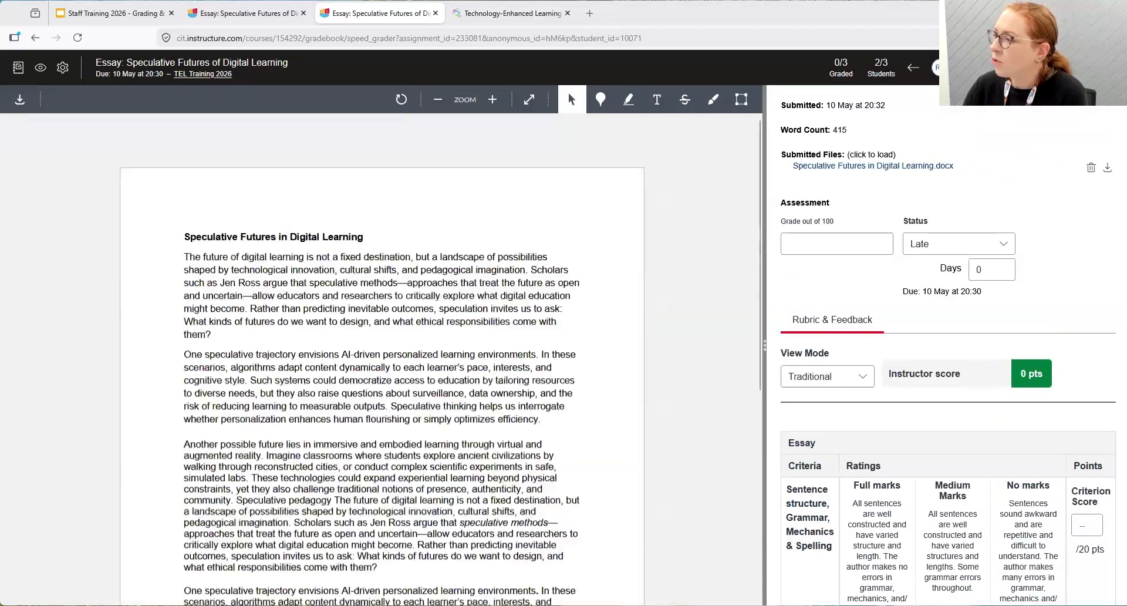
click(913, 69)
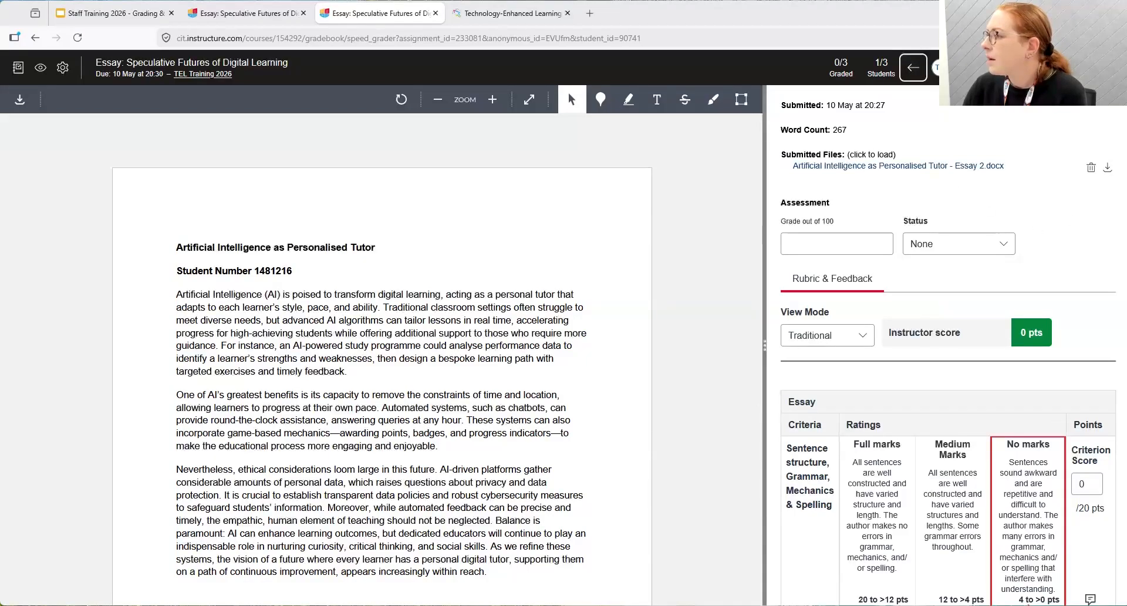
Review the section filter options in the student list and close the list with all sections still showing
click(1015, 68)
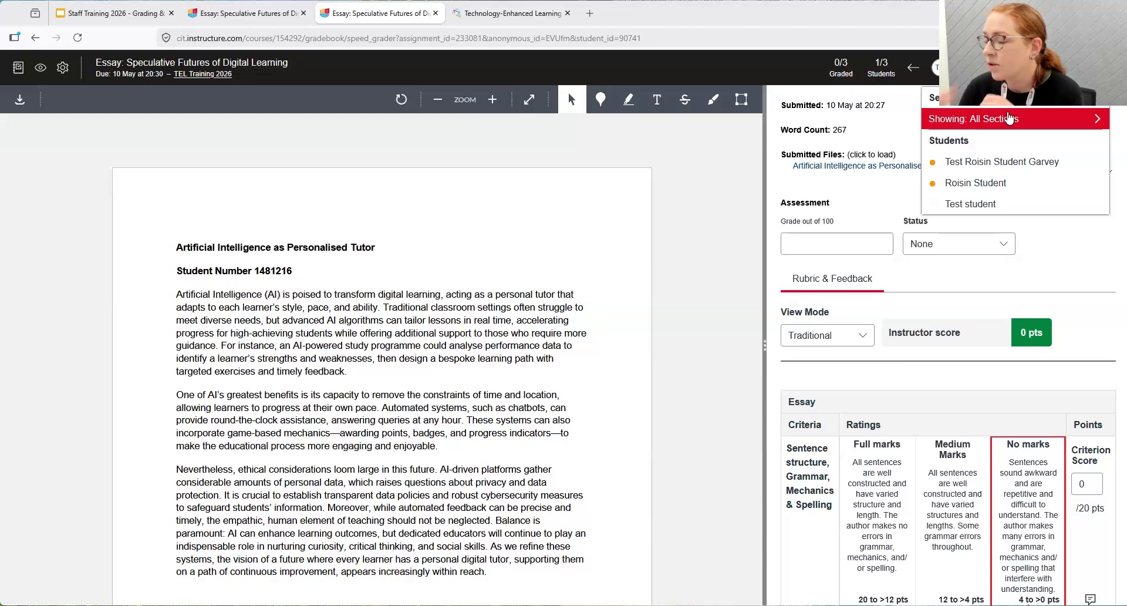
click(997, 120)
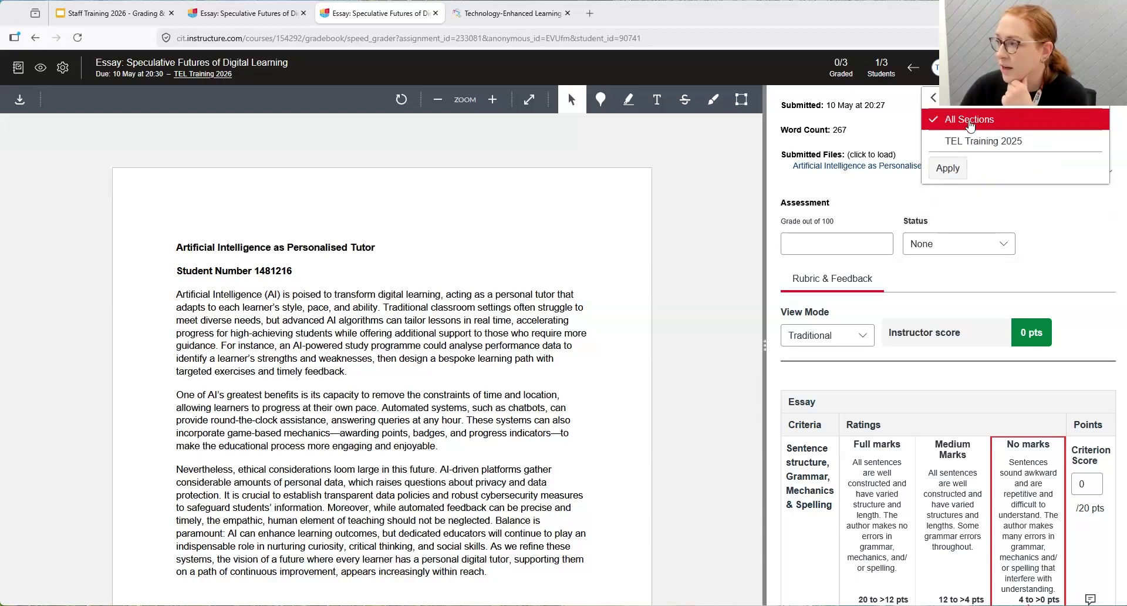
click(934, 100)
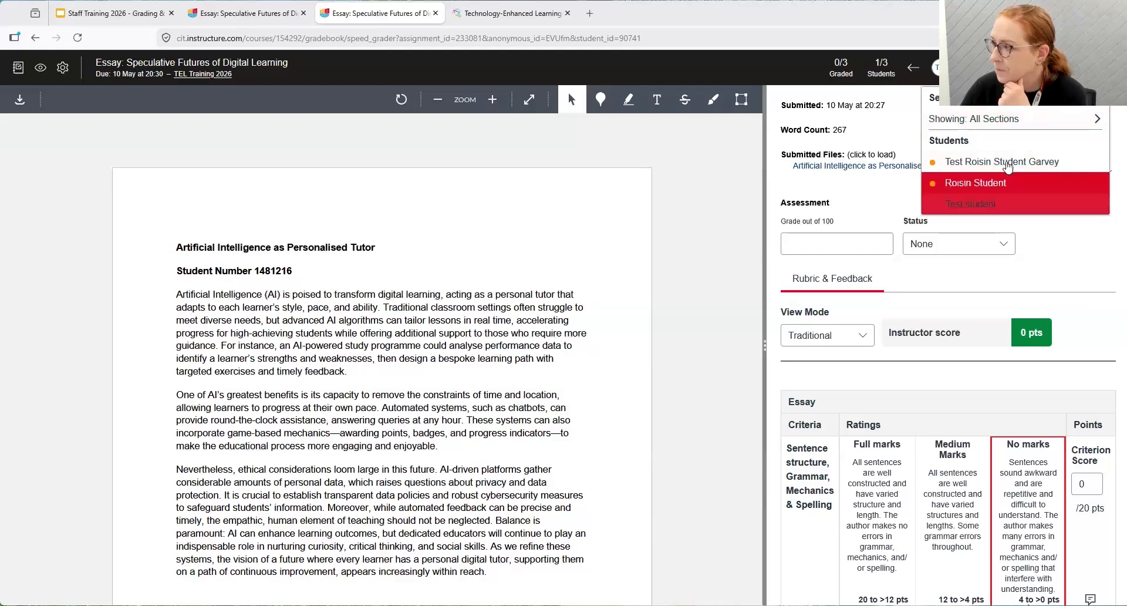
click(1079, 253)
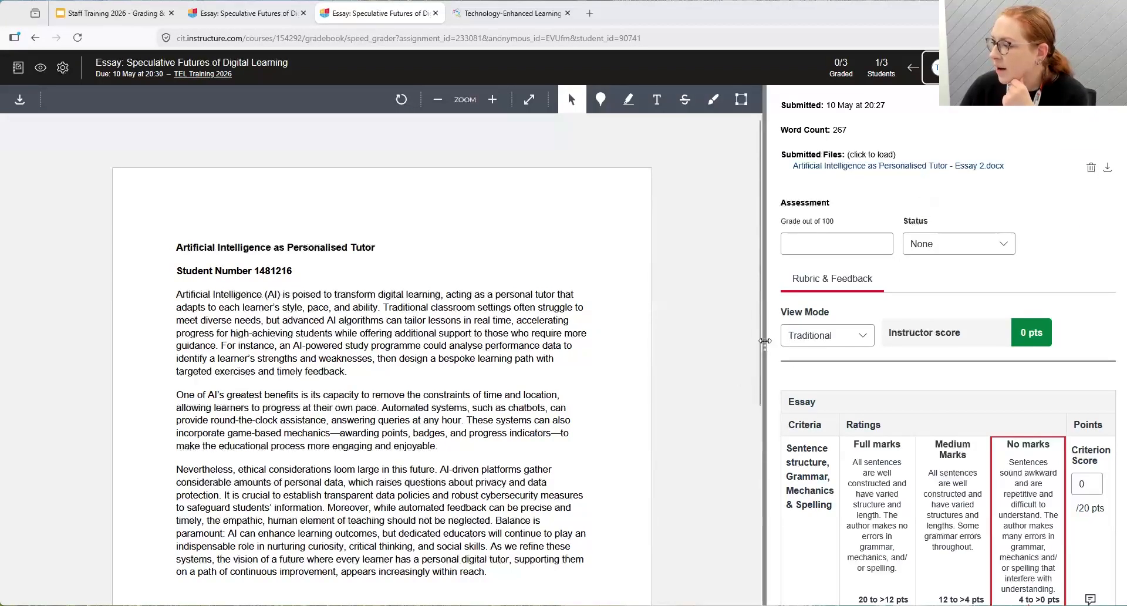
Widen the grading panel further and add a blue point annotation commented "additional comment" near the end of the essay's first paragraph
drag(764, 341, 687, 343)
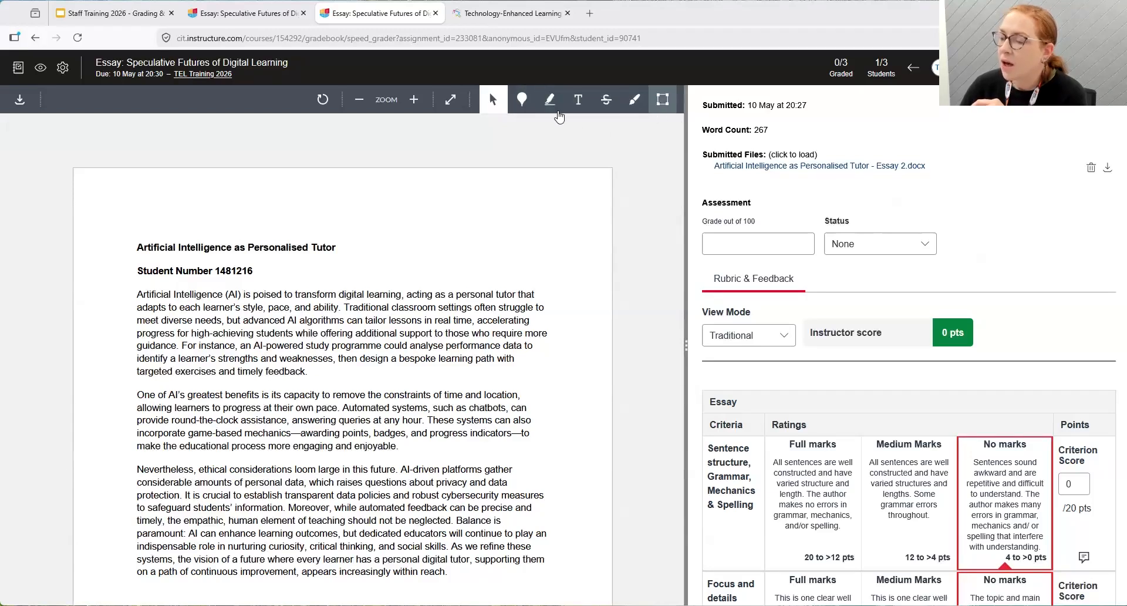
click(520, 101)
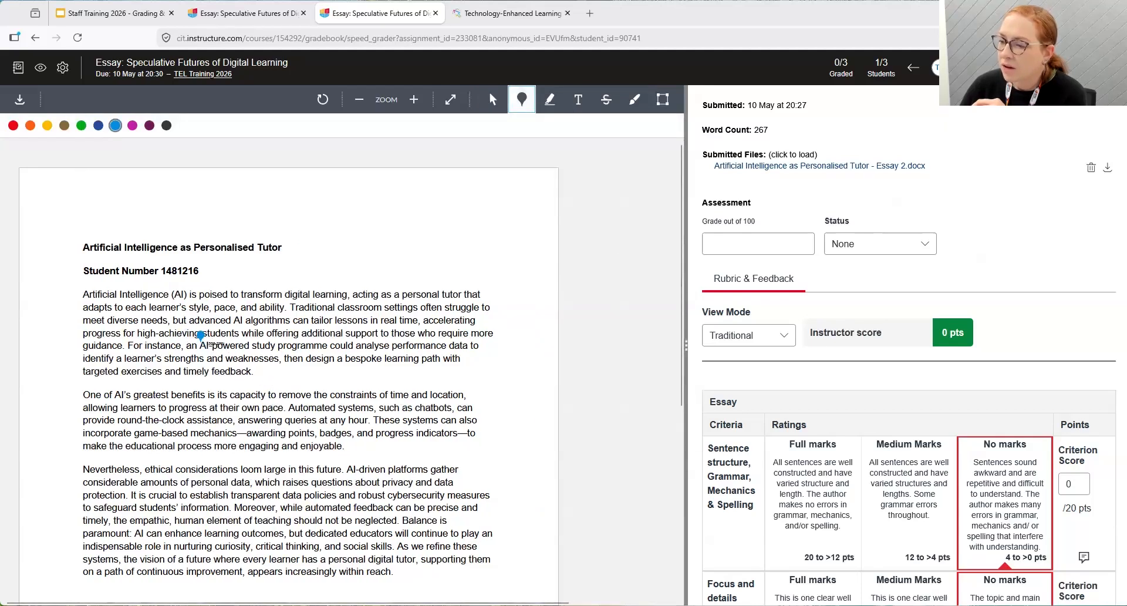
click(464, 354)
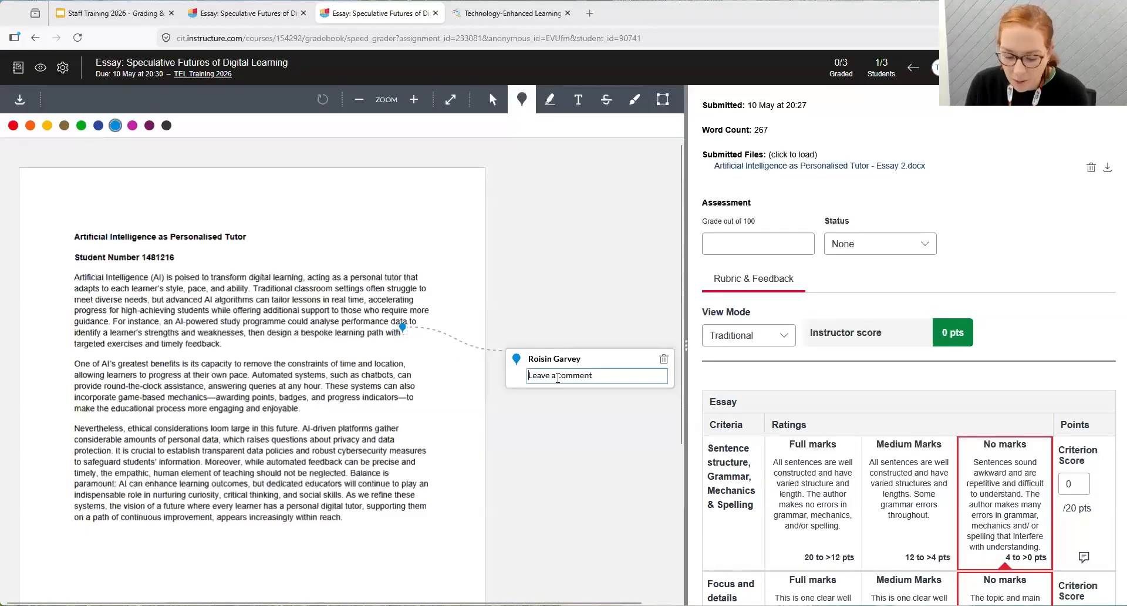
text(additional comment)
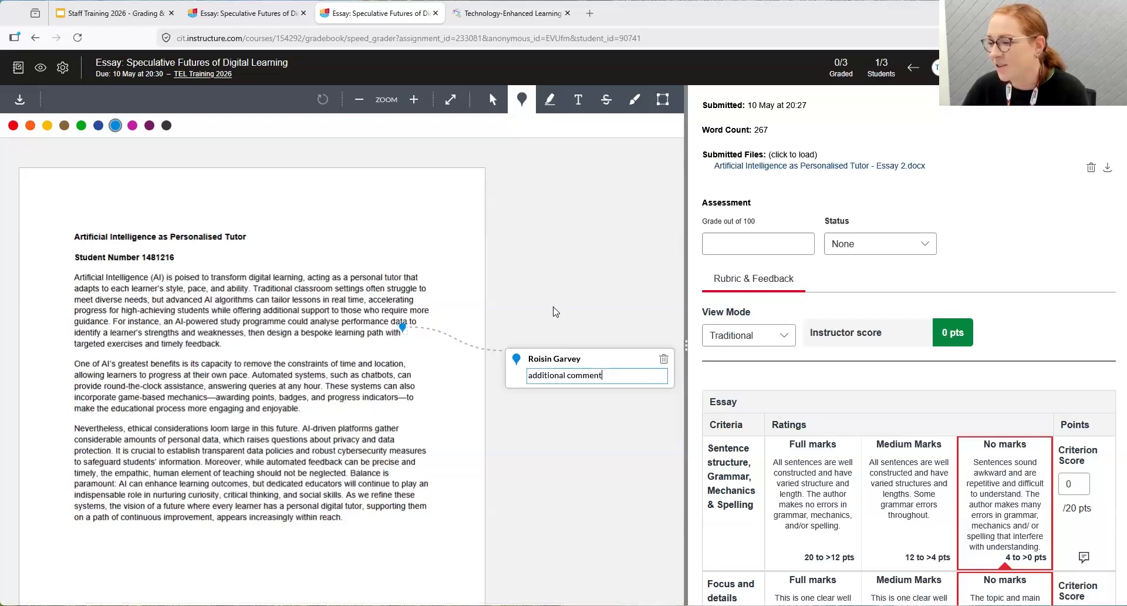
click(555, 311)
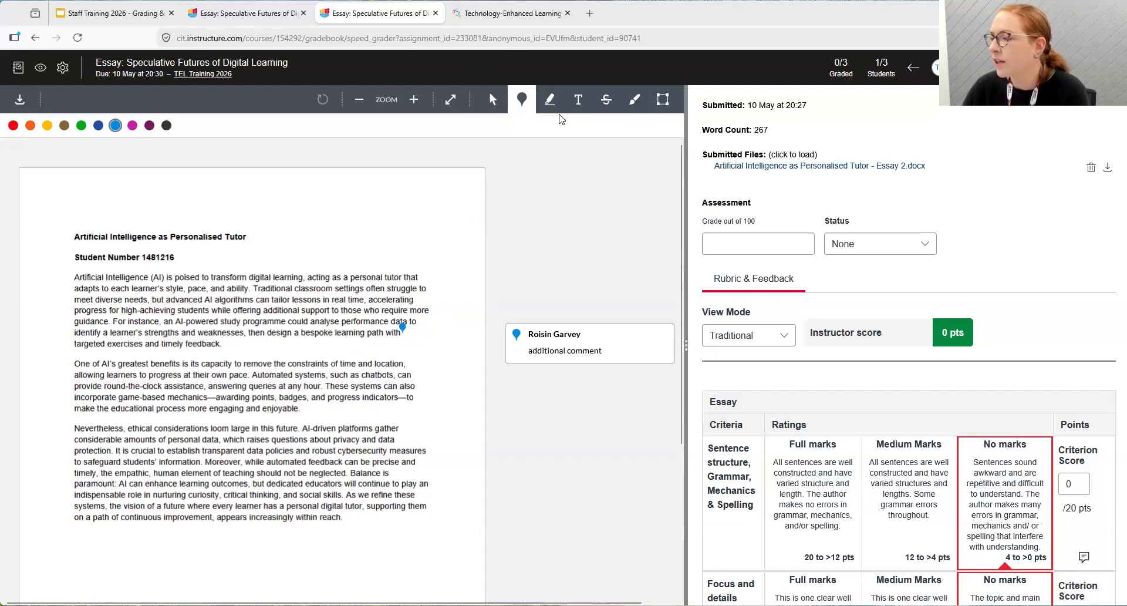
Highlight the second paragraph's opening sentence, ending "at their own pace", in yellow and attach the comment "another comment"
click(559, 97)
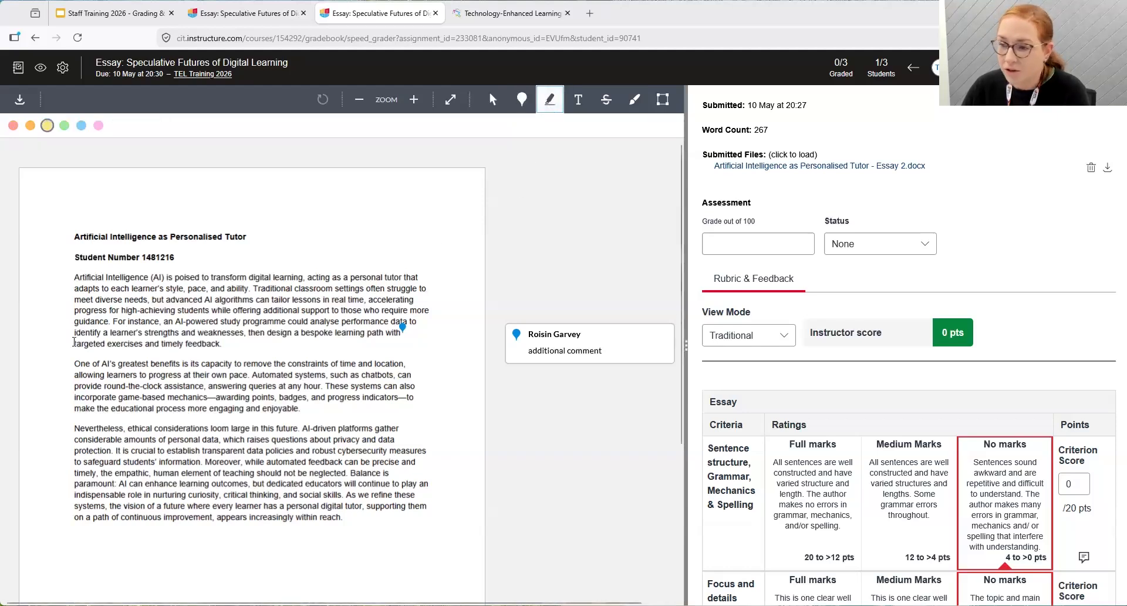
drag(76, 364, 254, 377)
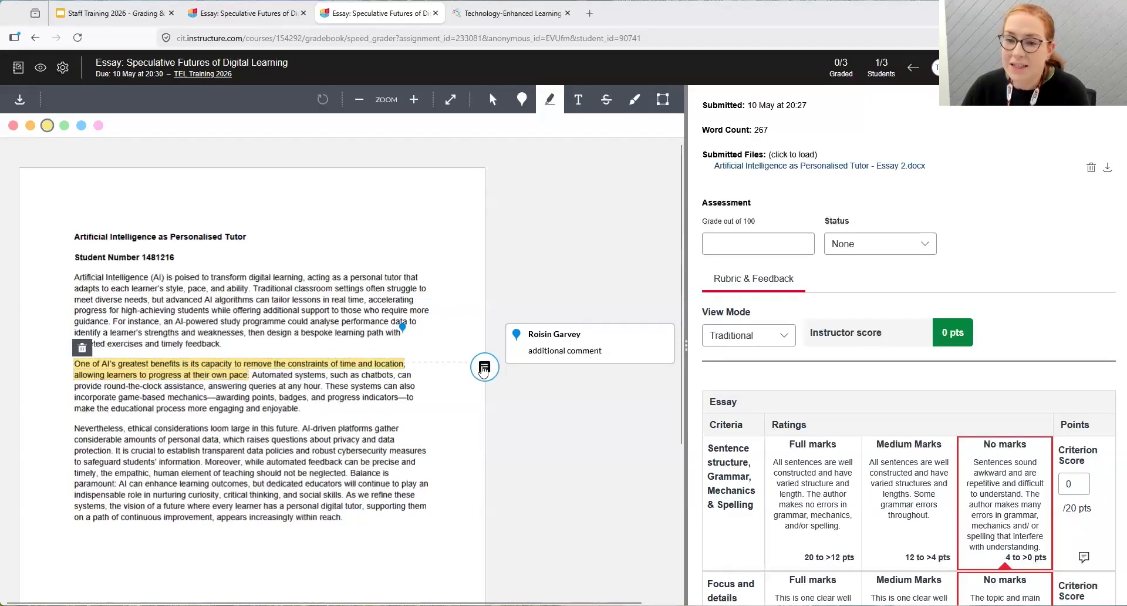
click(484, 368)
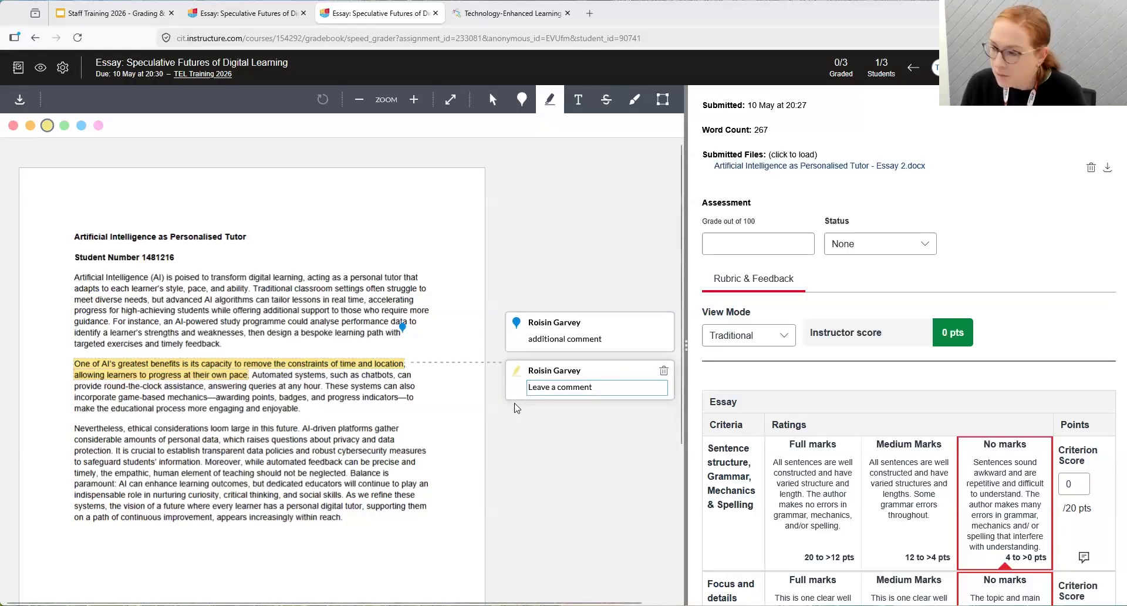
text(another comment)
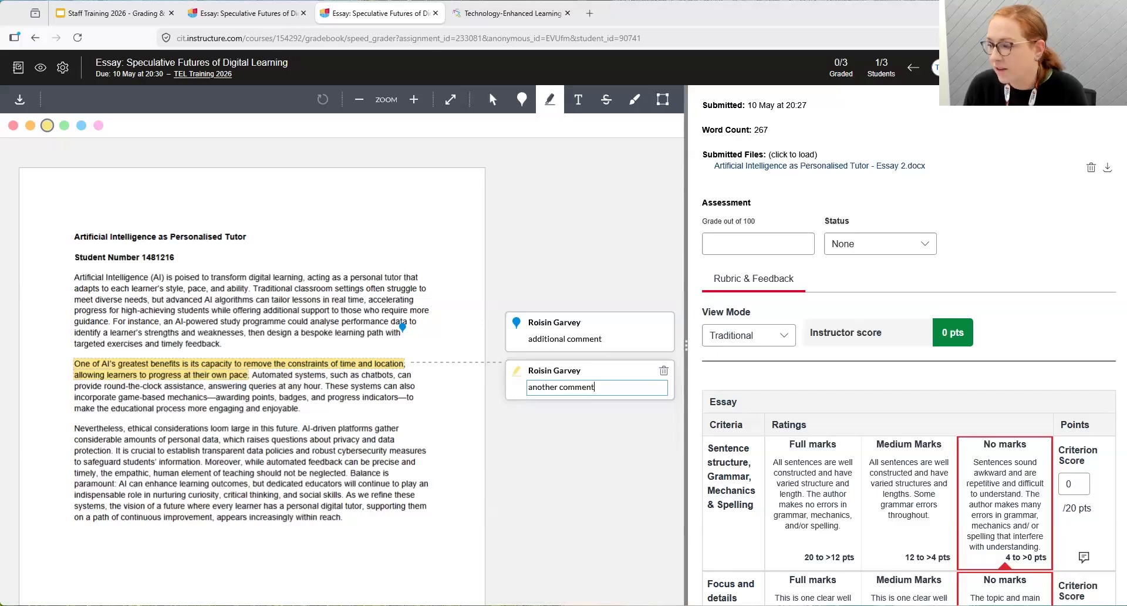
click(545, 442)
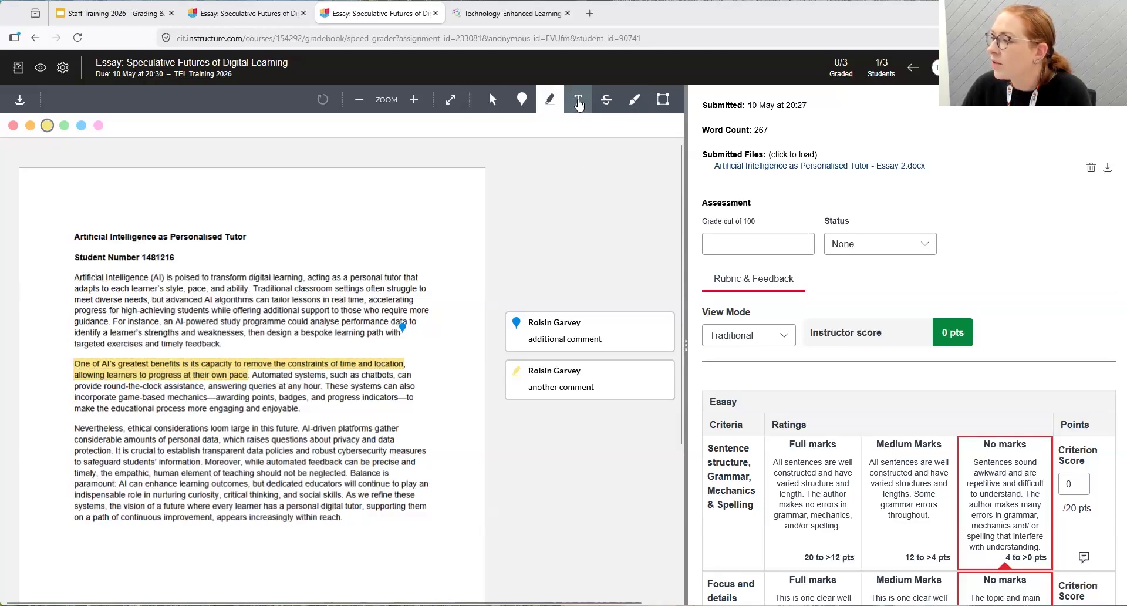
Add the free text annotation "Free text comment" to the blank area beside the essay title
click(578, 103)
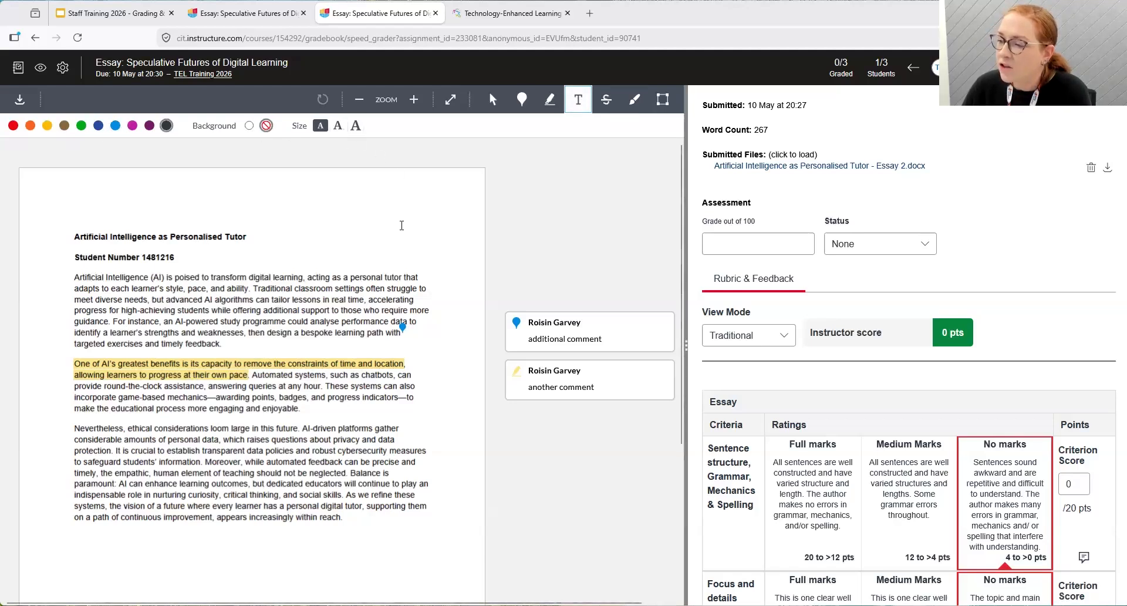
click(402, 224)
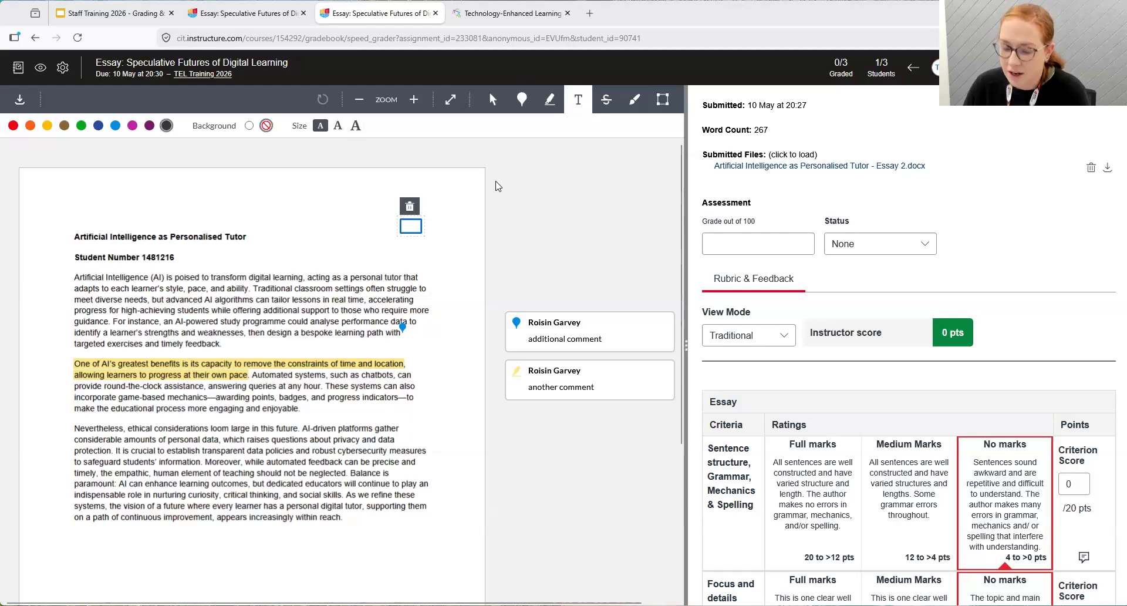
text(Free te)
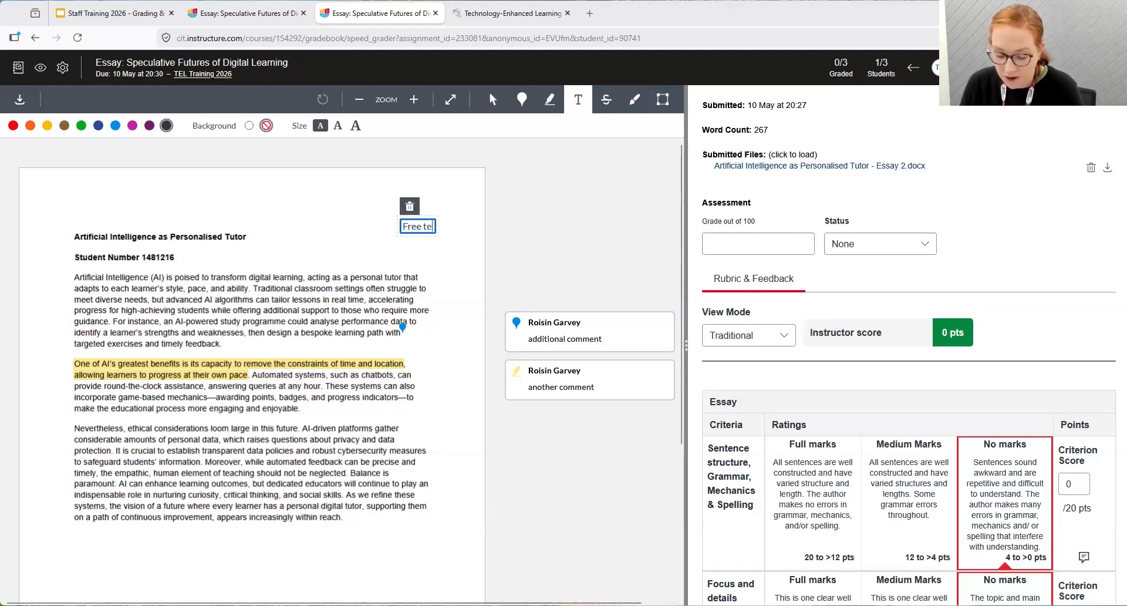
text(xt comment)
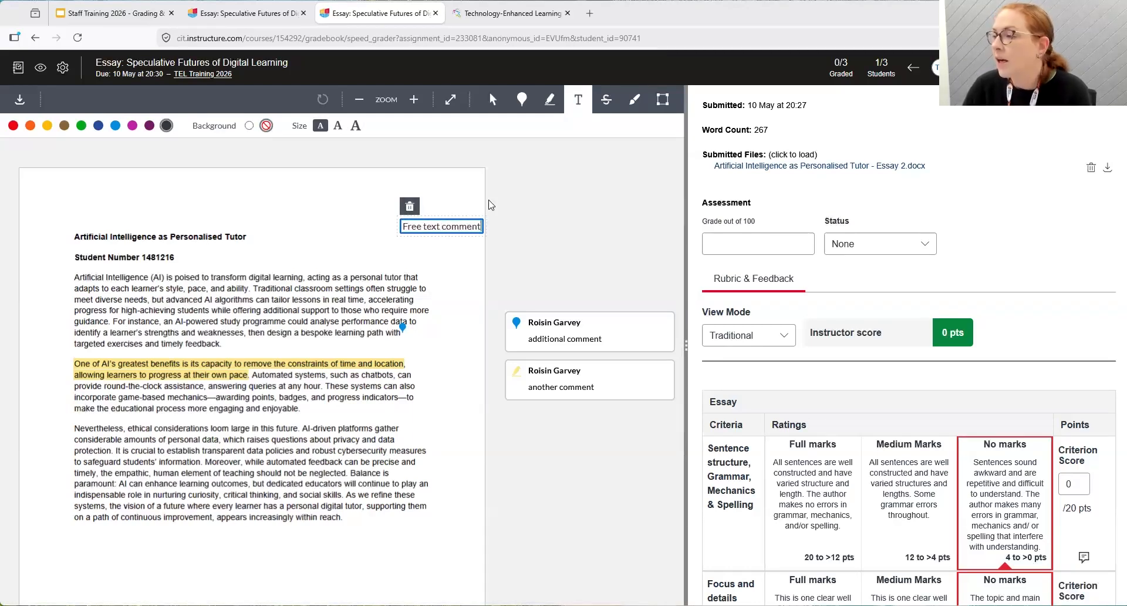
click(431, 259)
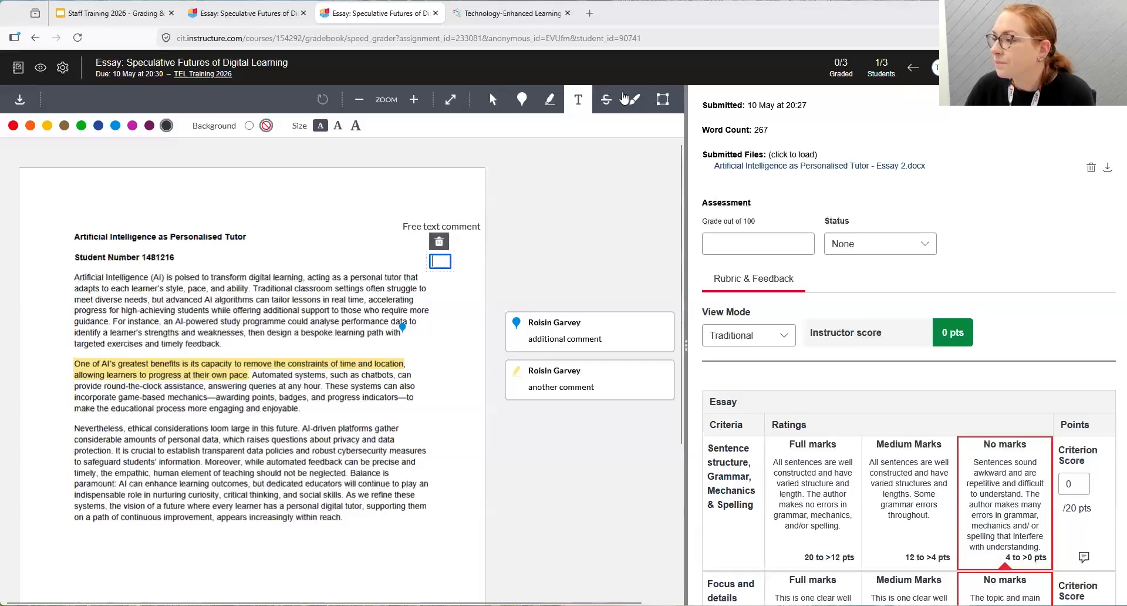
click(538, 196)
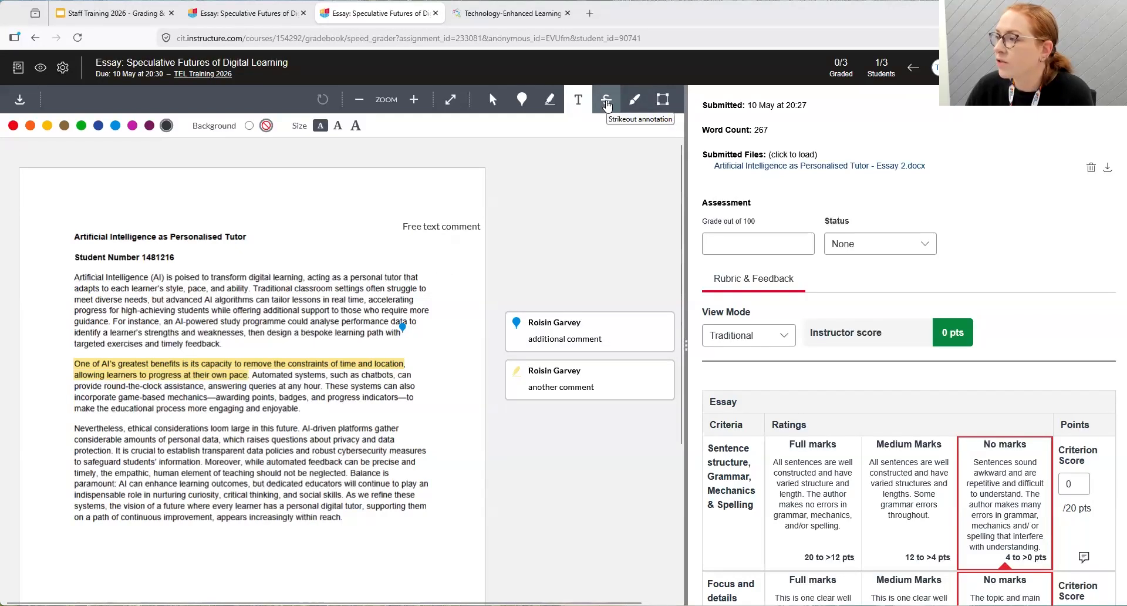
Strike out "diverse needs" in the first paragraph in red and attach the comment "unnecessary"
click(607, 103)
drag(95, 299, 148, 295)
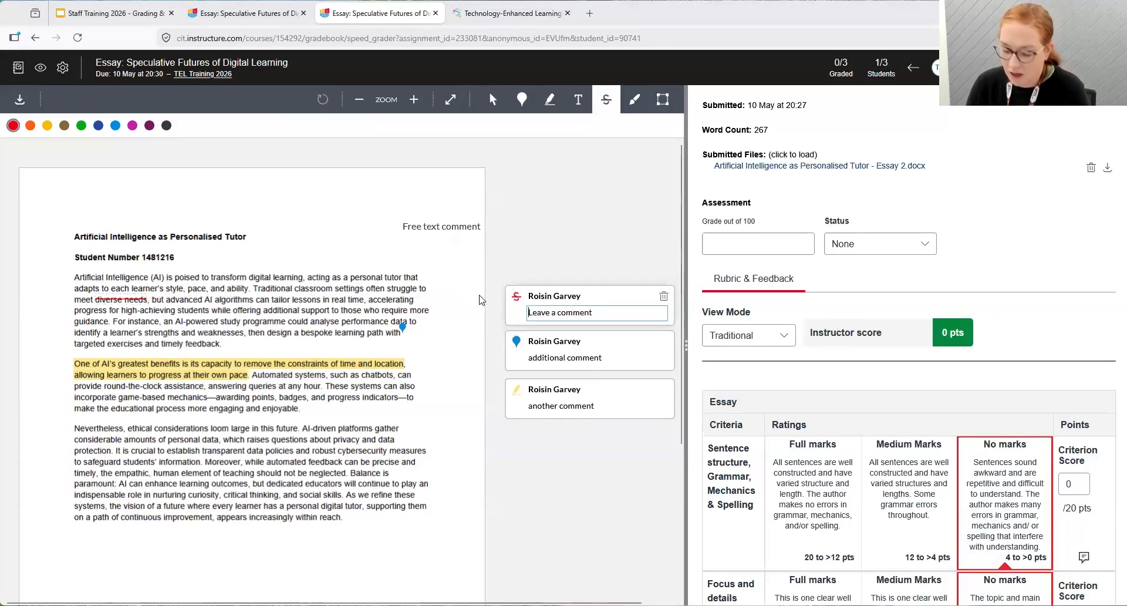
text(unnecessary)
key(Return)
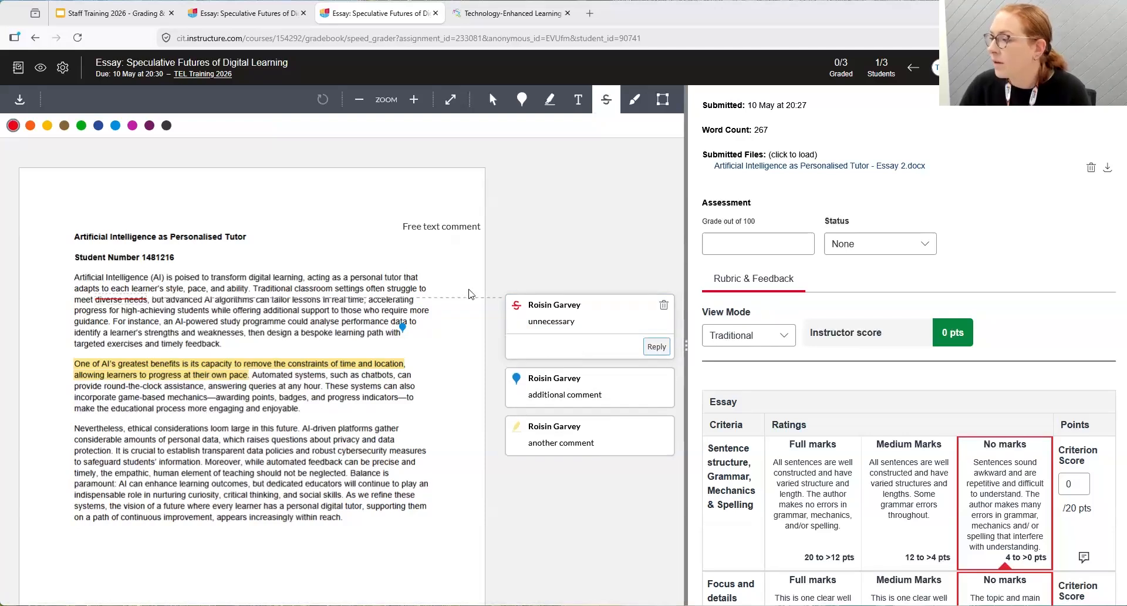
click(548, 239)
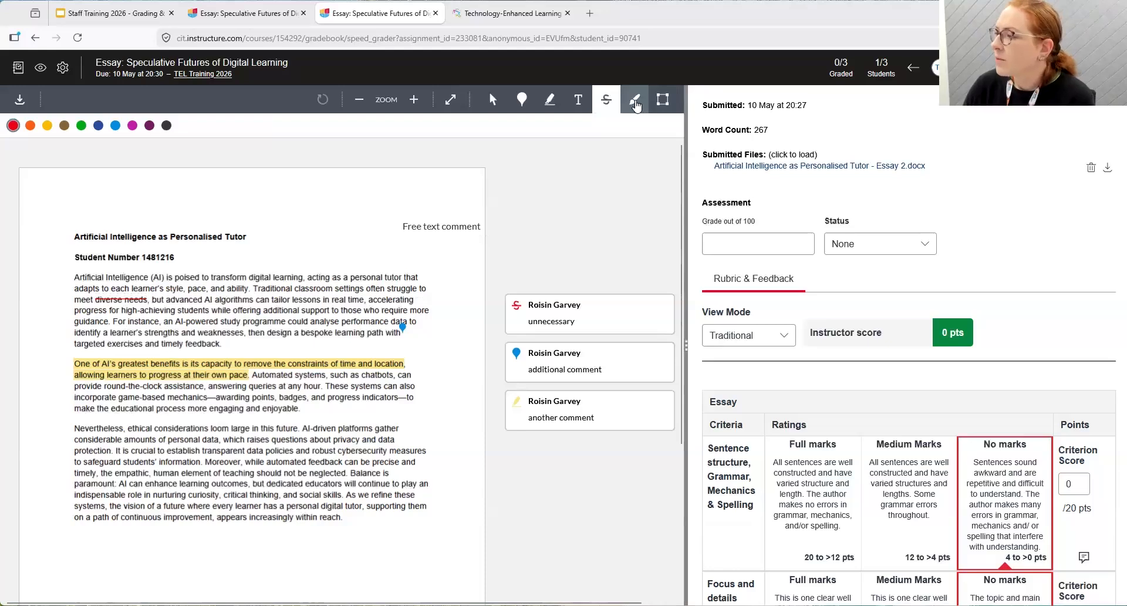
Draw a blue box annotation around the essay title, student number line and the beginning of the first paragraph
click(636, 105)
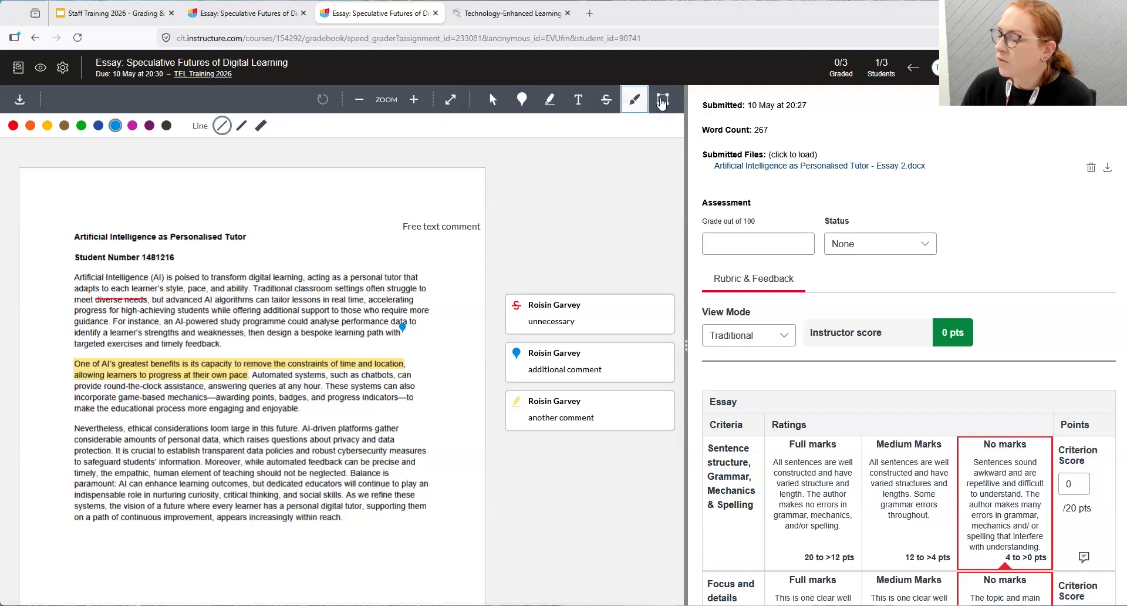
click(663, 103)
mouse_move(68, 211)
mouse_down()
mouse_move(80, 242)
mouse_move(249, 336)
mouse_up()
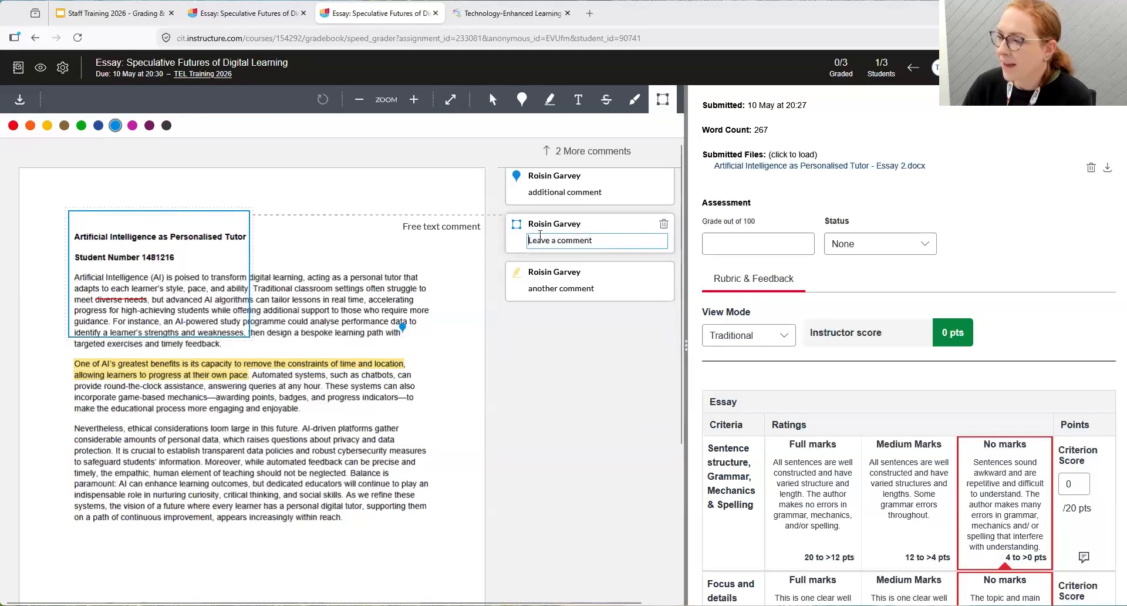
Draw a thin blue freehand circle over the end of the second paragraph and the first half of the third paragraph's lines
click(631, 98)
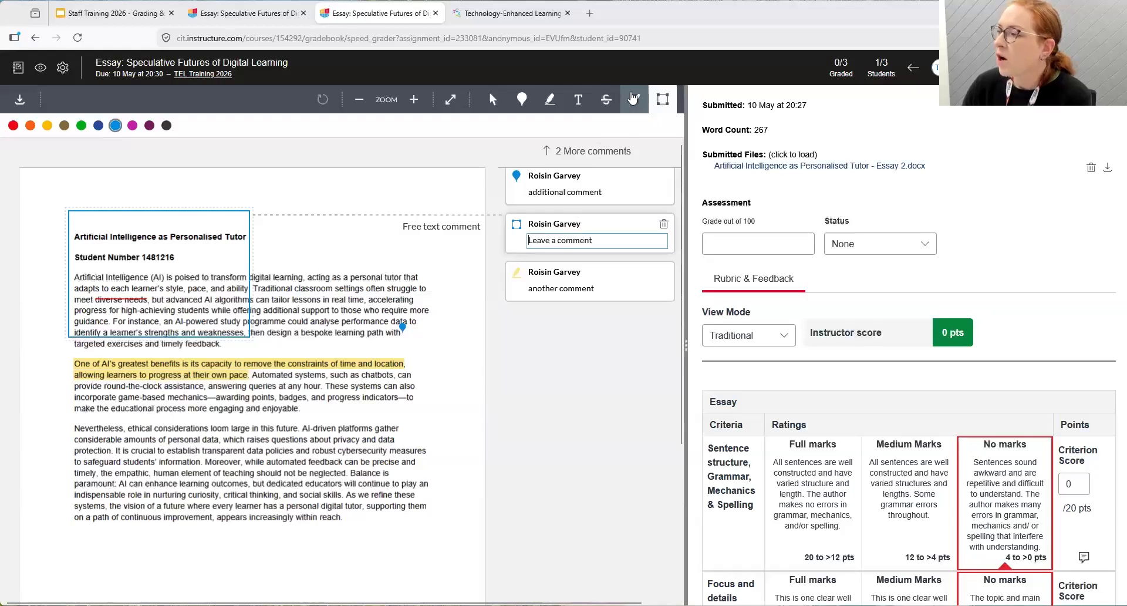
mouse_move(257, 399)
mouse_down()
mouse_move(144, 411)
mouse_move(252, 411)
mouse_up()
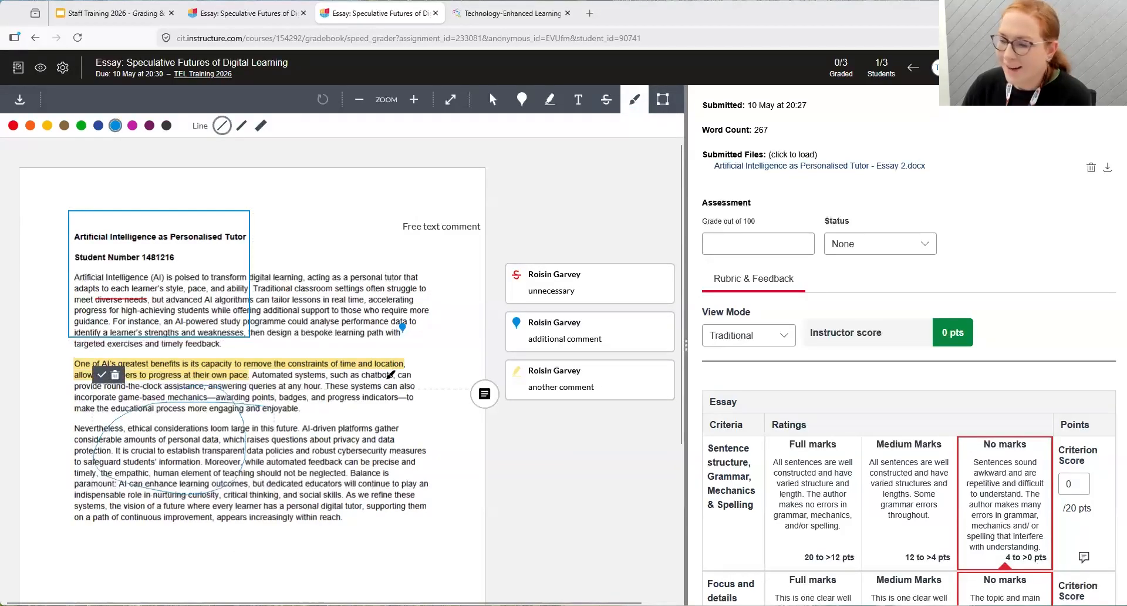
click(496, 101)
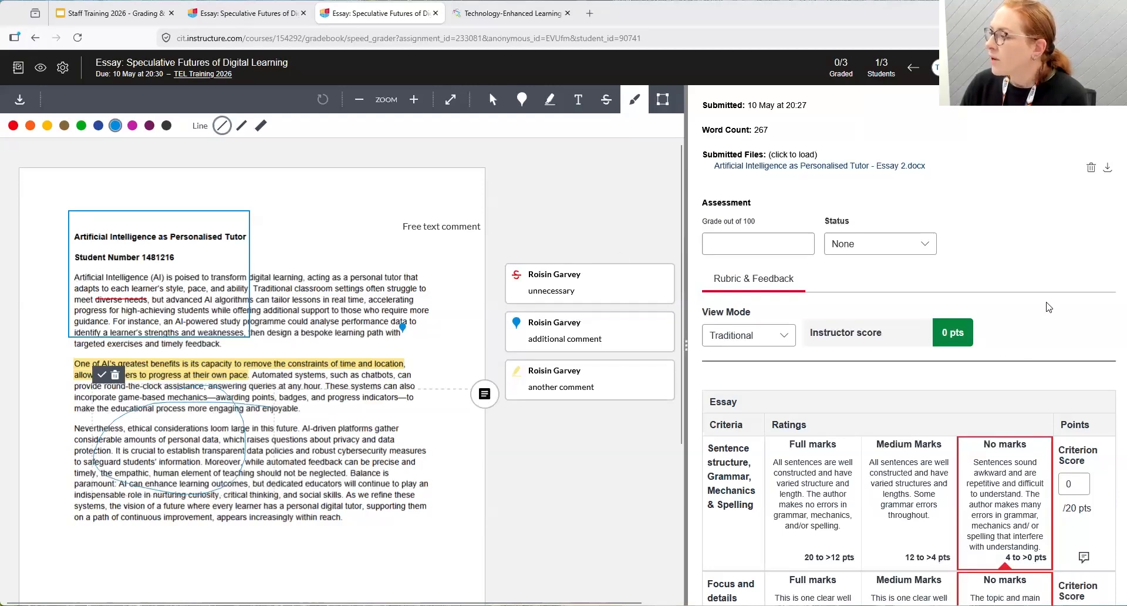
Write the assignment comment "Great work, could do with more references."
scroll(1049, 308, down, 10)
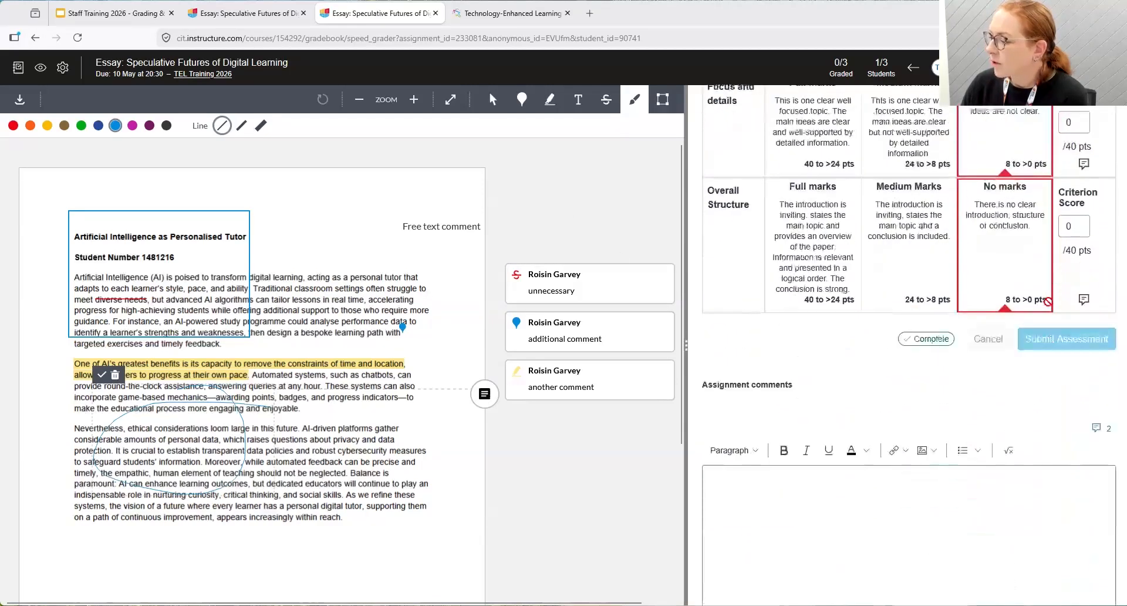
scroll(1049, 301, down, 2)
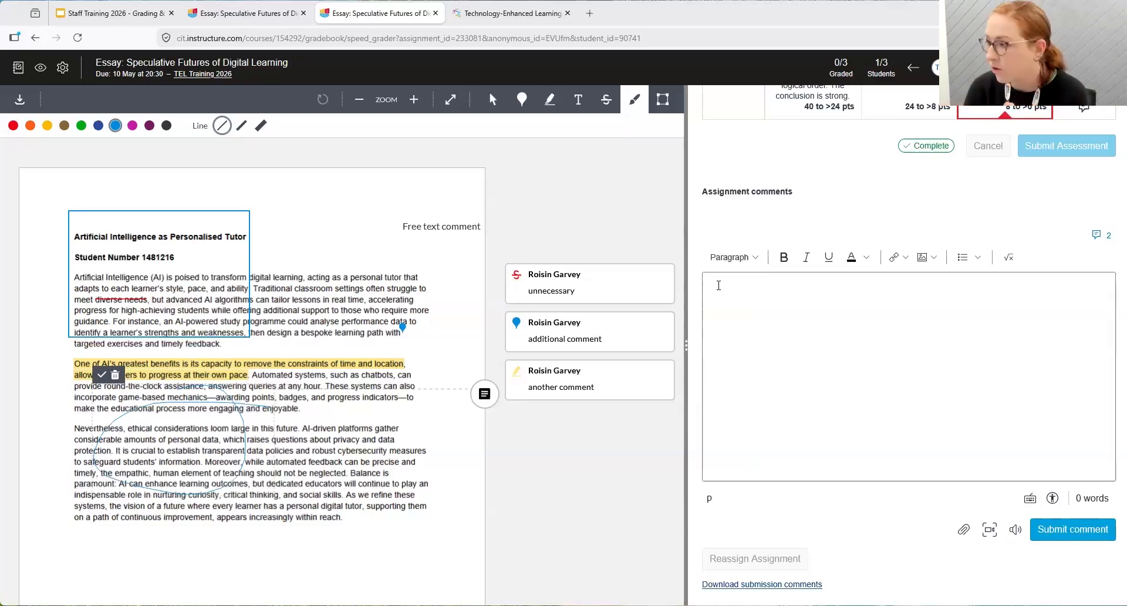
click(713, 286)
text(Great work)
text(, s)
text(coul)
text(d do with more references.)
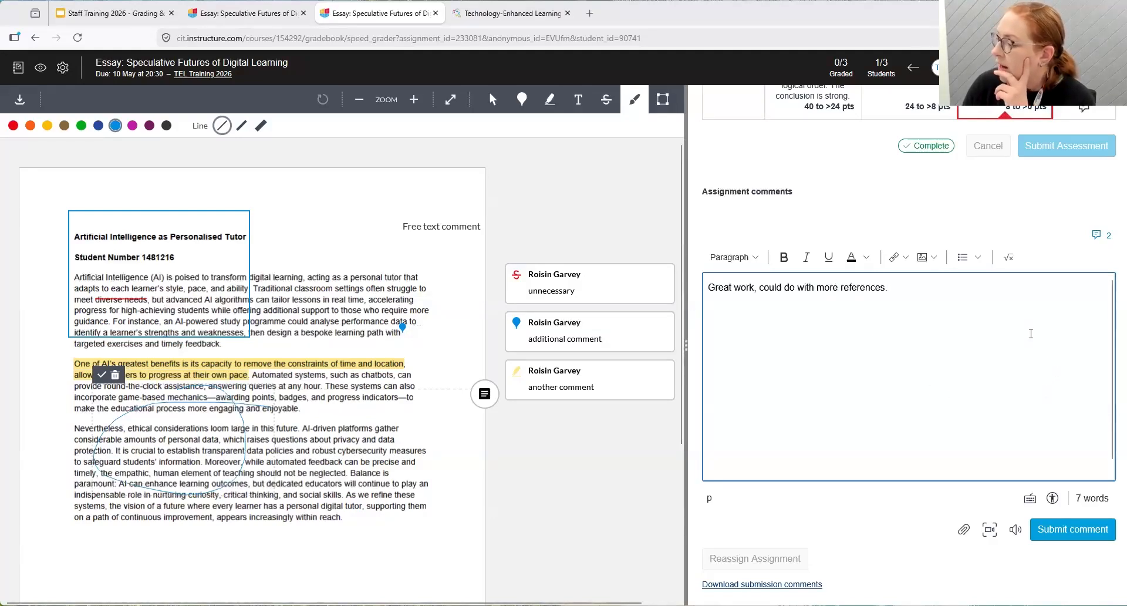
Replace the draft assignment comment with the saved library comment "Needs more references", and reopen and close the comment library
click(1102, 237)
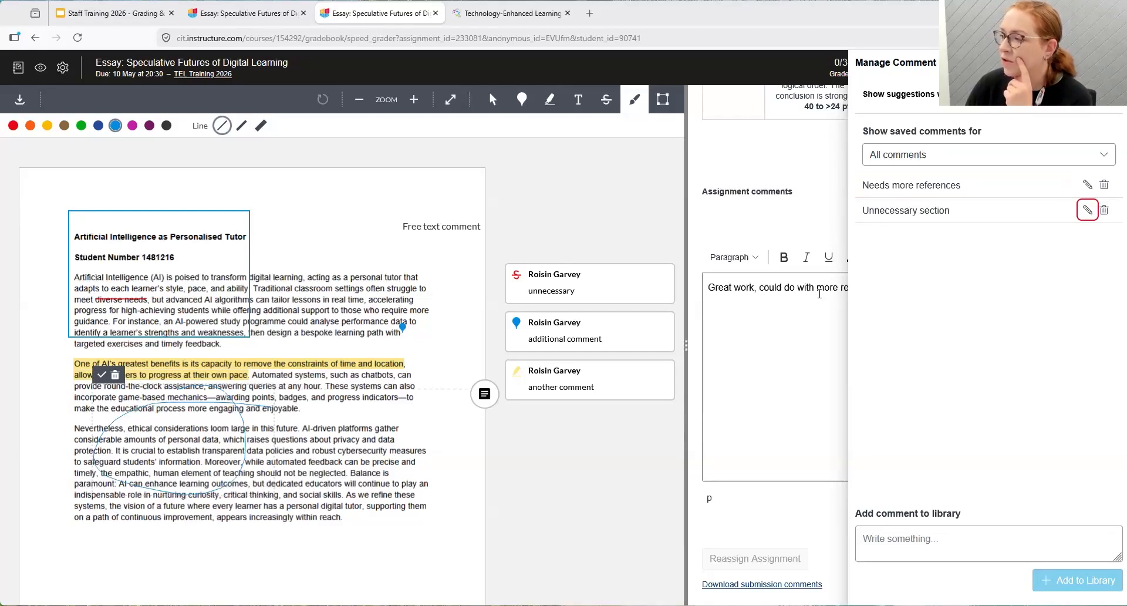
click(941, 184)
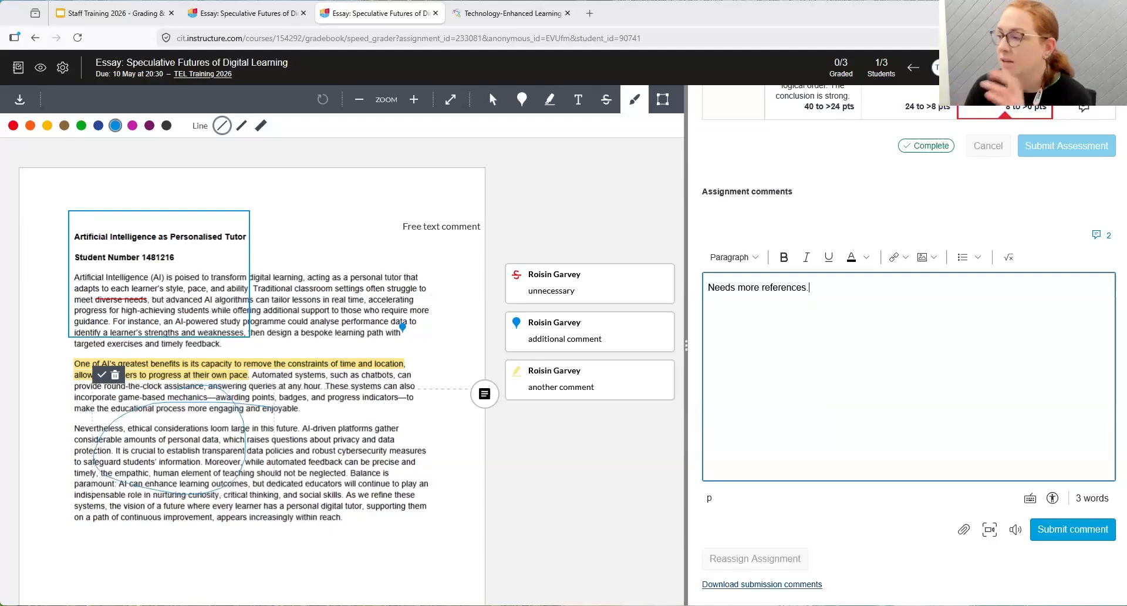
click(1100, 236)
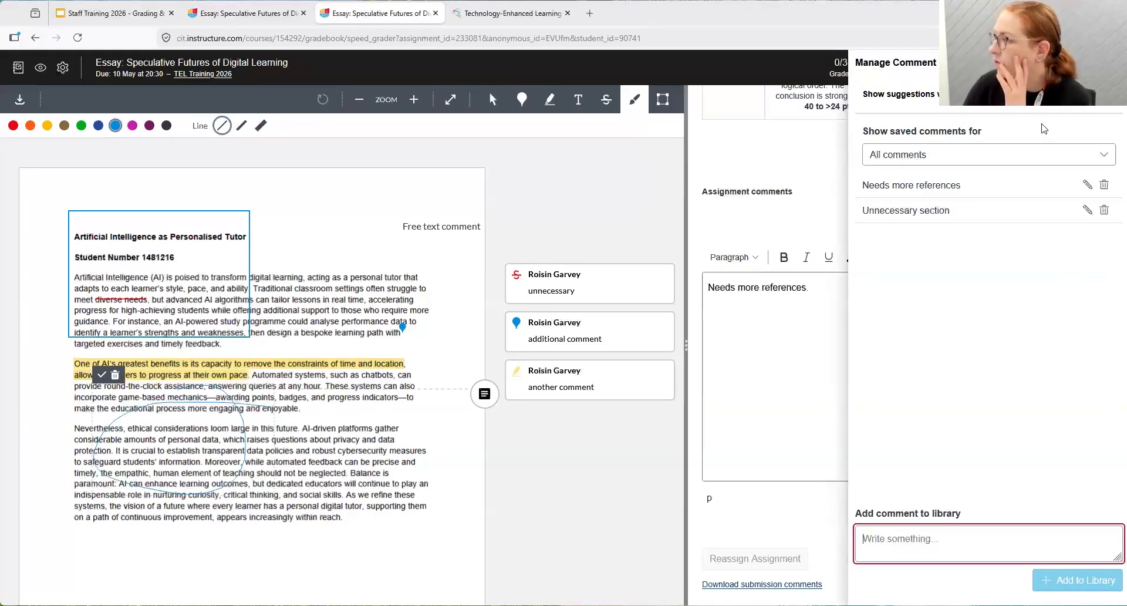
click(1109, 63)
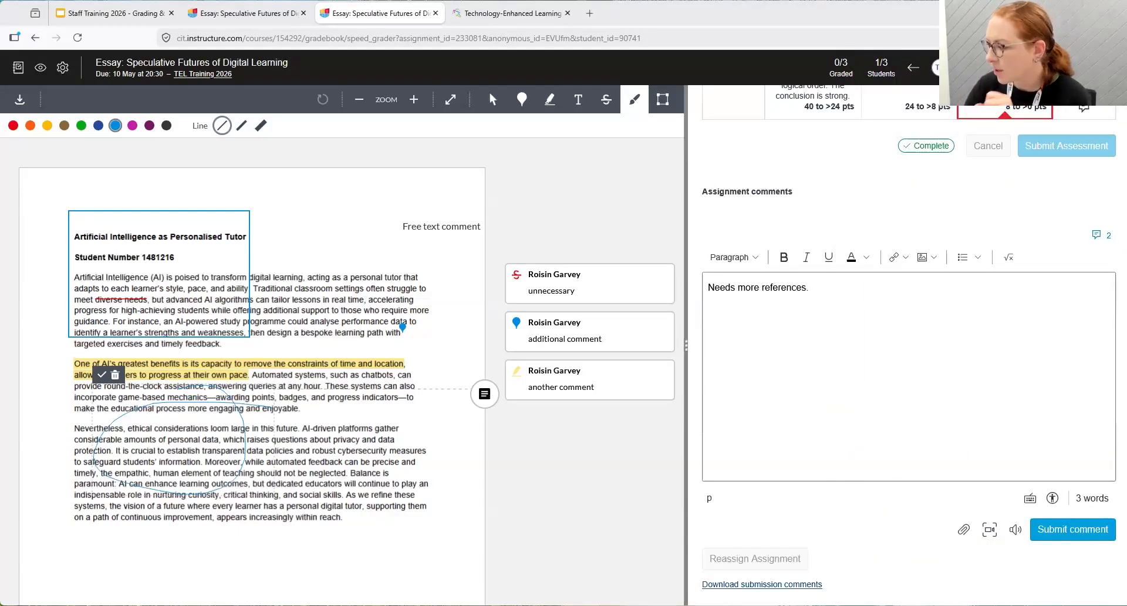
View the comment's file attachment and Studio Capture media options, allowing camera and microphone access, and close both without adding anything
click(964, 531)
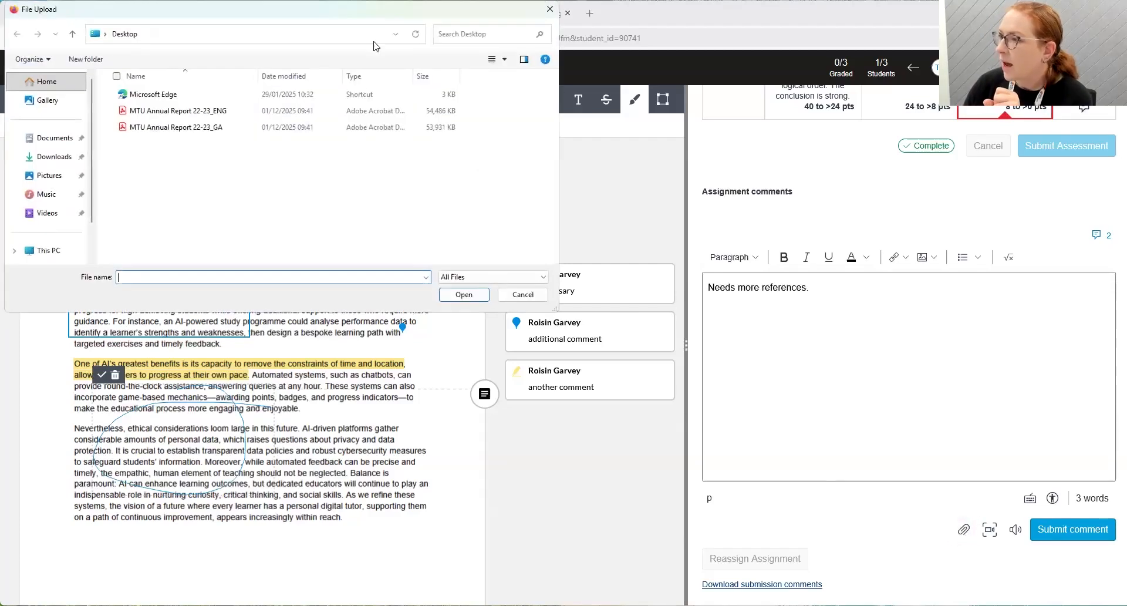
click(523, 294)
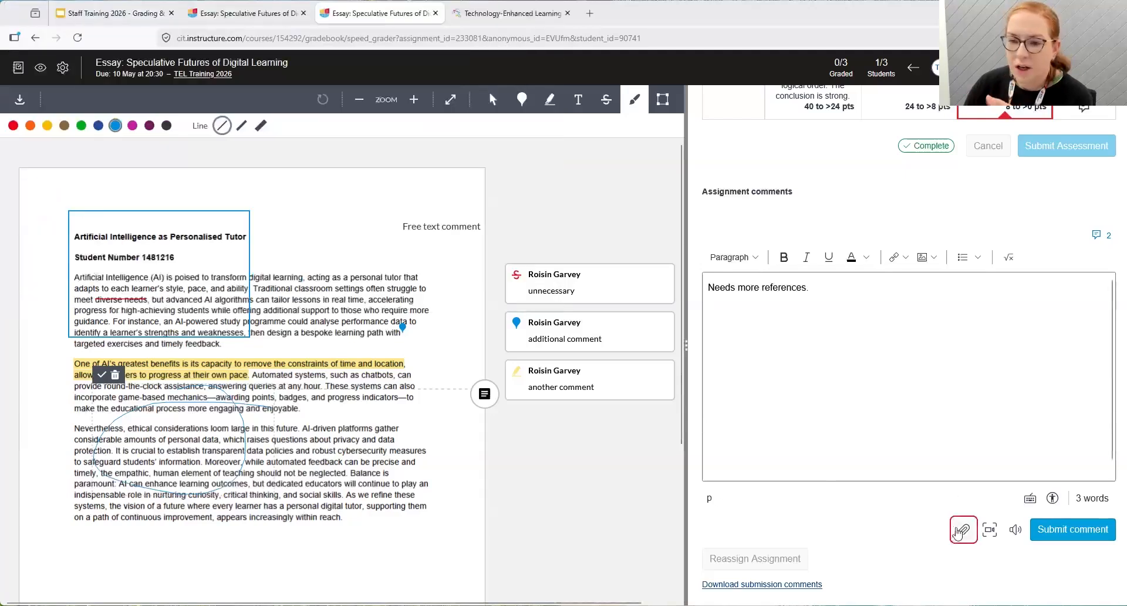
click(990, 530)
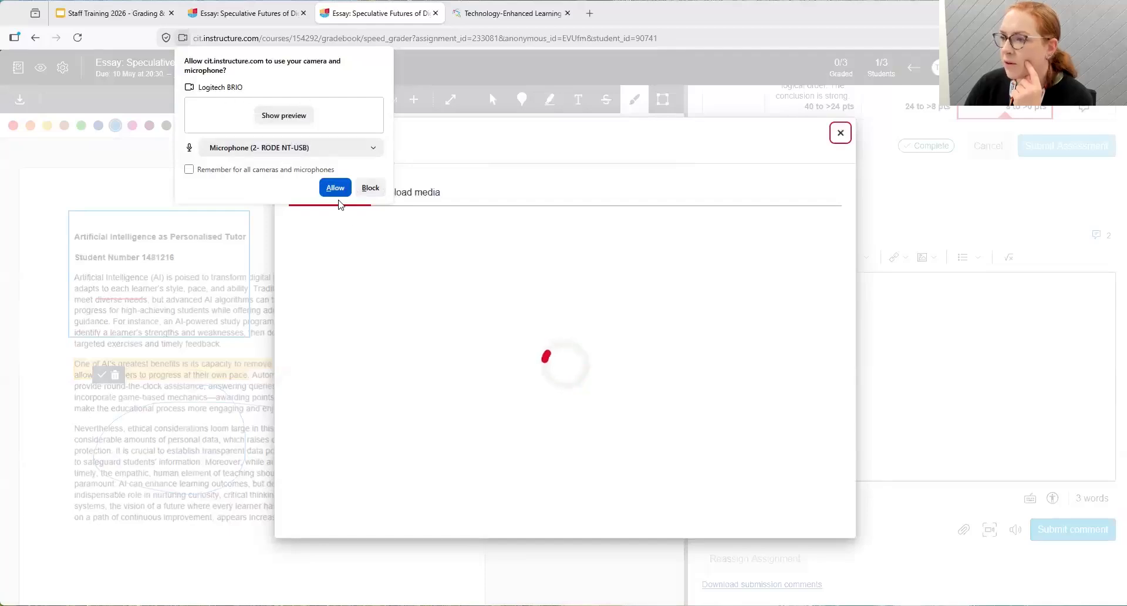
click(337, 189)
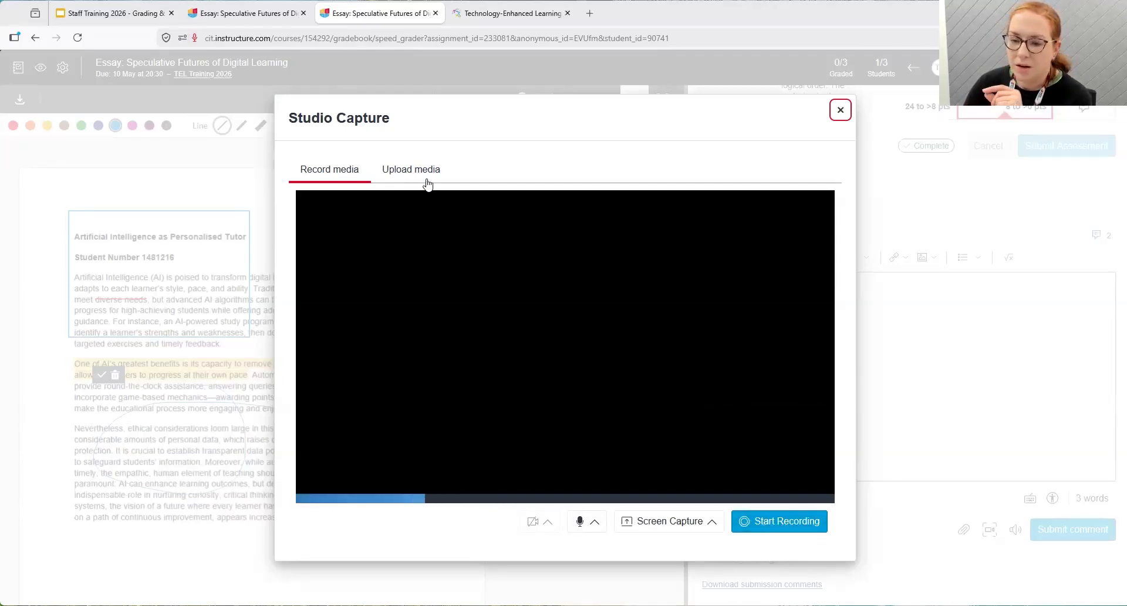
click(841, 111)
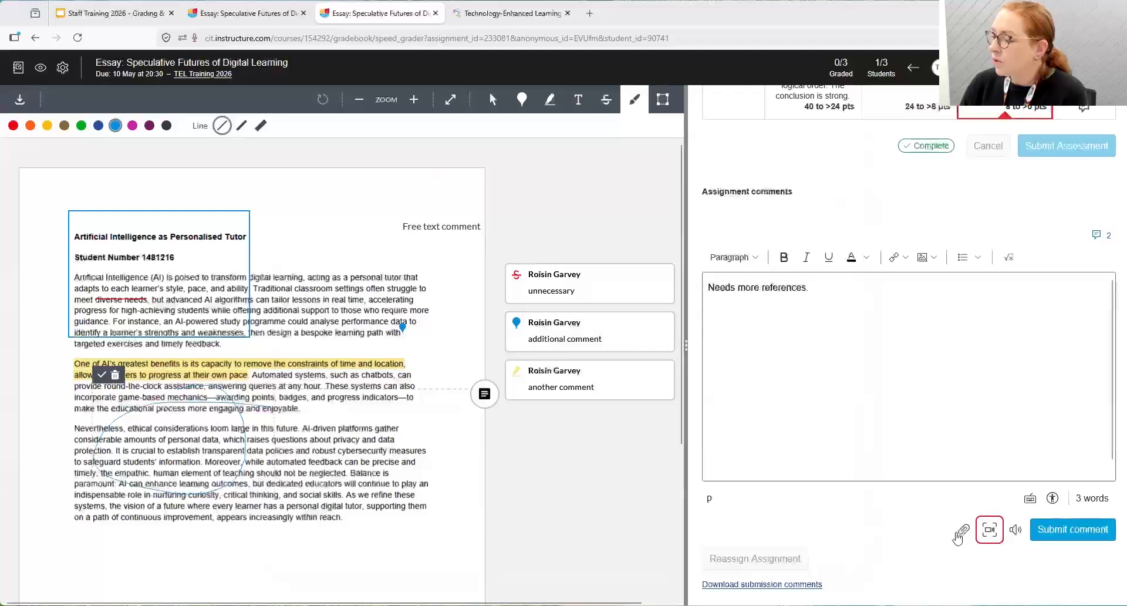
Try to dictate a comment with Speech to Text and end the recording
click(1017, 531)
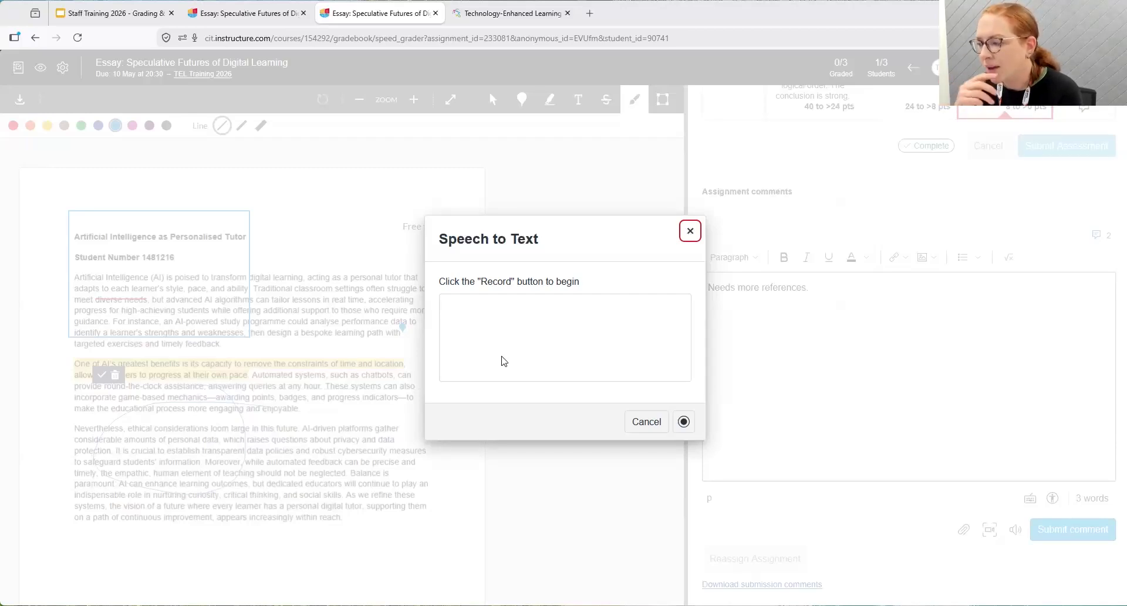
click(480, 313)
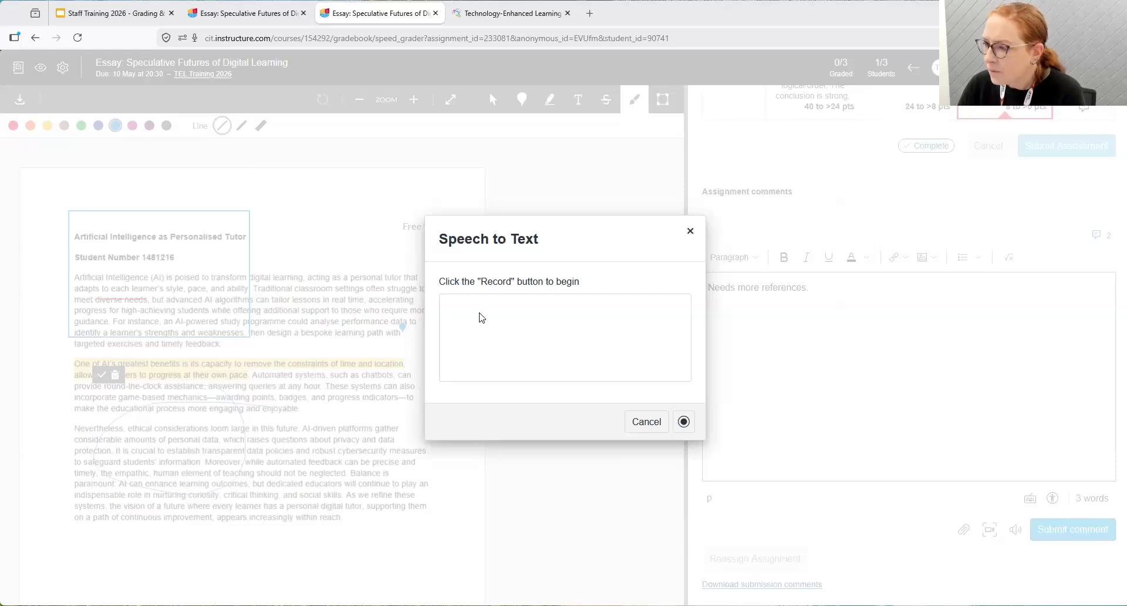
click(683, 423)
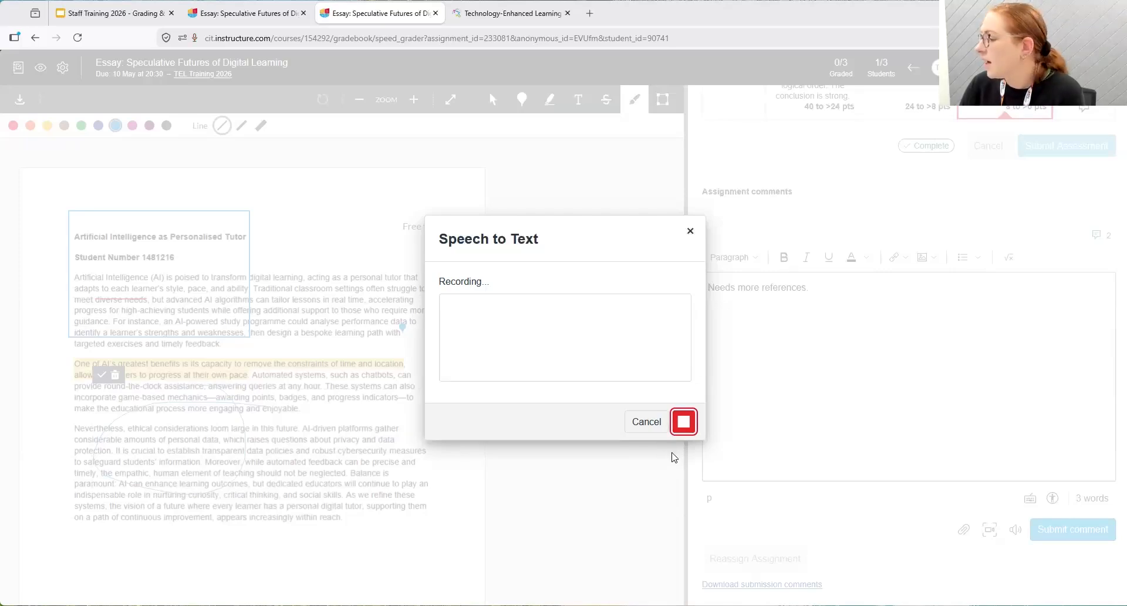
click(684, 422)
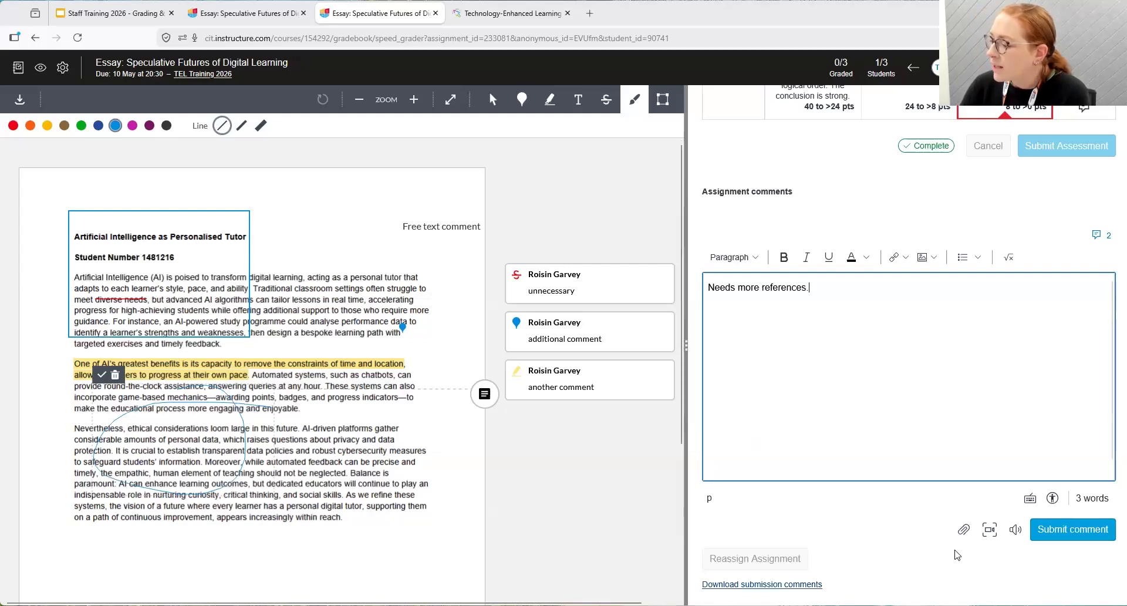
Submit the assignment comment "Needs more references."
click(1077, 533)
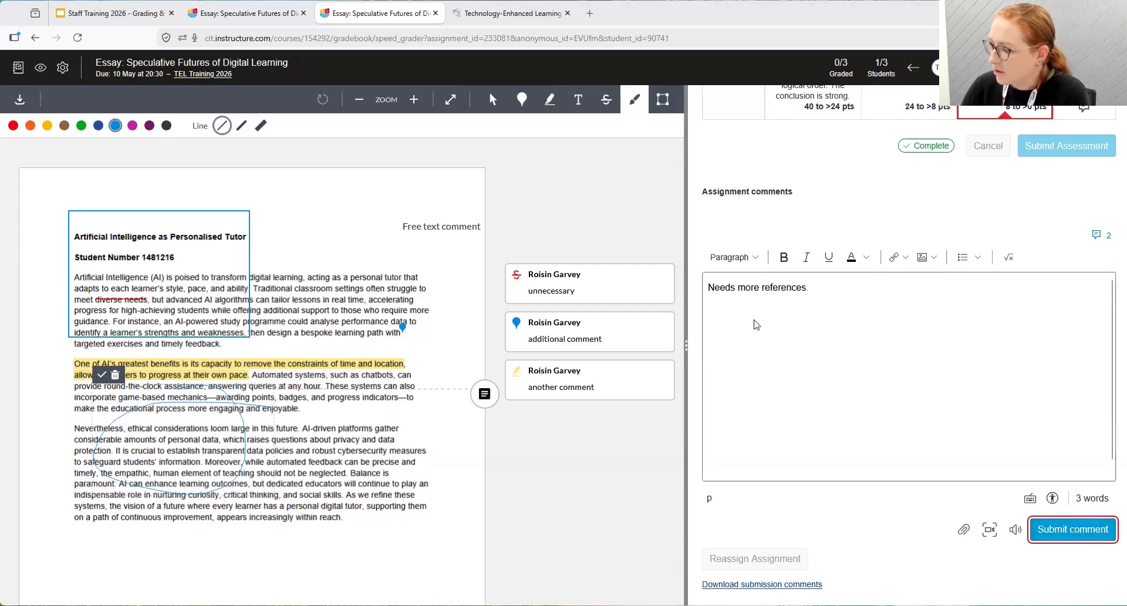
Rate Sentence structure, Grammar, Mechanics & Spelling and Focus and details as Medium Marks, and Overall Structure as Full marks in the rubric
scroll(756, 322, up, 4)
scroll(877, 410, up, 6)
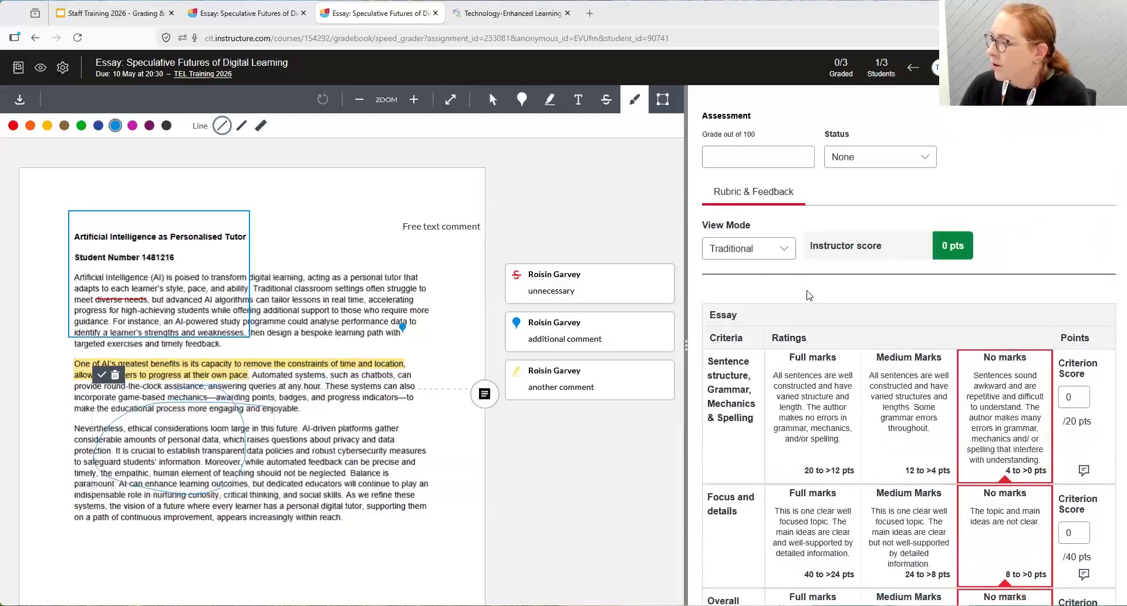
scroll(810, 296, up, 1)
scroll(822, 340, down, 2)
scroll(826, 344, down, 1)
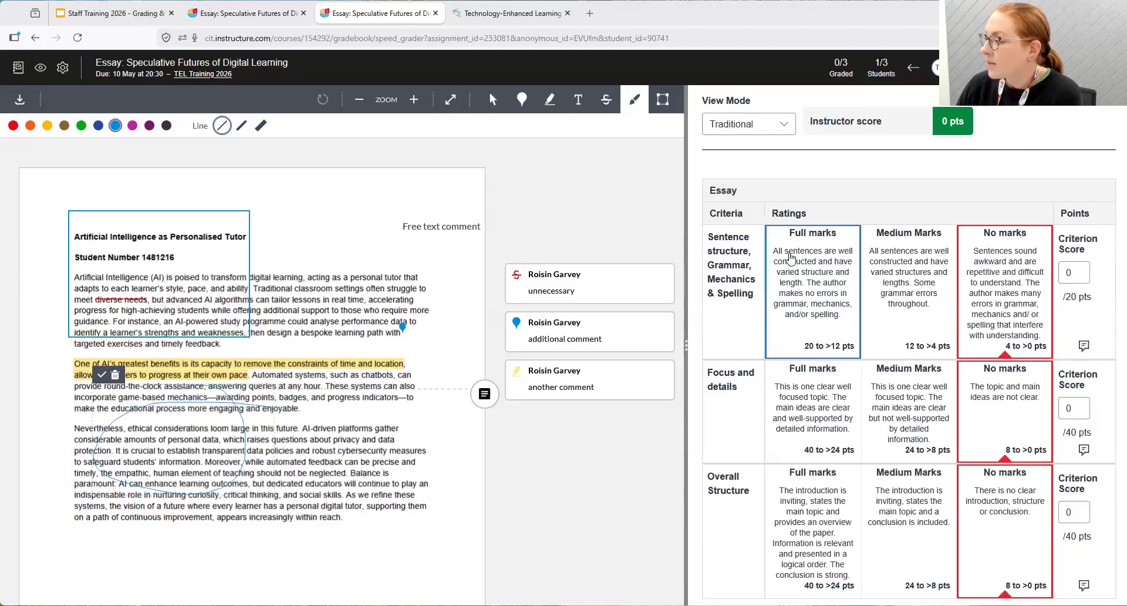
click(911, 265)
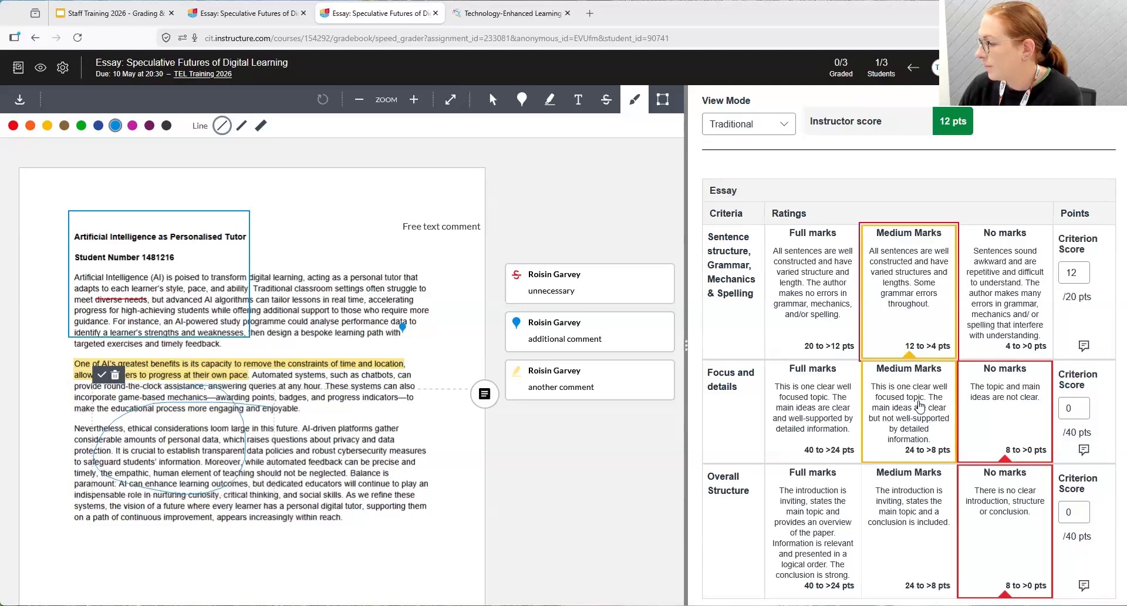
click(840, 519)
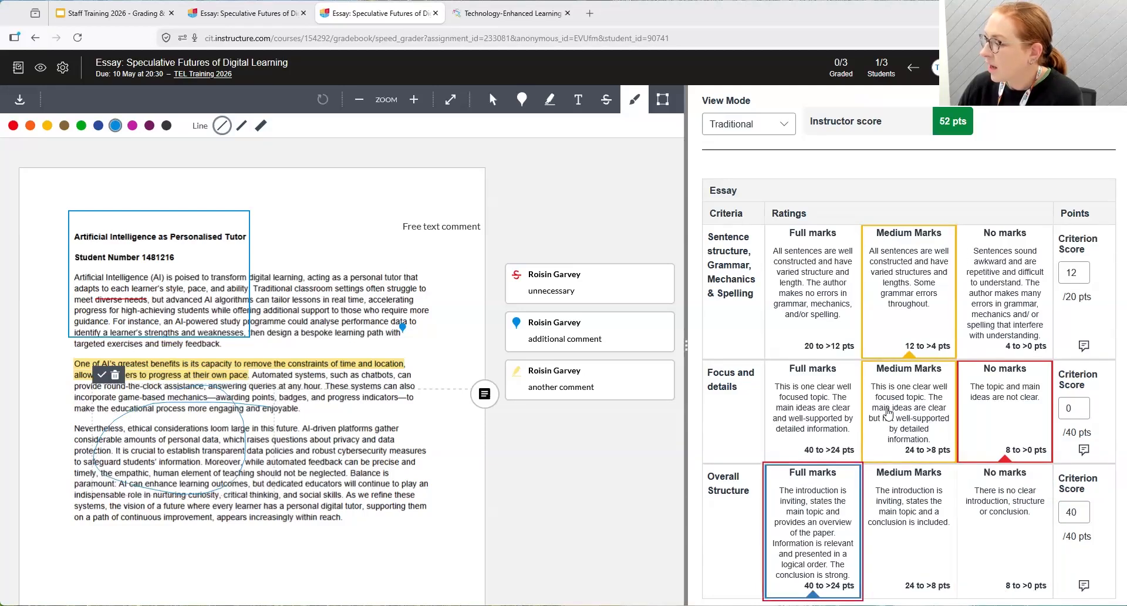
click(888, 413)
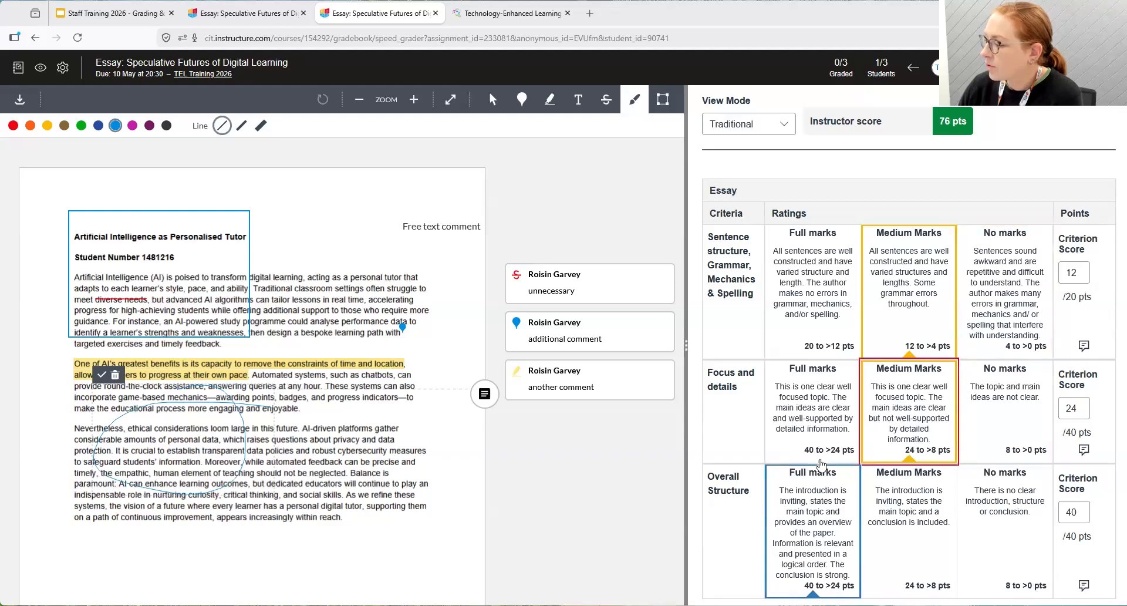
Set the Focus and details criterion score to 20 and check the rubric's total instructor score
click(1078, 409)
drag(1078, 409, 1061, 412)
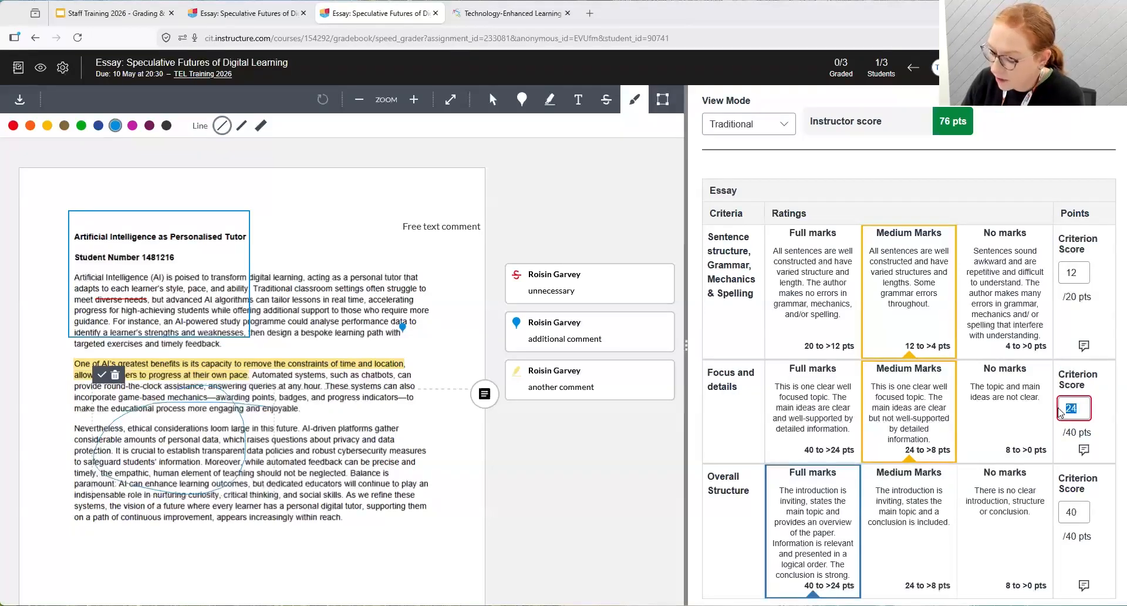
text(2)
click(996, 167)
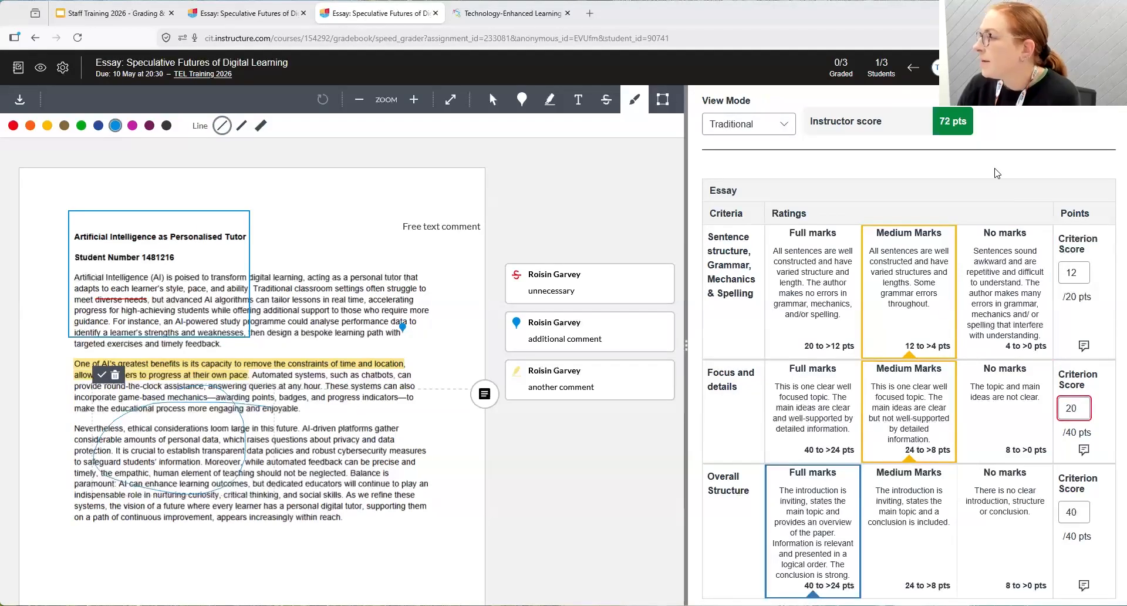
scroll(954, 229, up, 3)
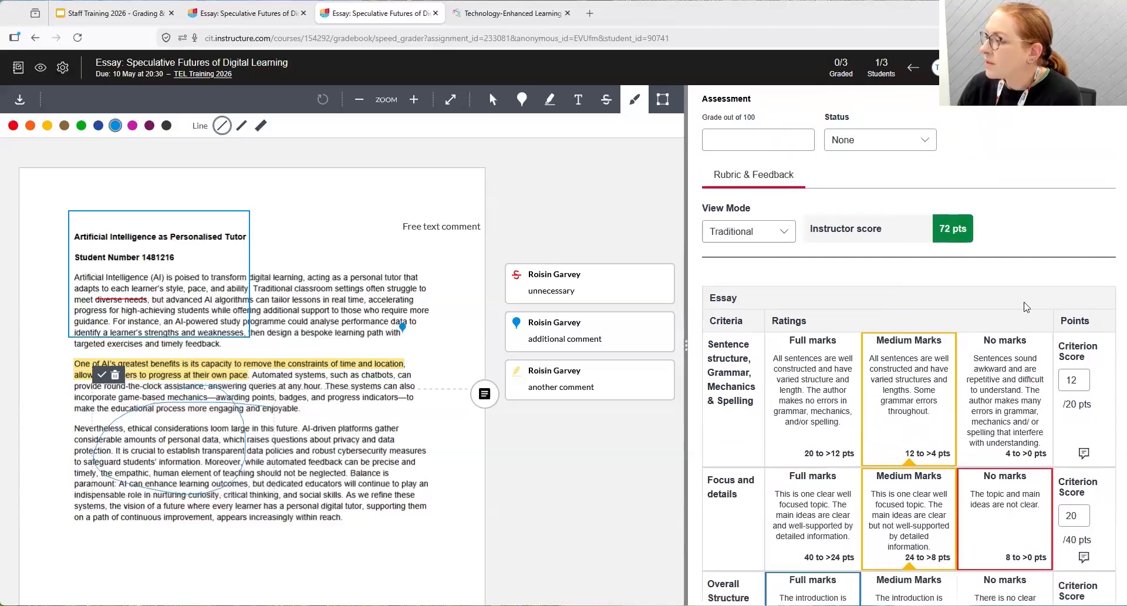
double_click(944, 241)
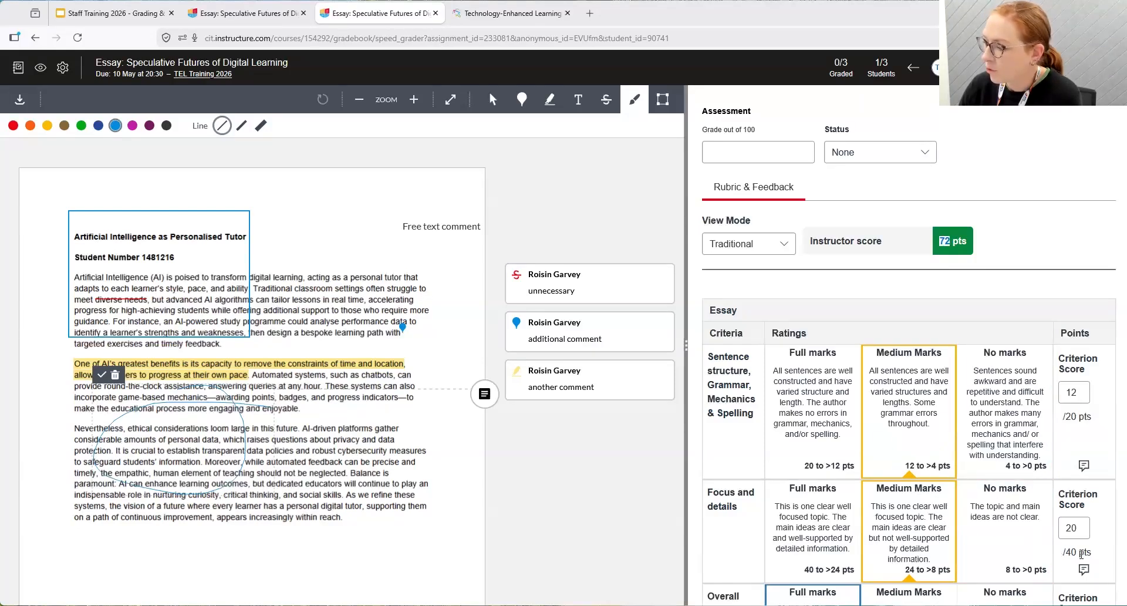
Open the comment field of the Sentence structure, Grammar, Mechanics & Spelling criterion and clear it
click(1083, 467)
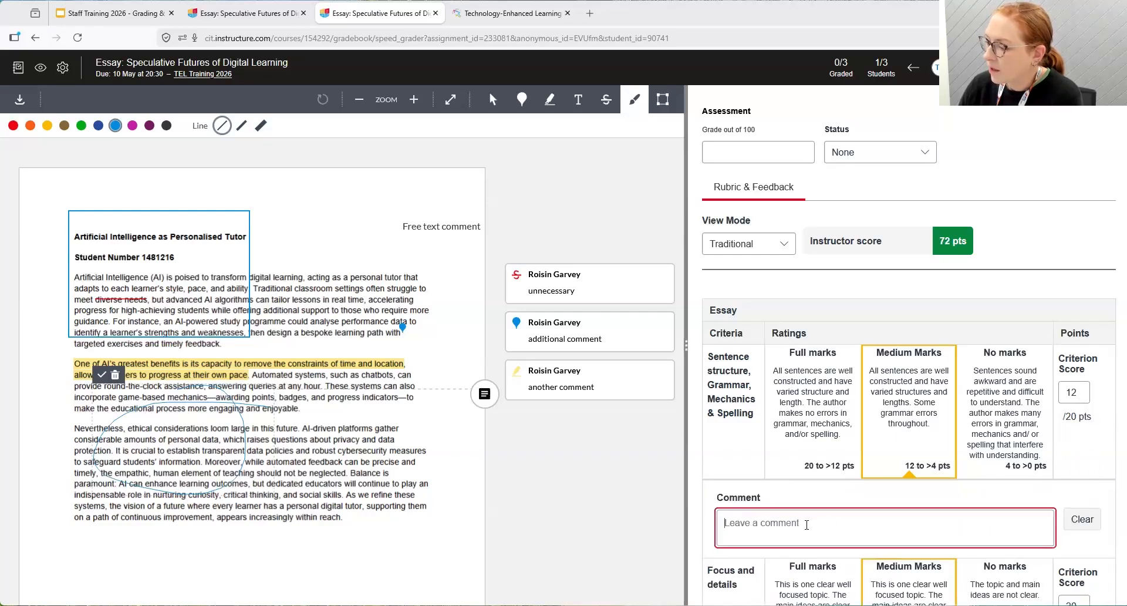
click(1082, 523)
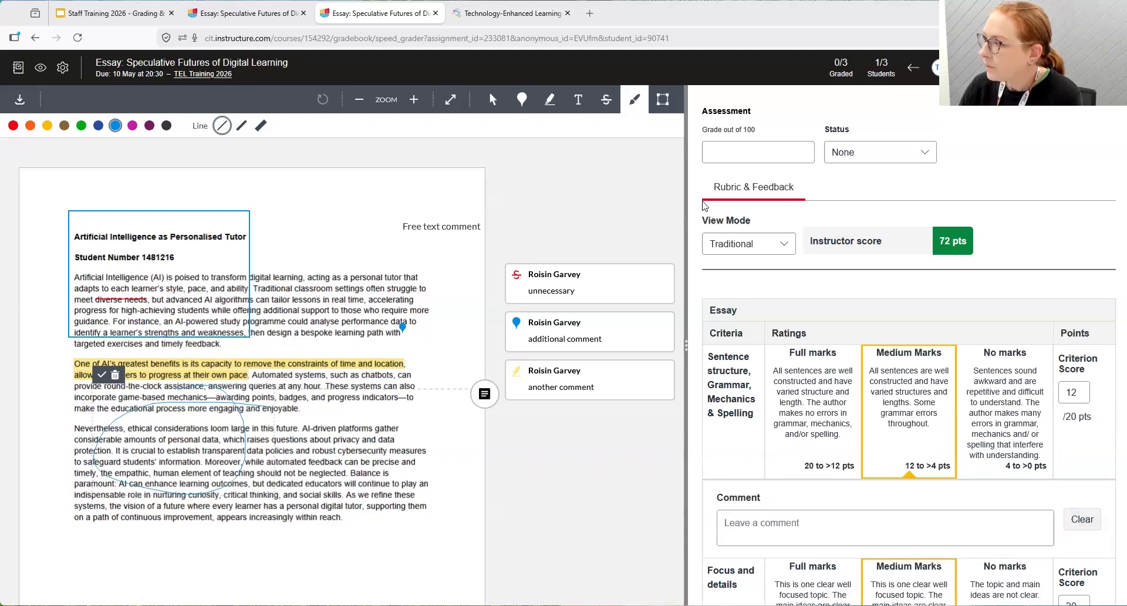
Enter 72 as the essay's overall grade out of 100
scroll(808, 221, up, 2)
click(781, 248)
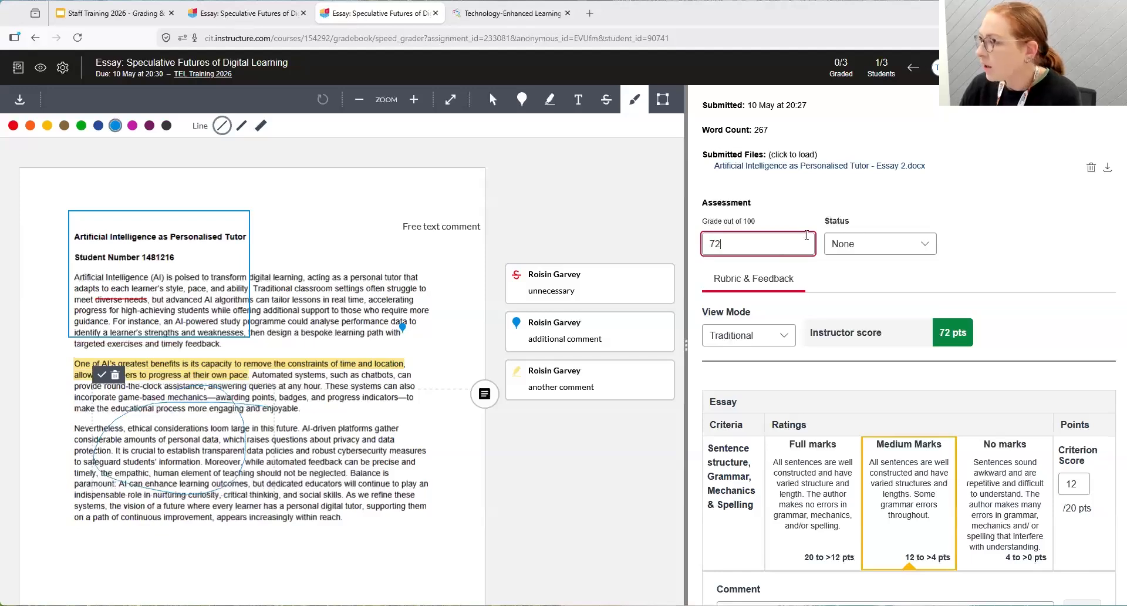
key(Return)
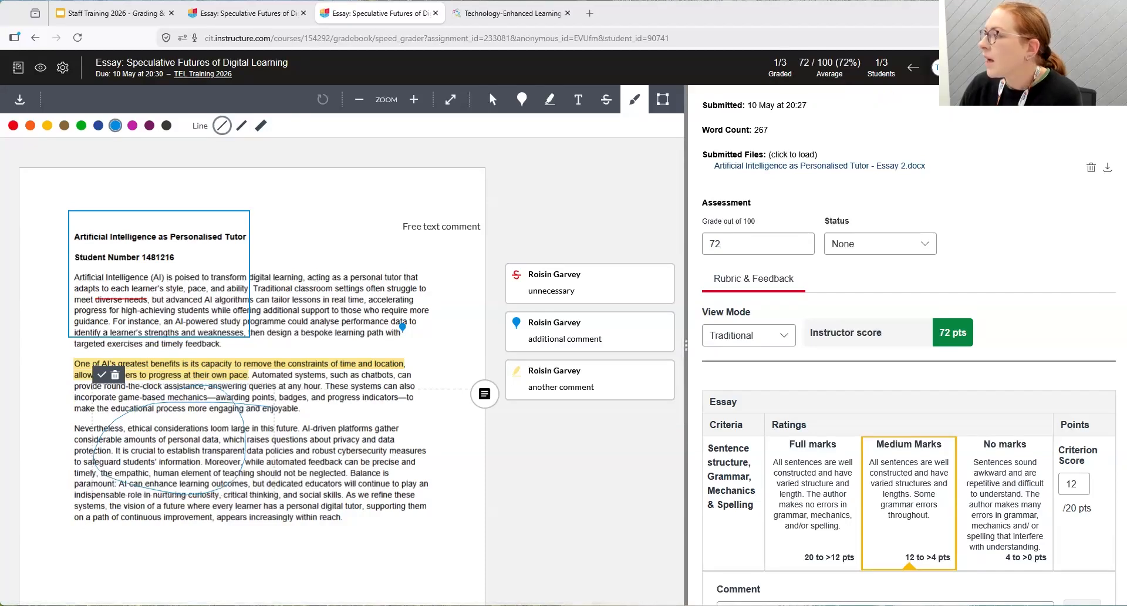
Move on to the next student's essay submission and enter 70 as its overall grade out of 100
click(1107, 67)
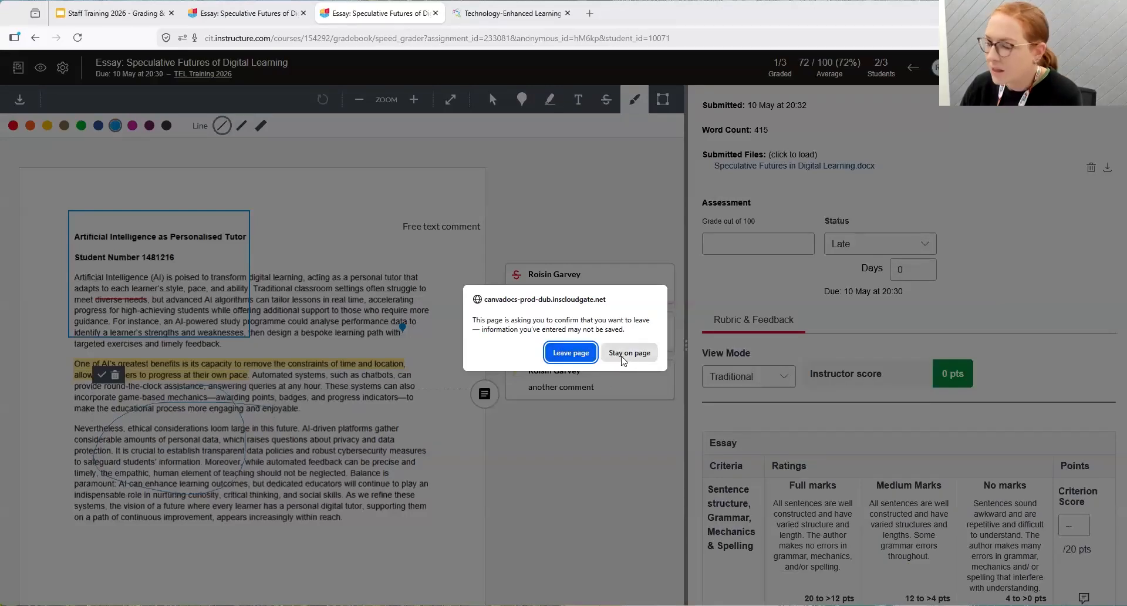
click(624, 356)
scroll(868, 462, down, 10)
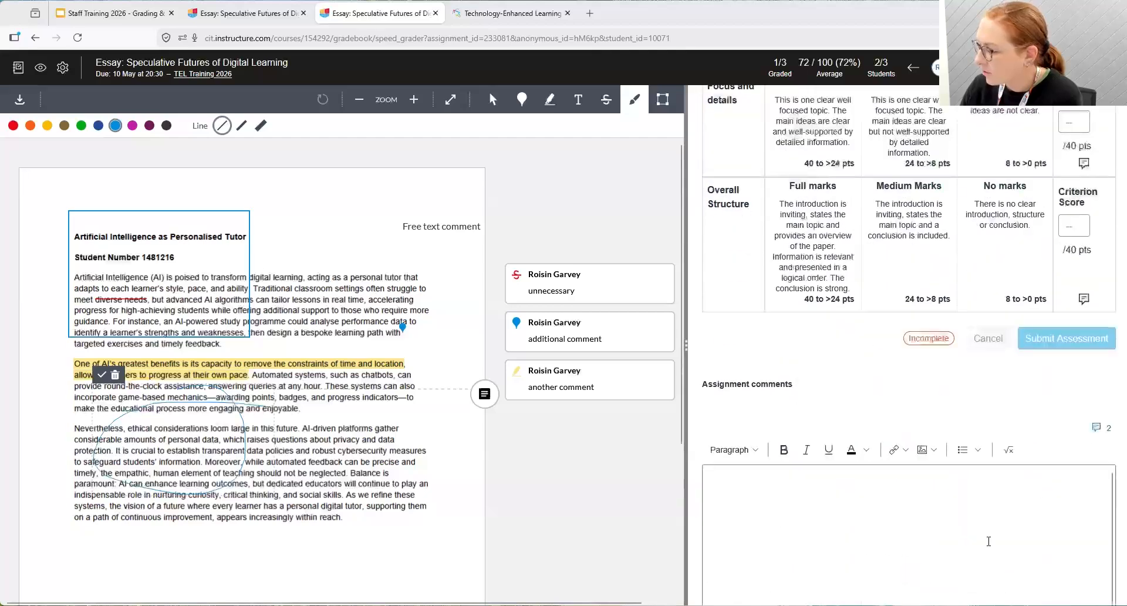
scroll(977, 528, down, 3)
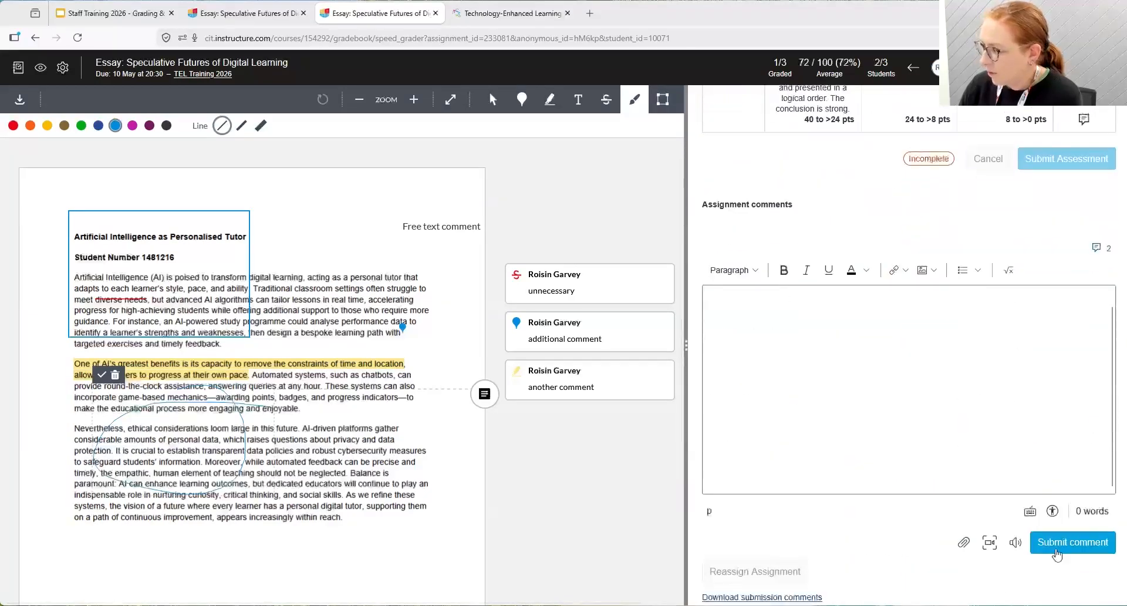
scroll(893, 245, up, 3)
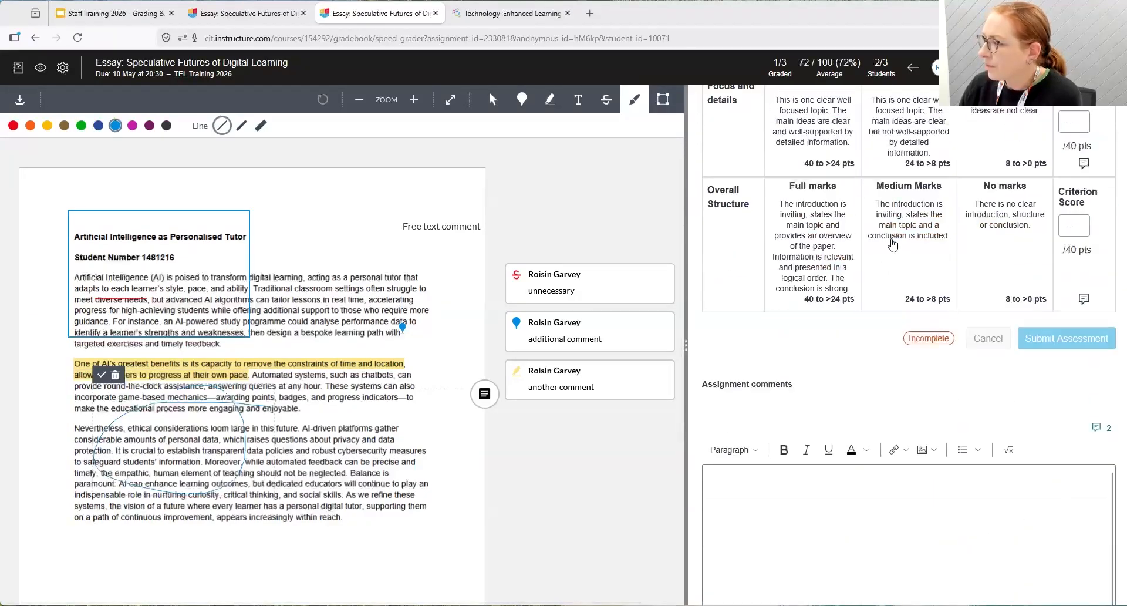
scroll(893, 244, up, 10)
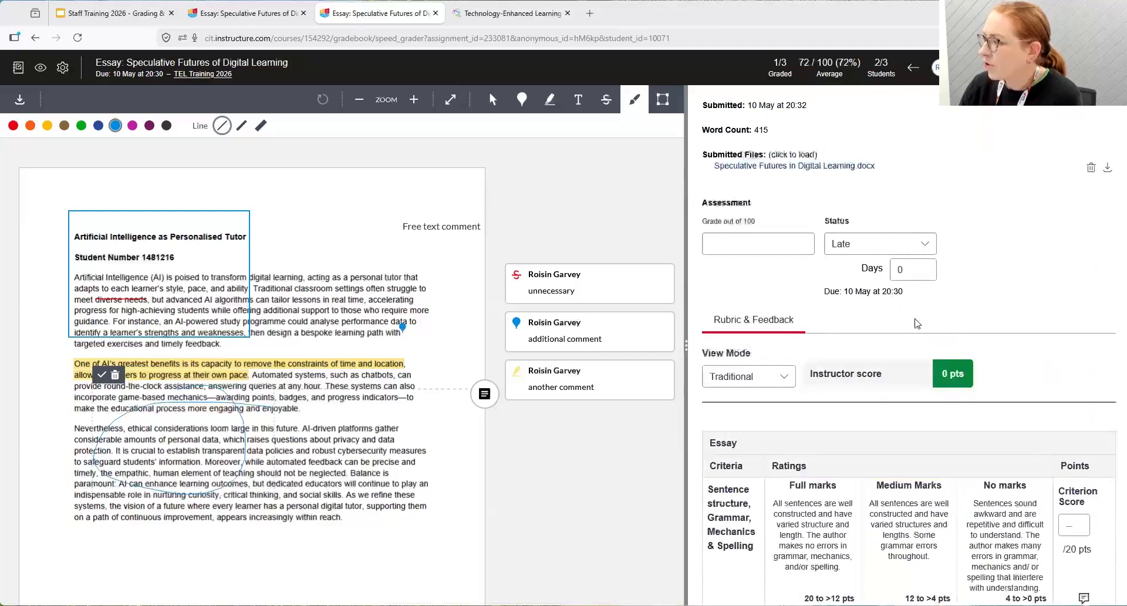
click(773, 245)
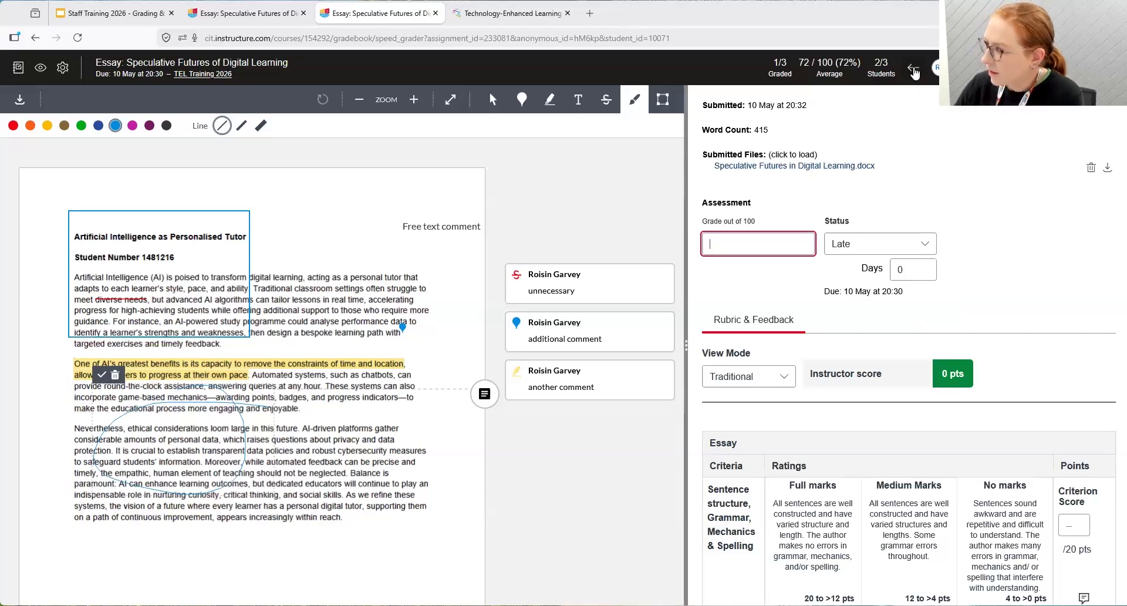
text(70)
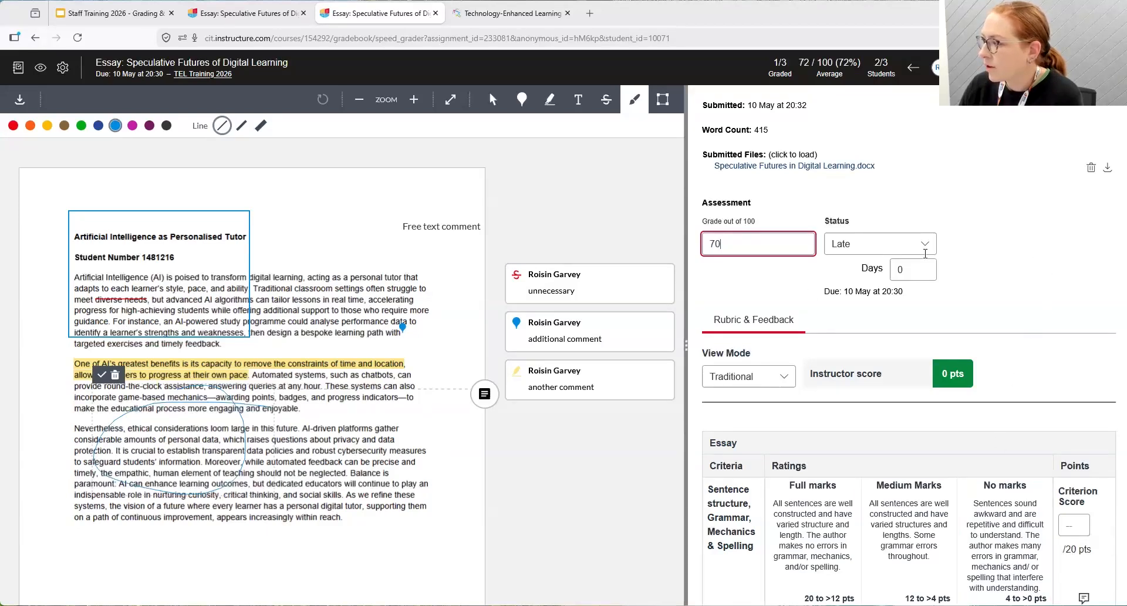
Examine the submission's Late status, its submission time against the due time, and the Hidden label on the grade
drag(825, 221, 846, 235)
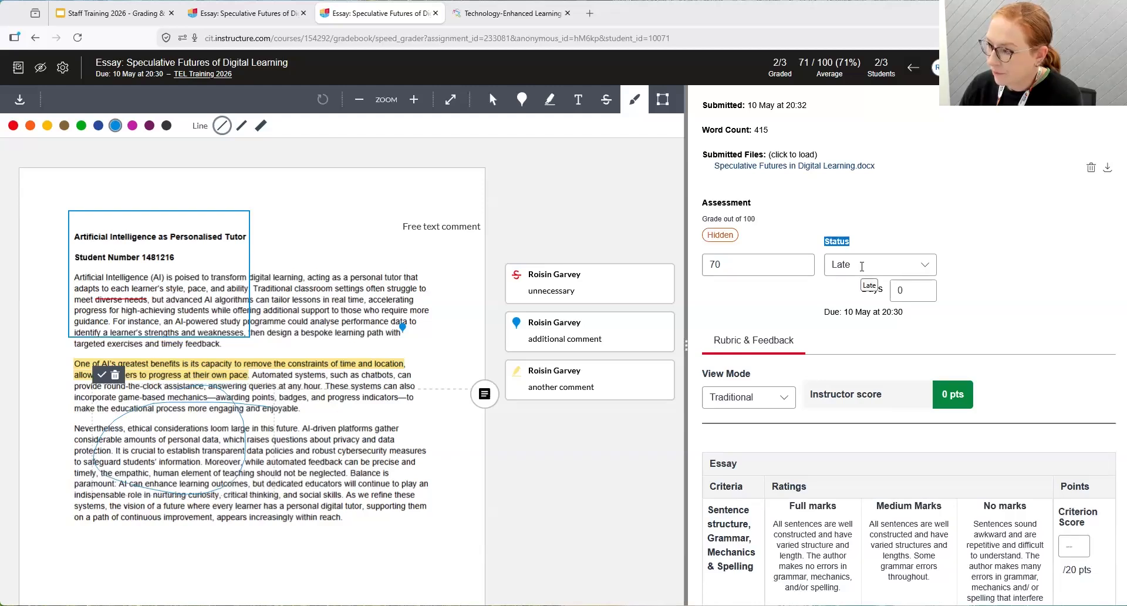
click(885, 231)
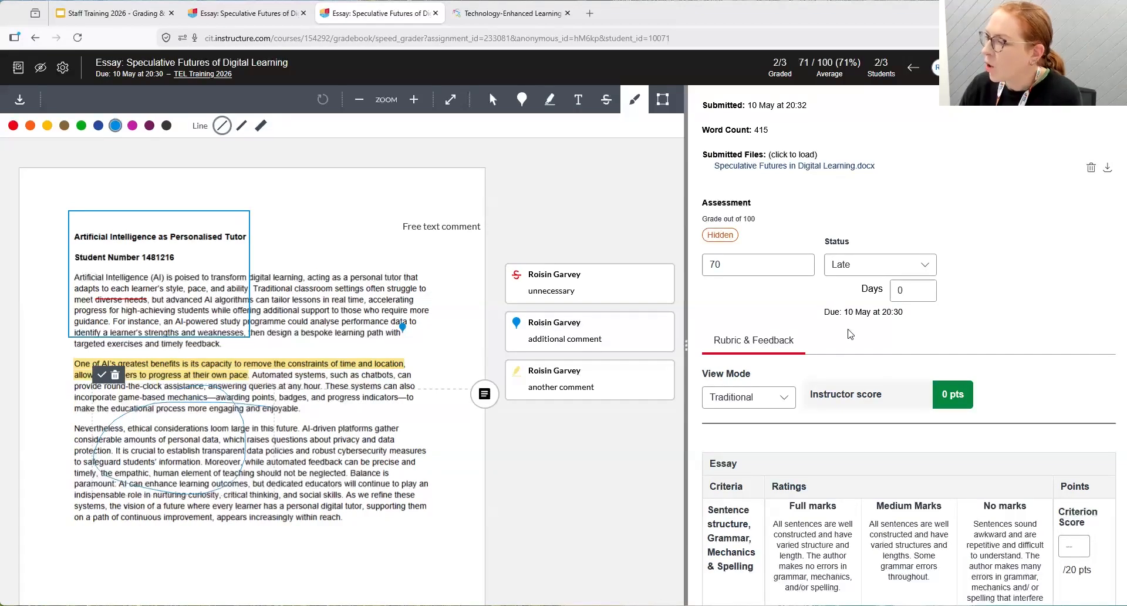
drag(808, 105, 749, 106)
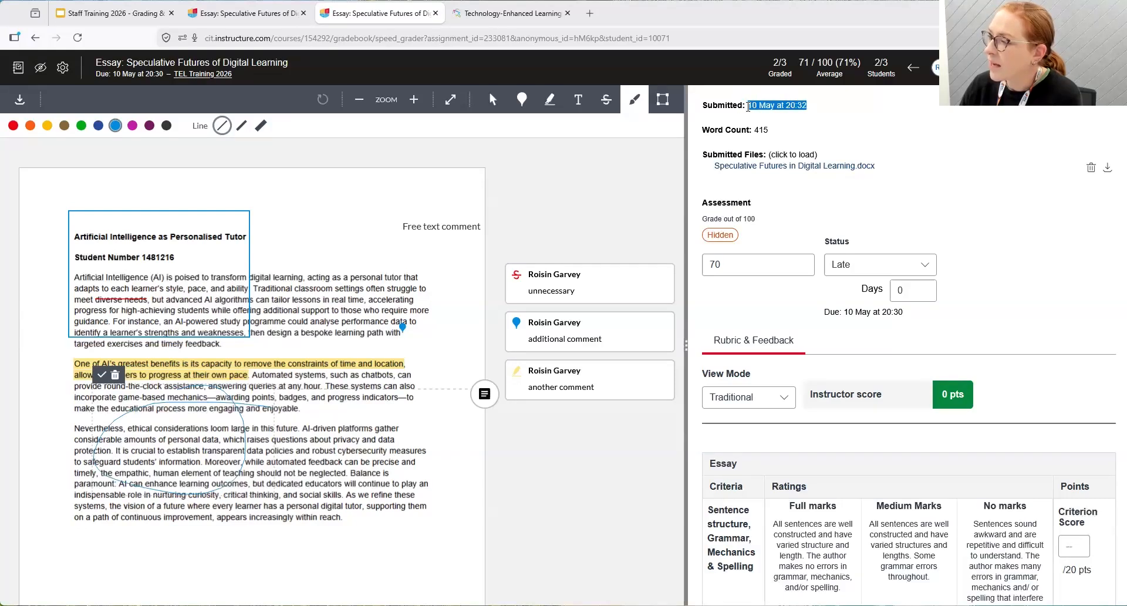
drag(903, 312, 877, 304)
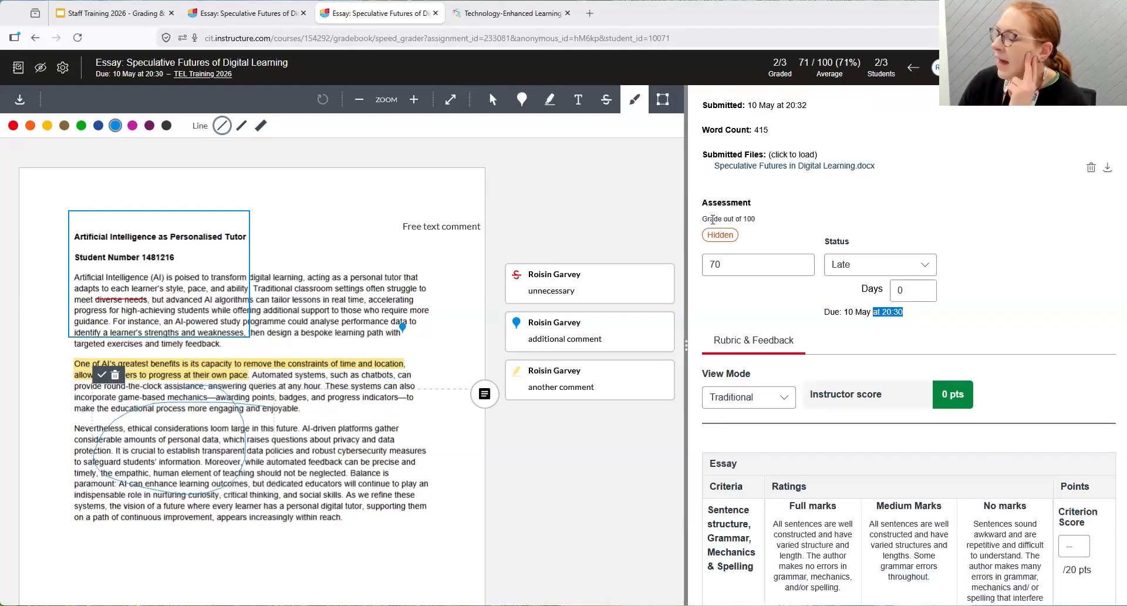
drag(706, 235, 737, 235)
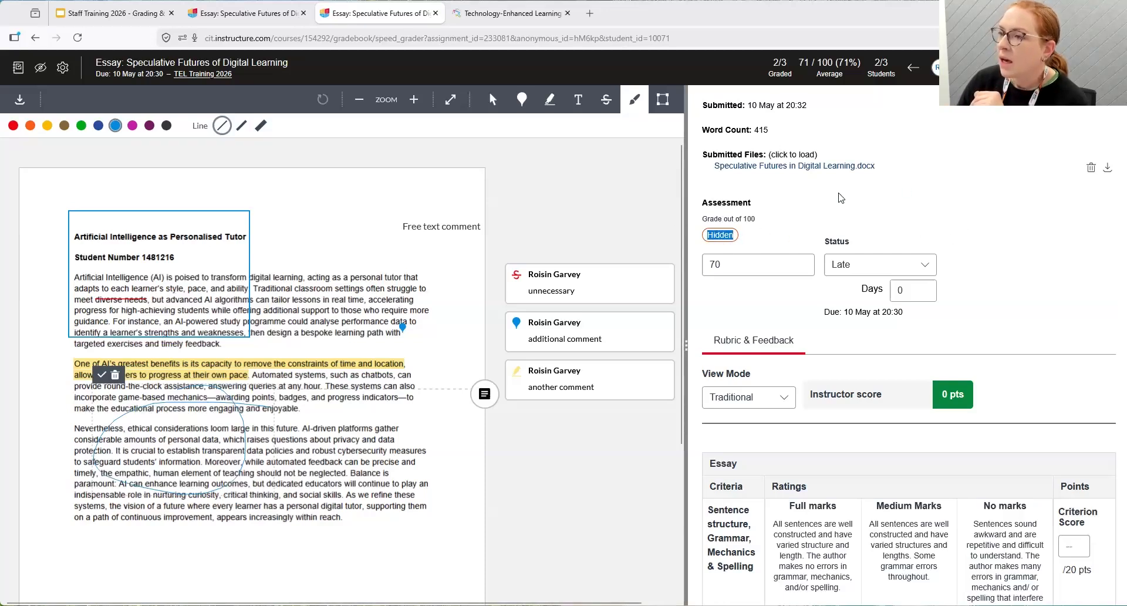
Return to the course's assignments list and open the Turnitin Assignment in SpeedGrader
click(256, 15)
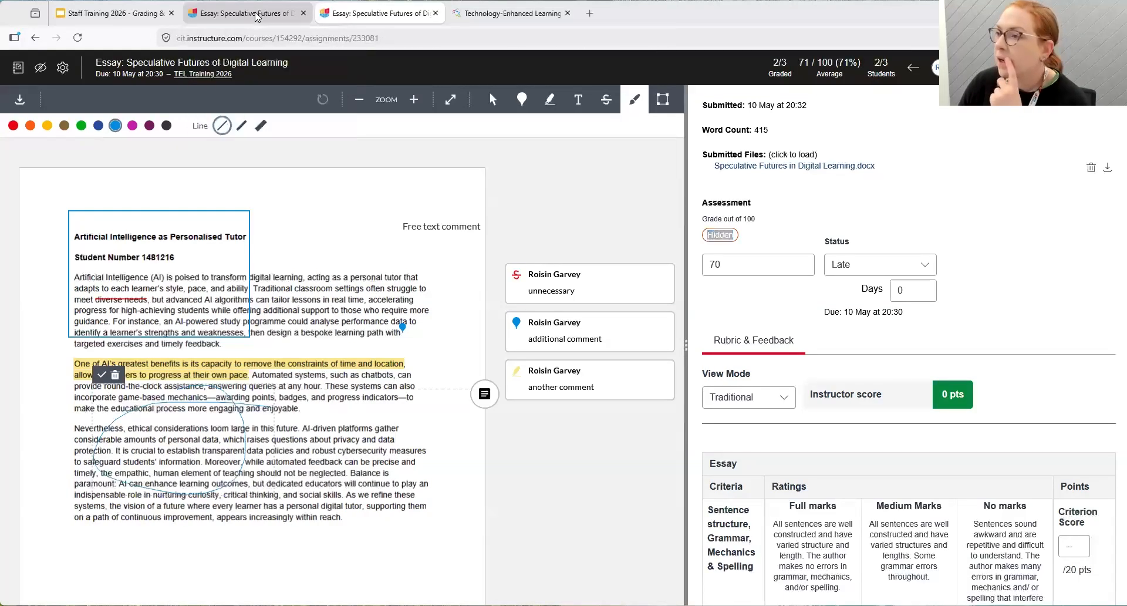
click(82, 140)
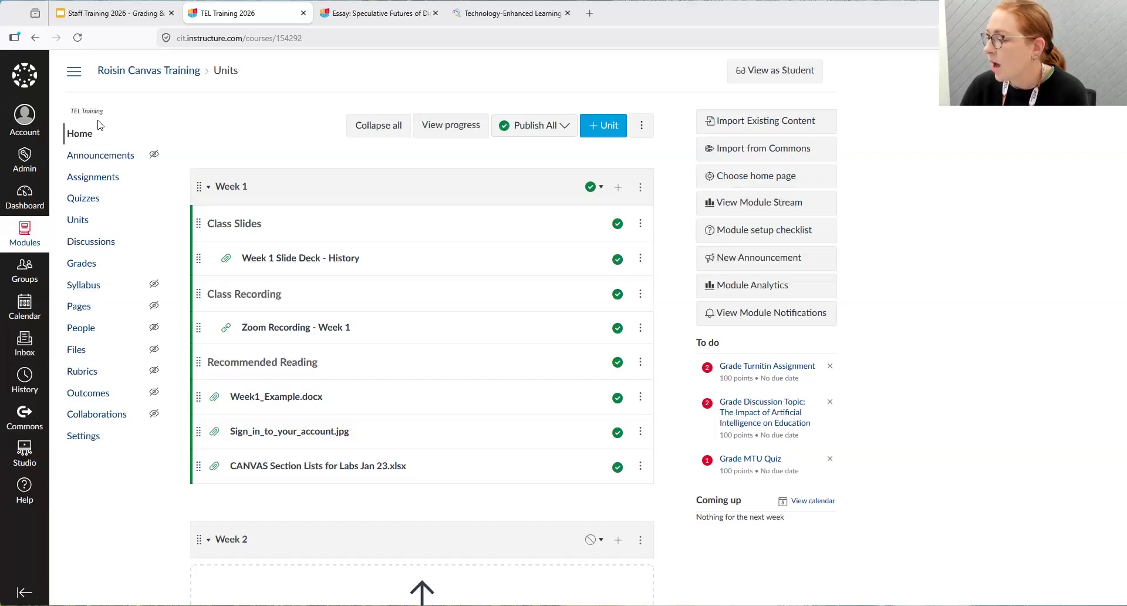
click(90, 178)
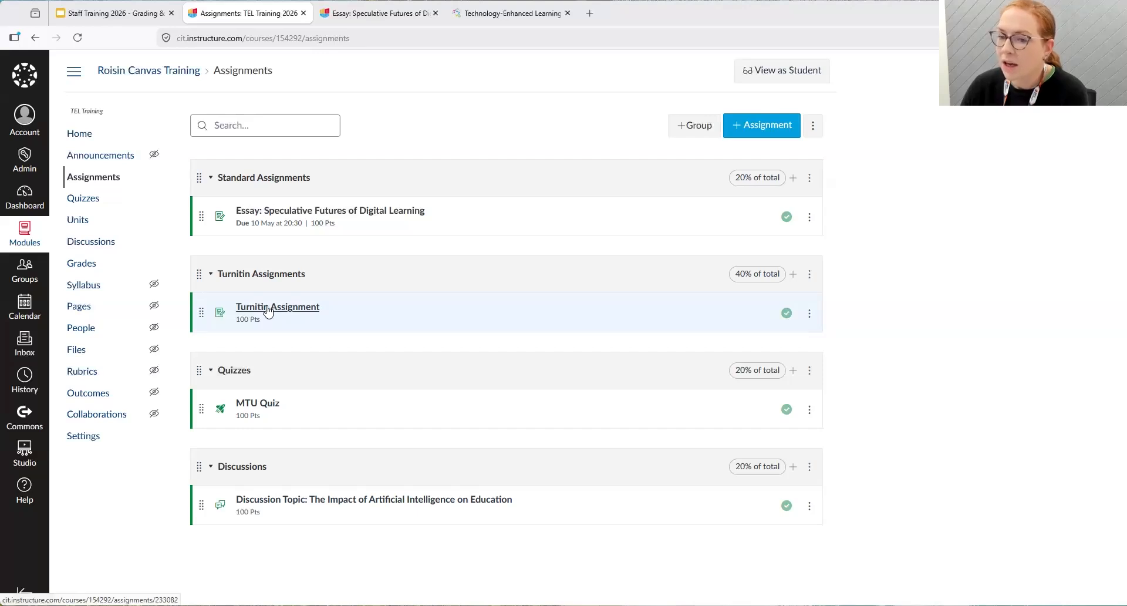
click(247, 309)
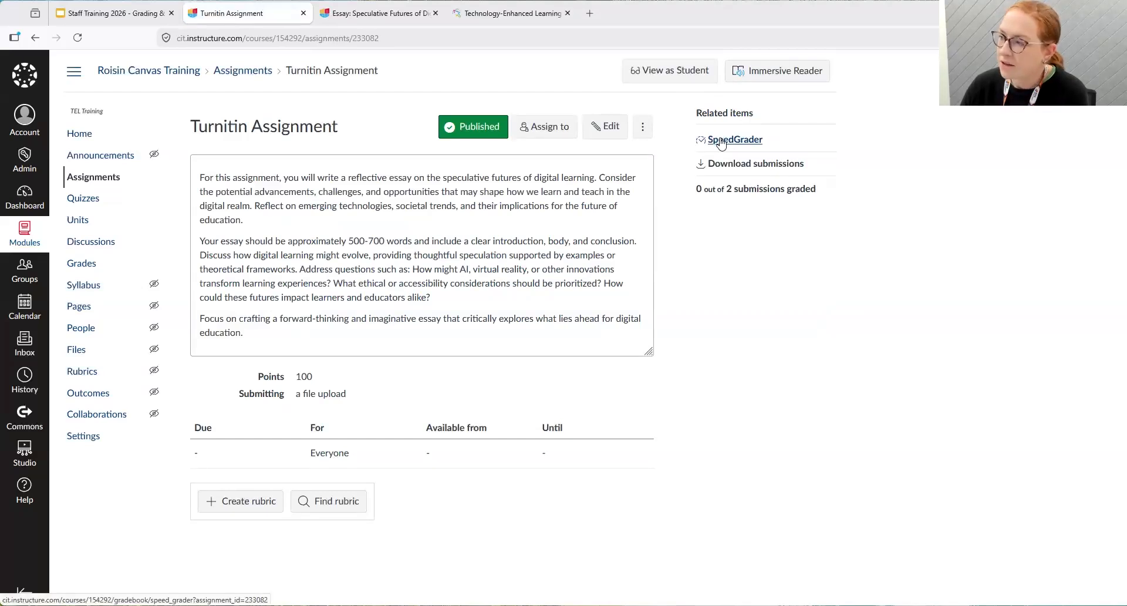
click(721, 143)
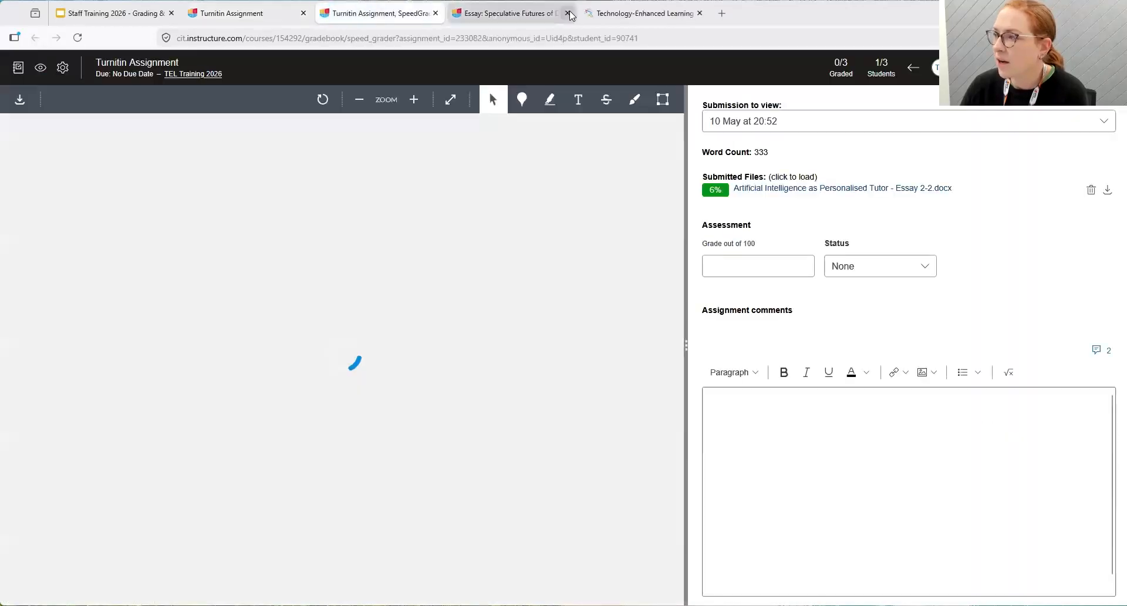
Close the essay's SpeedGrader page, discarding unsaved input, and return to the Turnitin Assignment's SpeedGrader
click(516, 13)
click(572, 353)
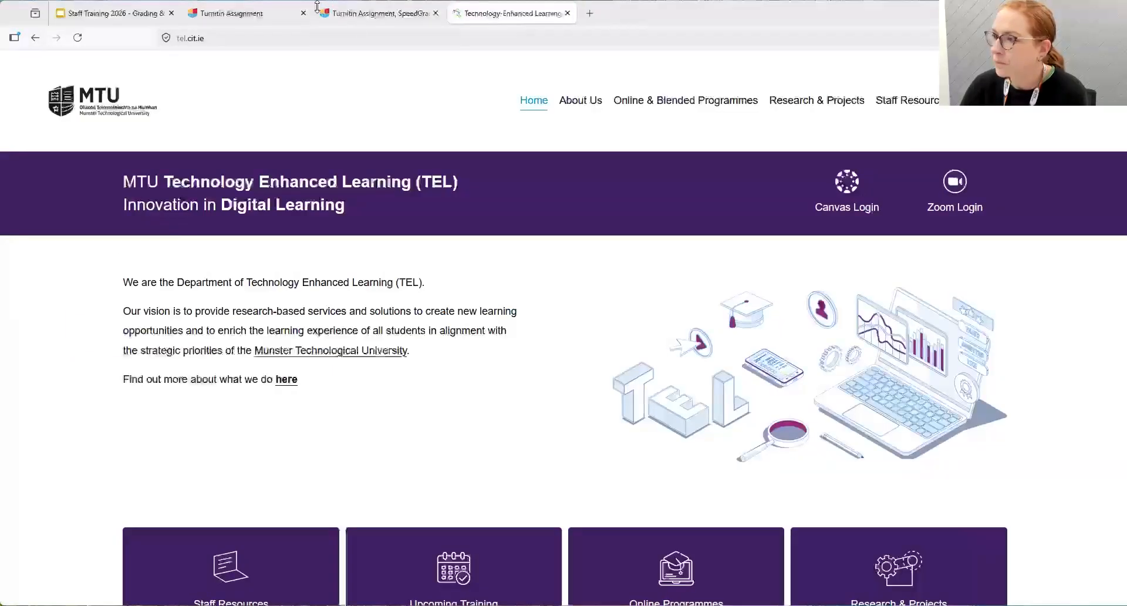
click(369, 16)
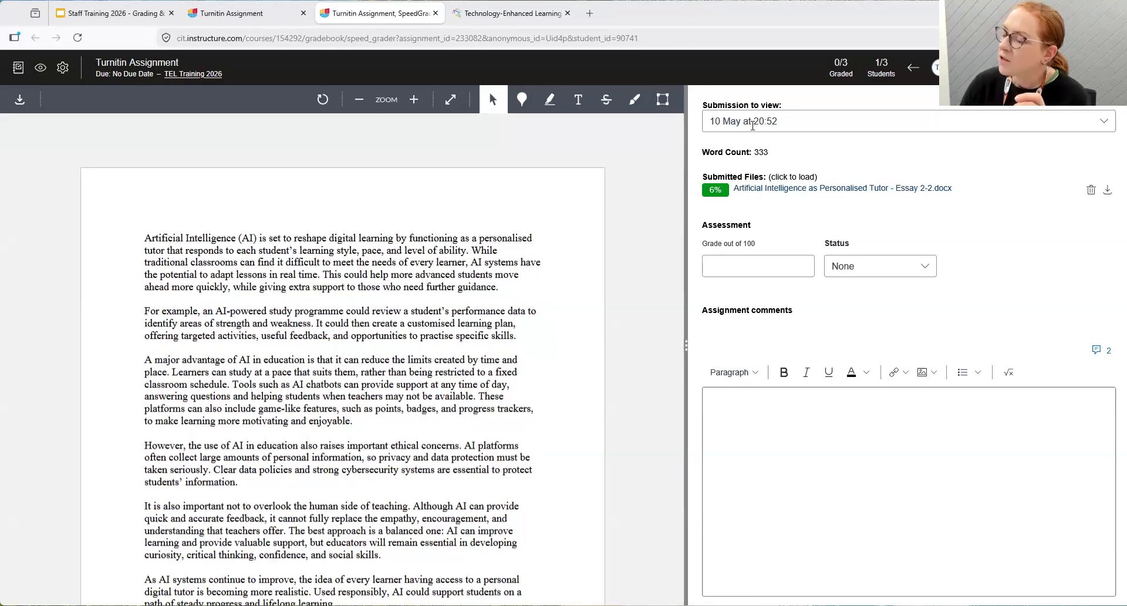
Select the 10 May at 20:52 submission and open its detailed Turnitin similarity report
click(1104, 121)
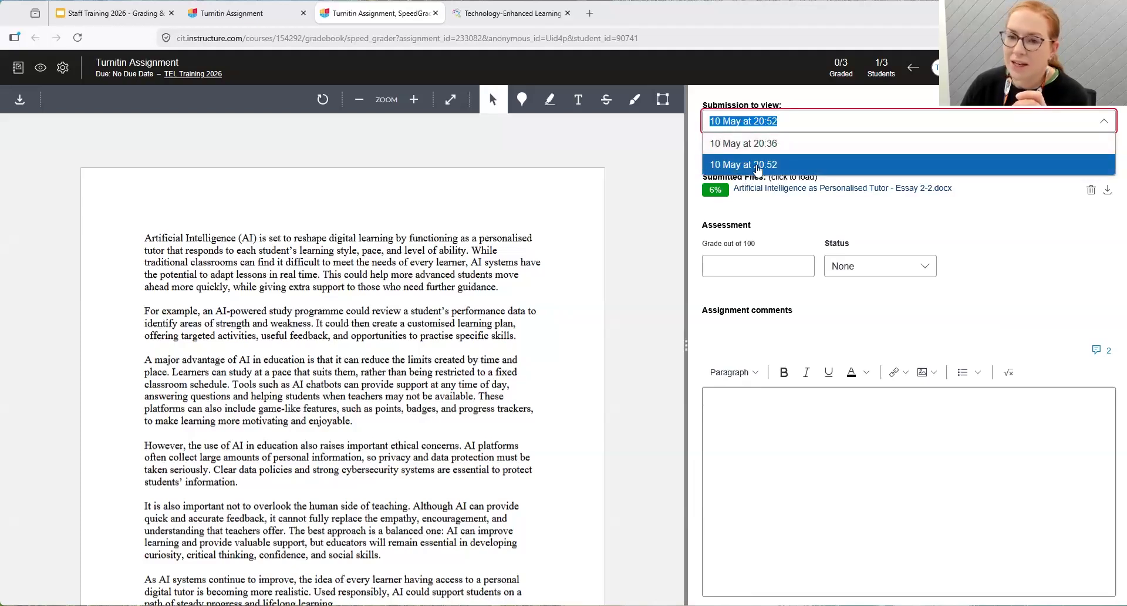
click(757, 168)
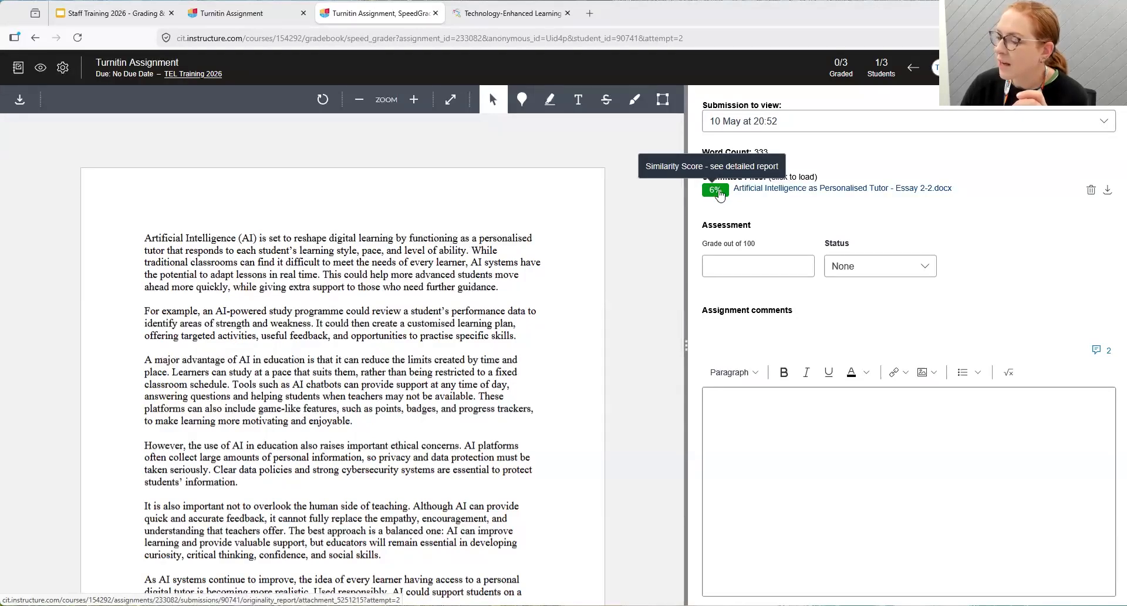
click(718, 191)
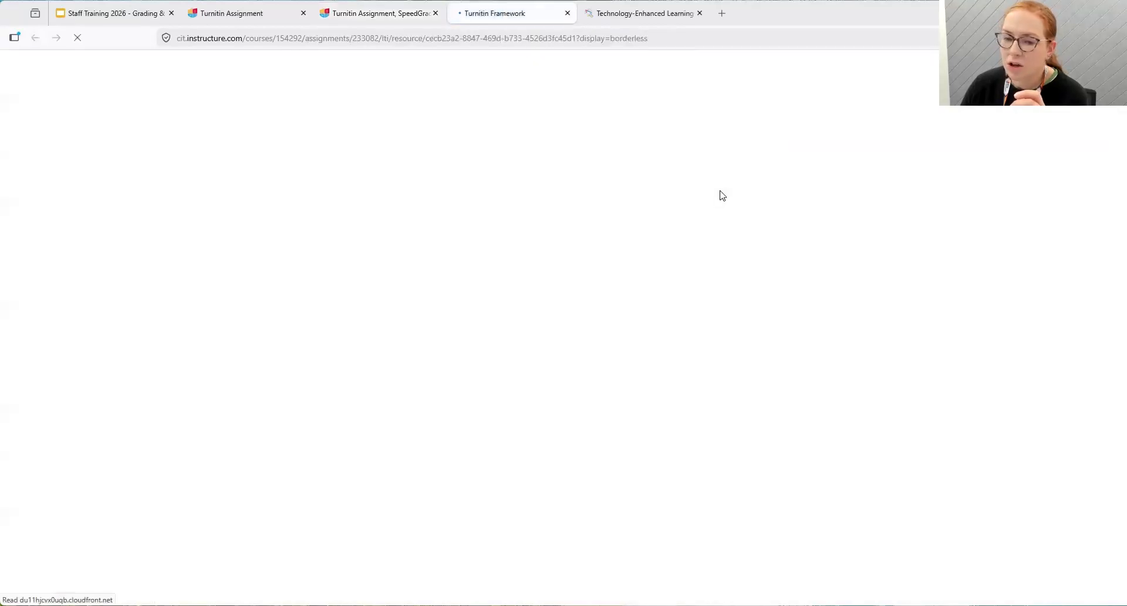
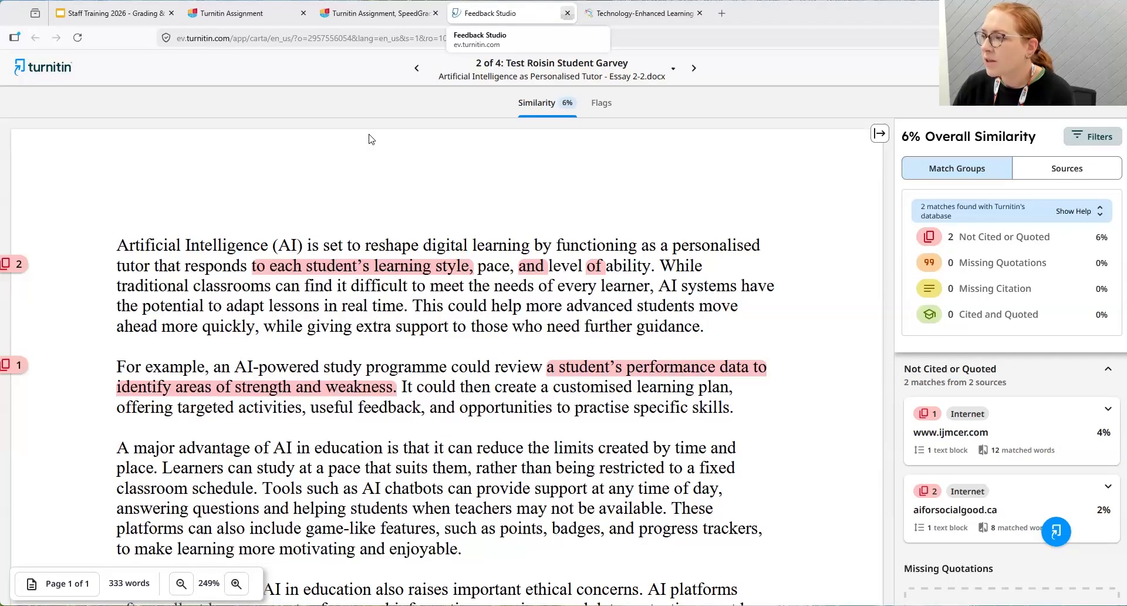
Close the similarity report and SpeedGrader, and return to the Turnitin Assignment page
click(567, 14)
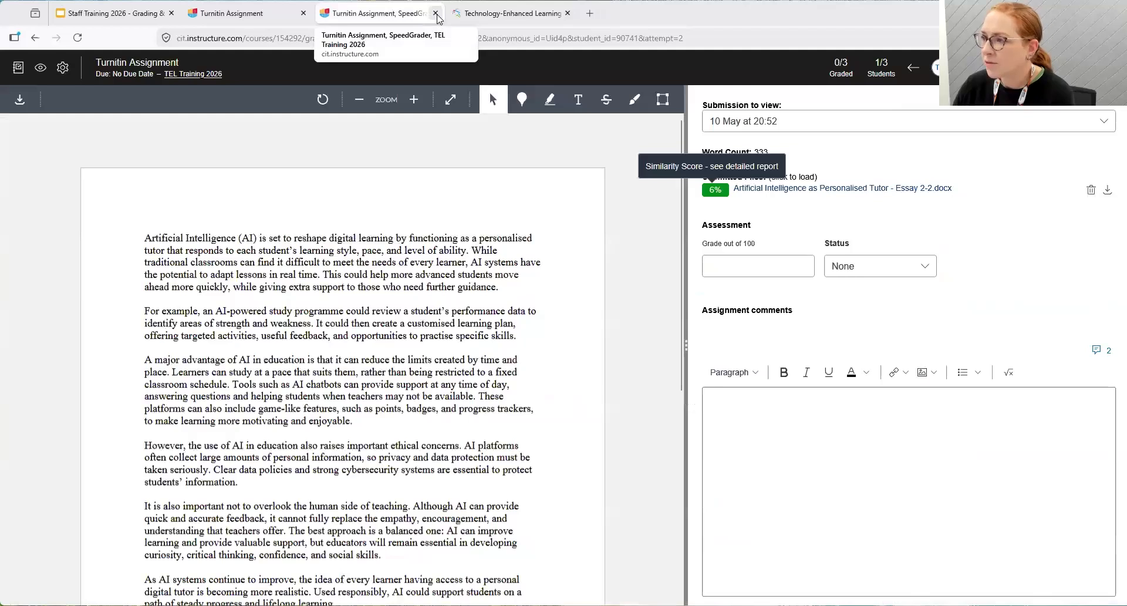
click(436, 15)
click(225, 14)
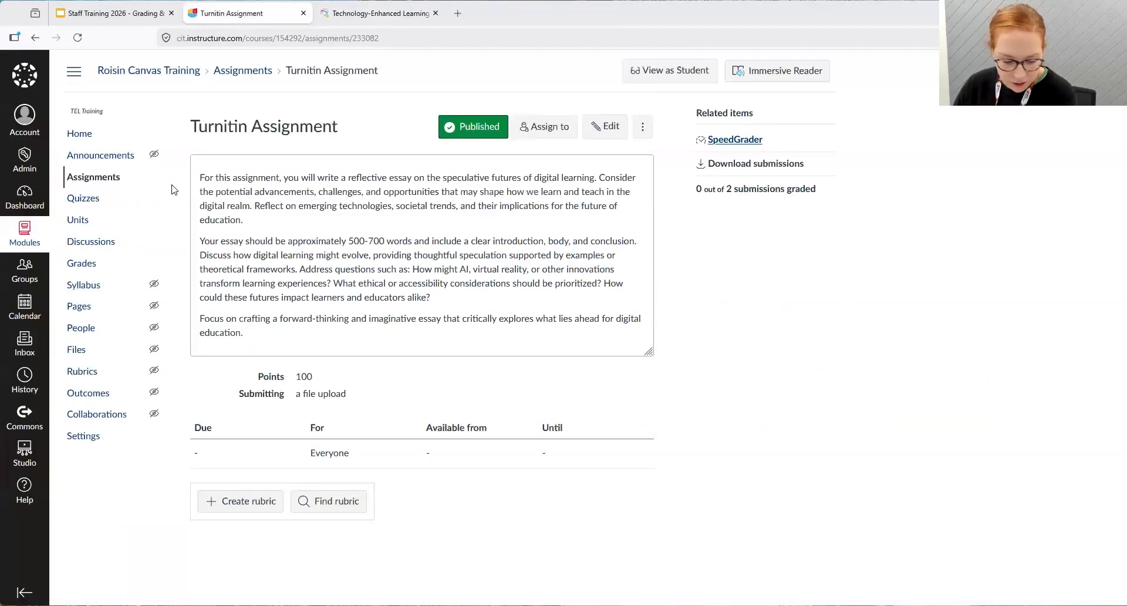
Open MTU Quiz from the course's quizzes and go into its question builder
click(83, 136)
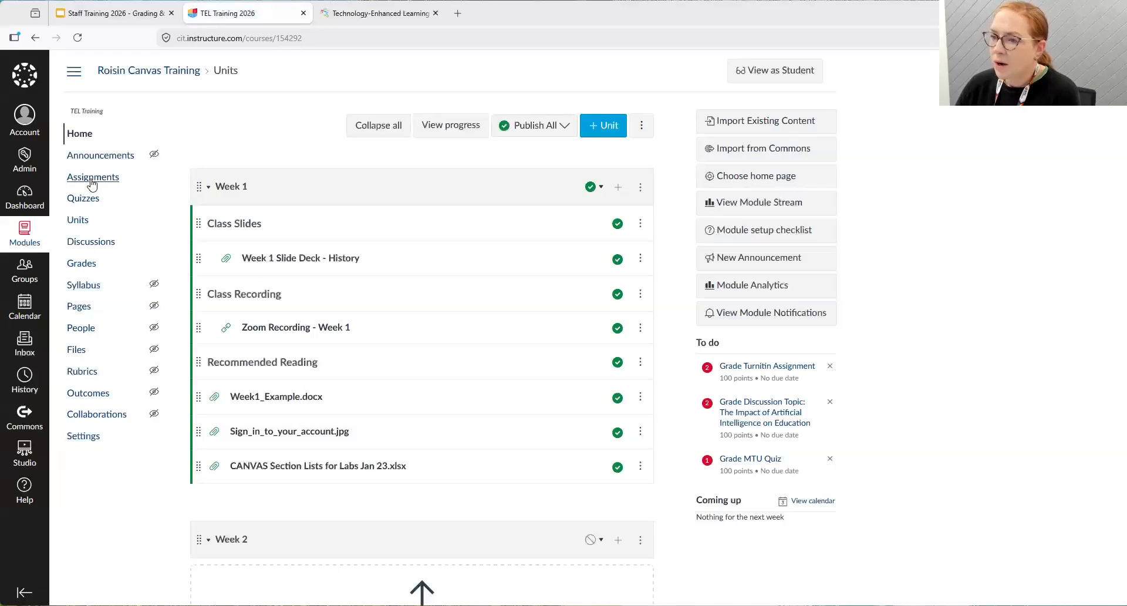
click(86, 200)
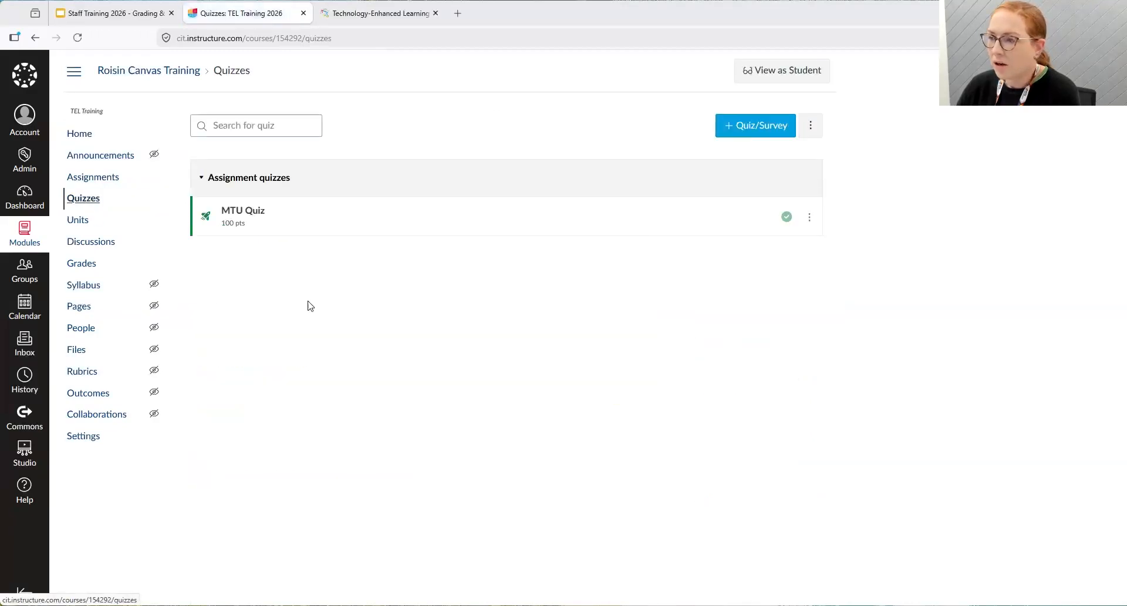
click(252, 210)
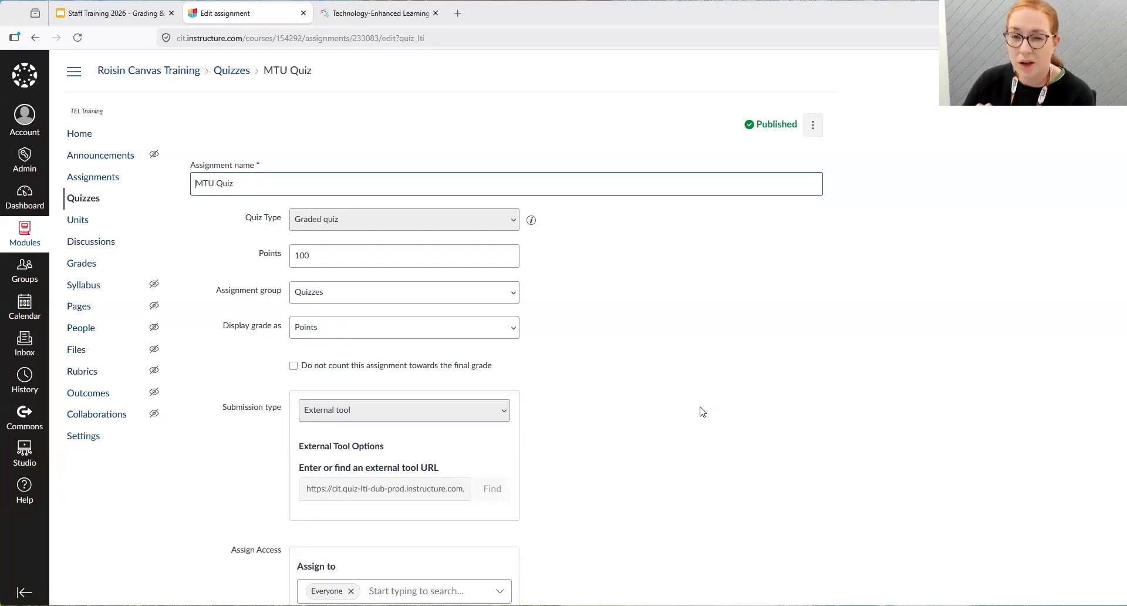
scroll(674, 537, down, 3)
scroll(677, 539, down, 3)
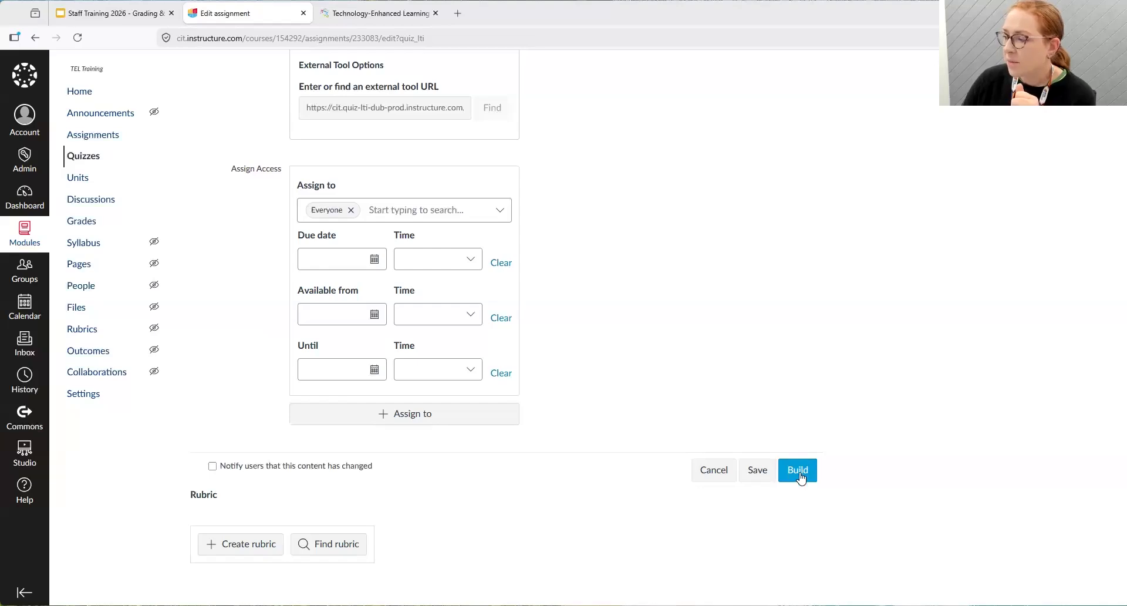
click(800, 475)
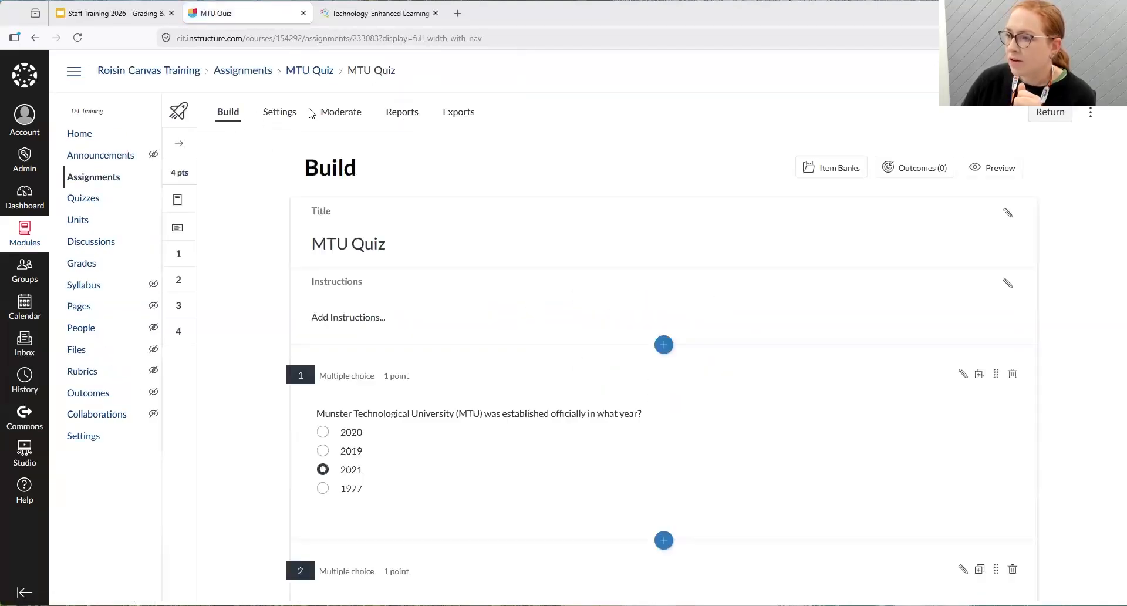
Open the first listed student's Attempt 1 in the quiz moderation and go to Question 2, which needs review
click(337, 118)
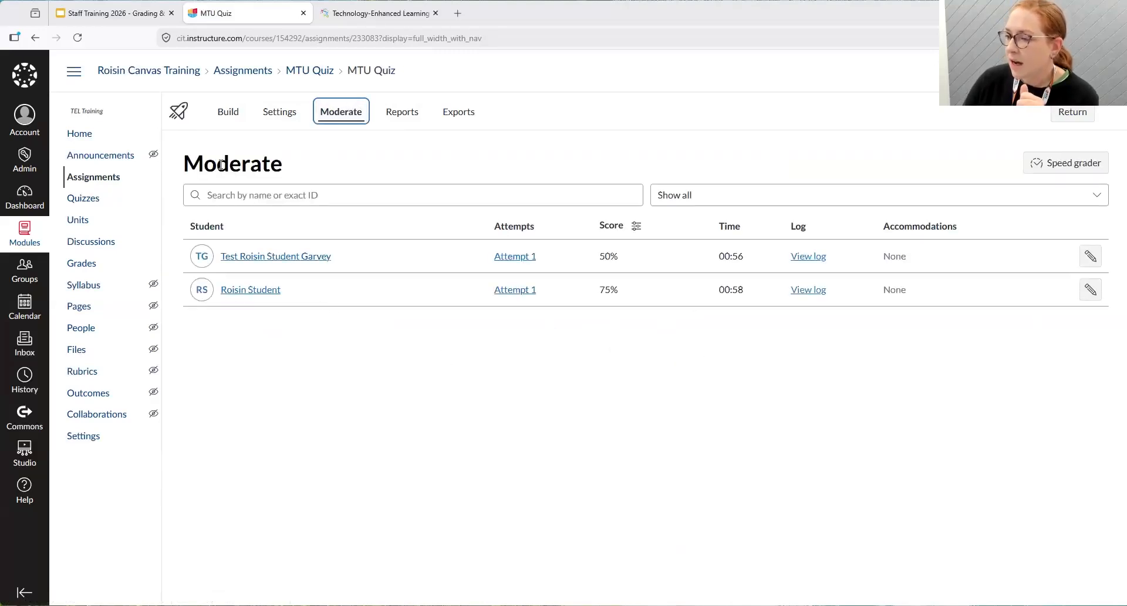
click(514, 257)
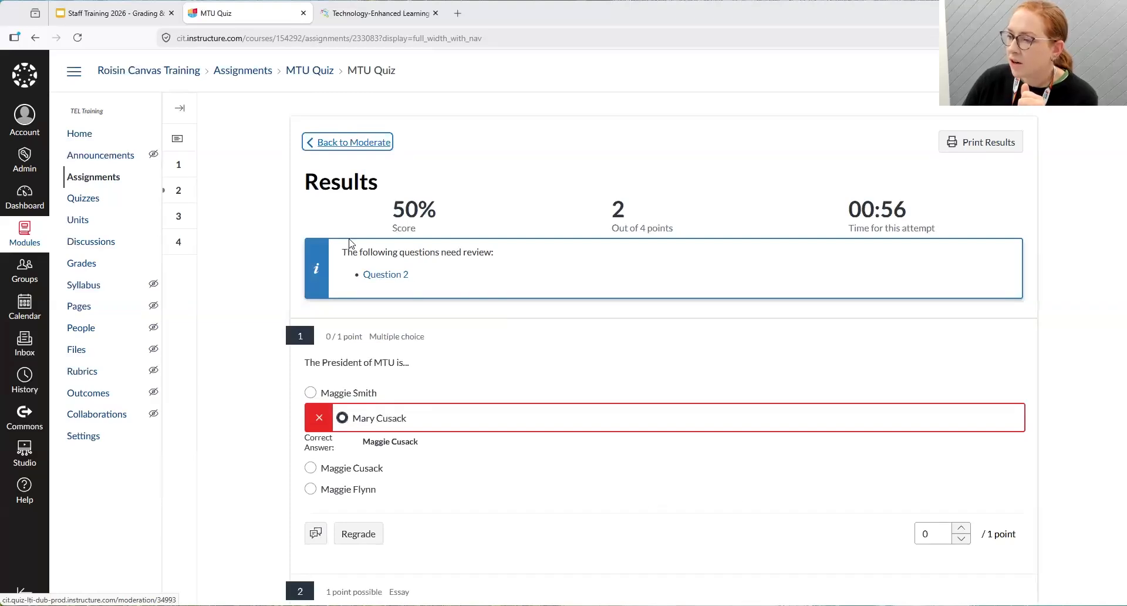
drag(345, 252, 467, 267)
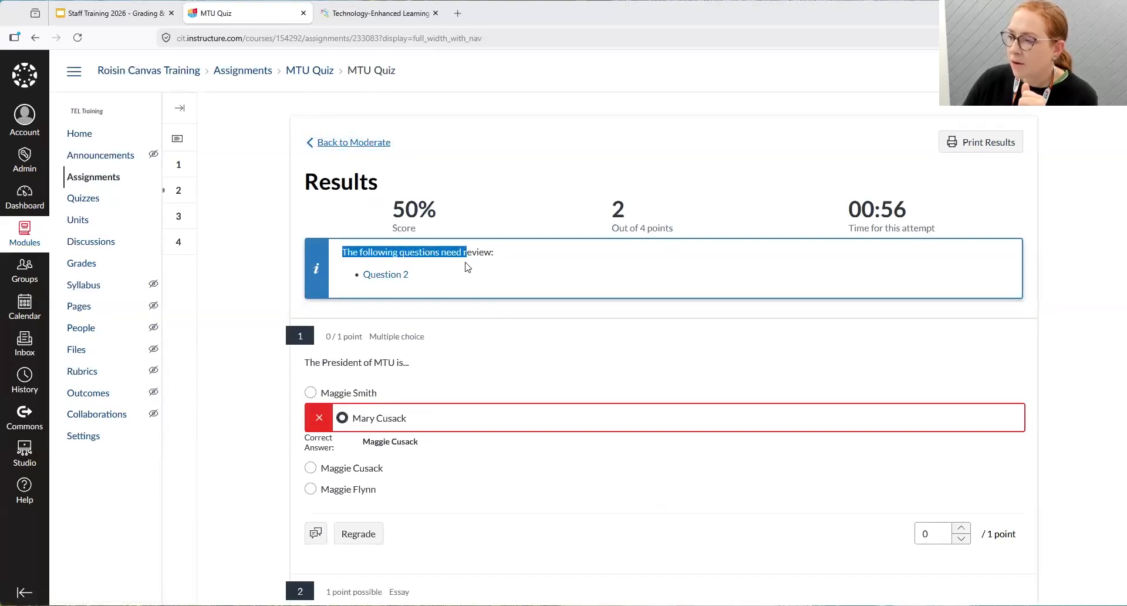
click(383, 275)
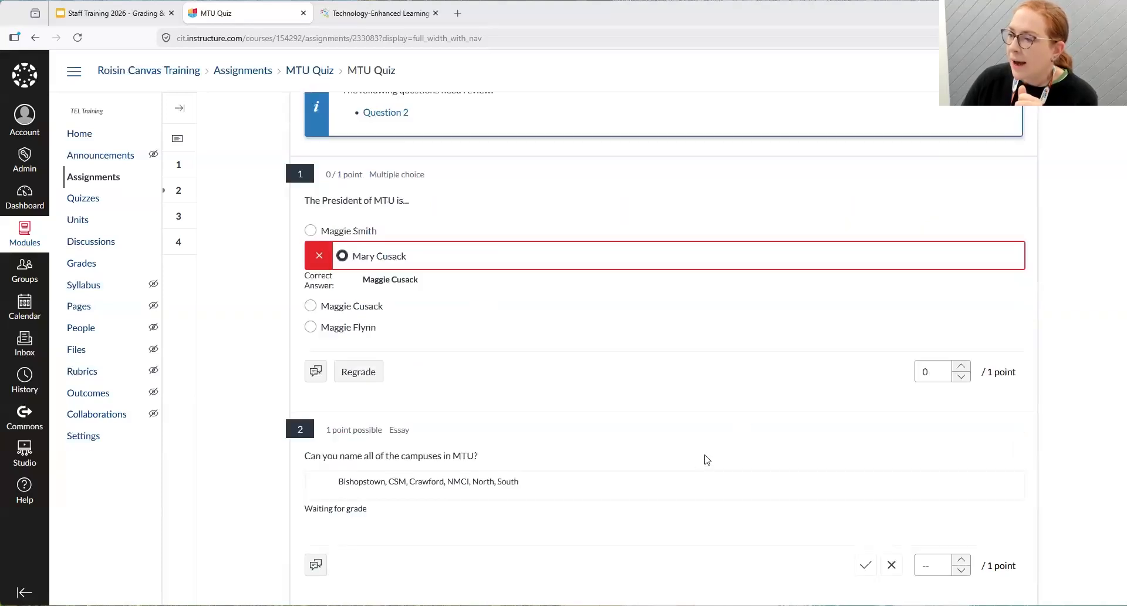
scroll(603, 403, down, 2)
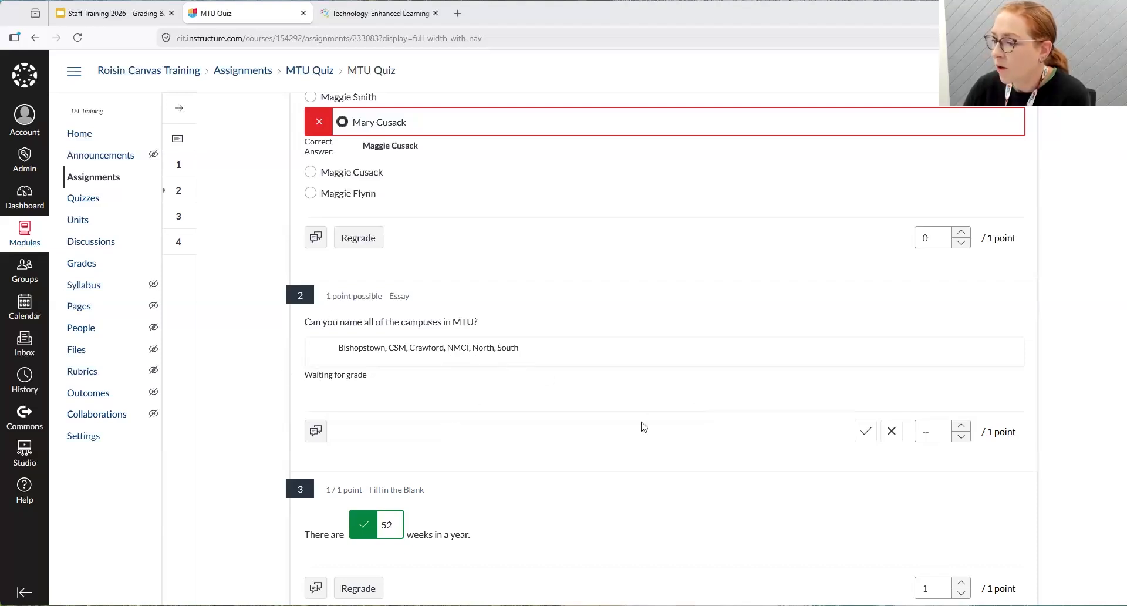
Mark the essay answer in Question 2 as correct and save the comment "Next time add Kerry and Cork to distinguish them."
click(866, 431)
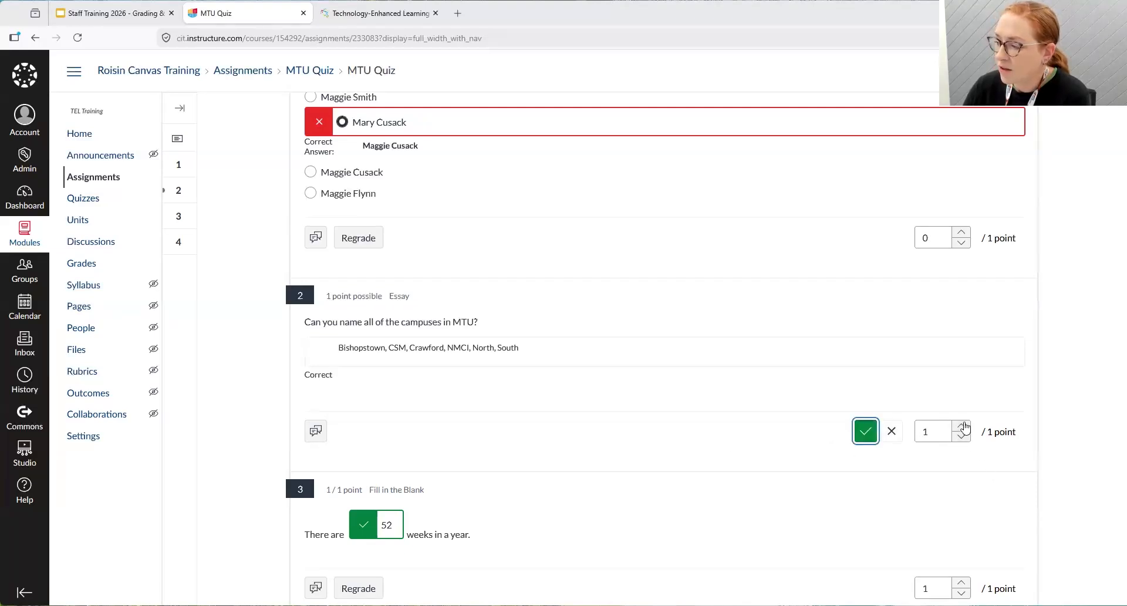
click(316, 433)
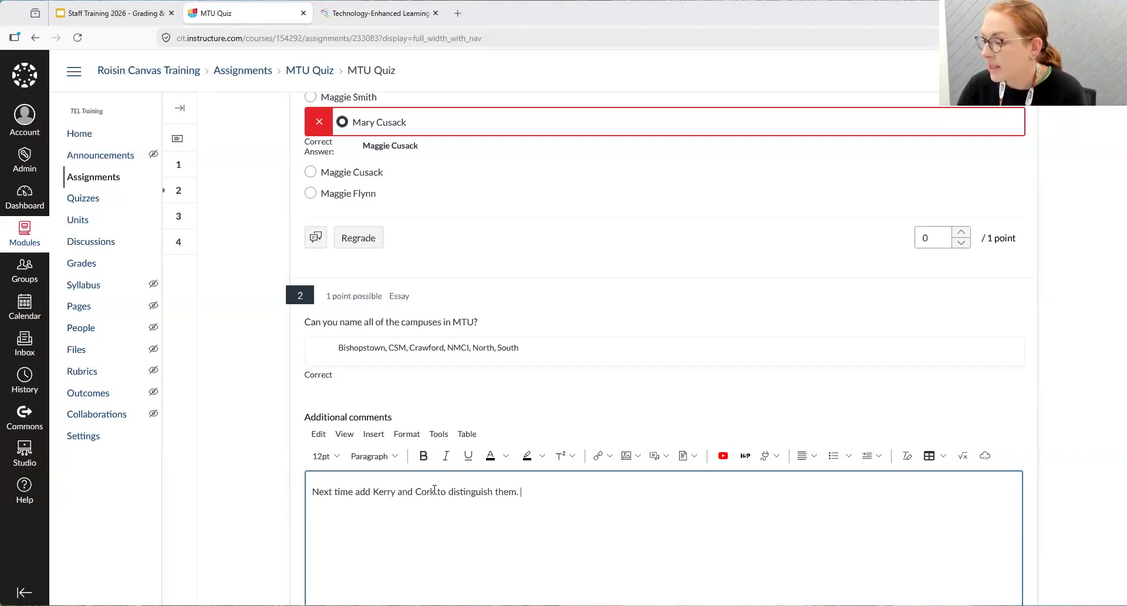
scroll(452, 461, down, 5)
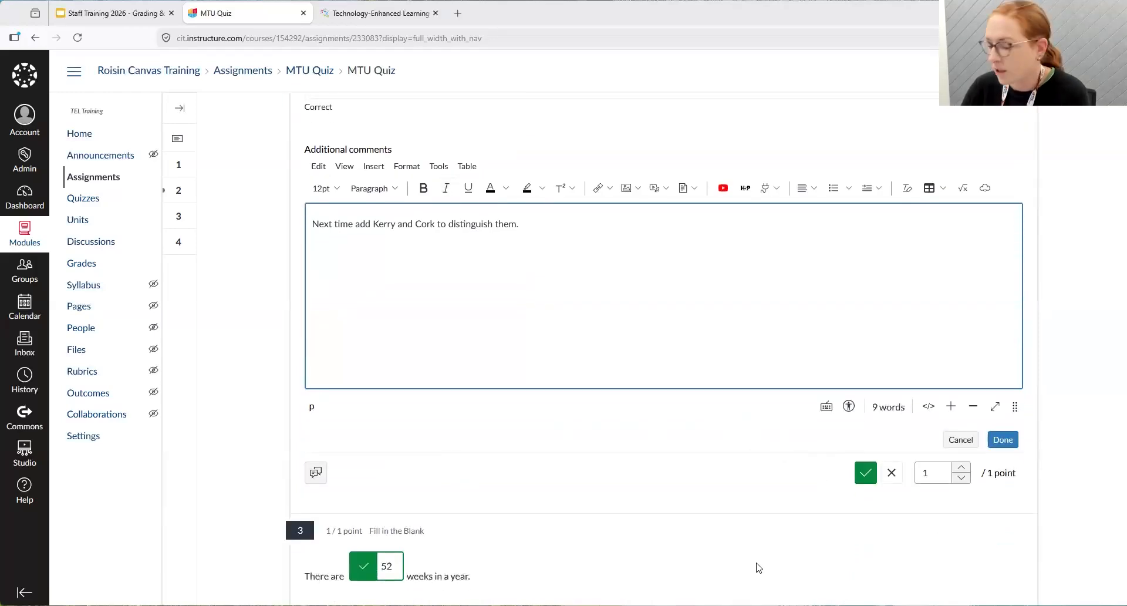
click(1003, 440)
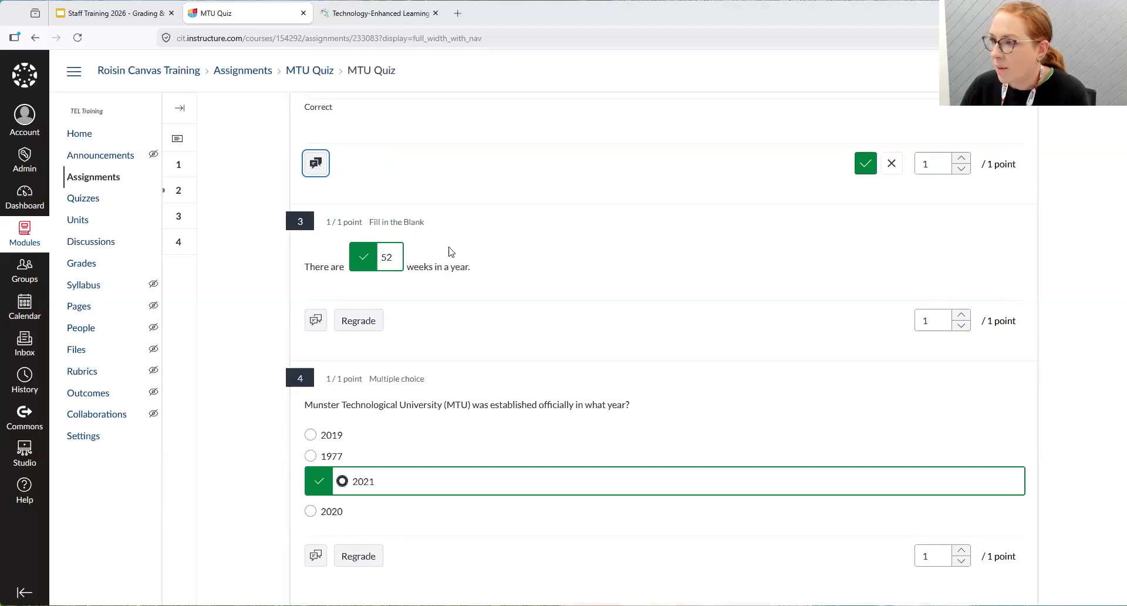
Update the attempt's results with the new Question 2 grade and return to the quiz's Moderate list
scroll(452, 251, up, 3)
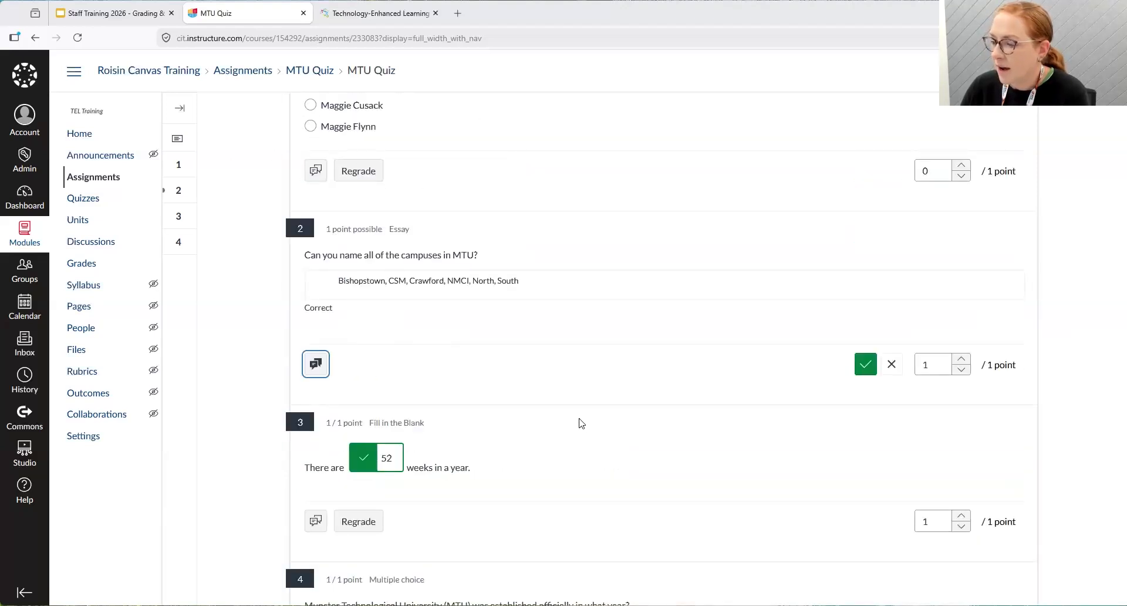
scroll(583, 437, down, 5)
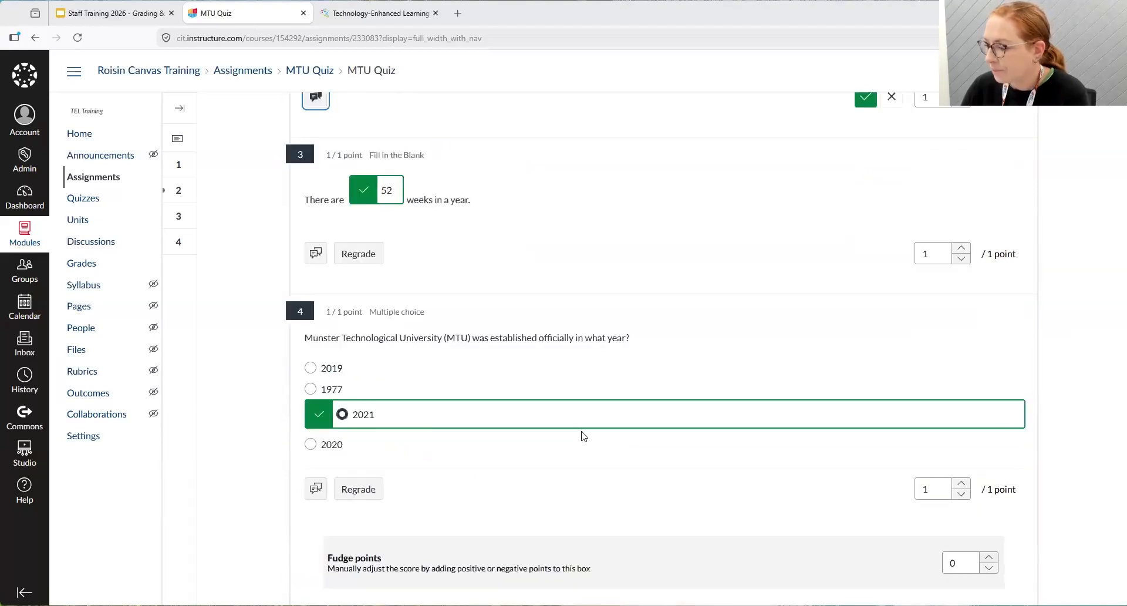
click(977, 563)
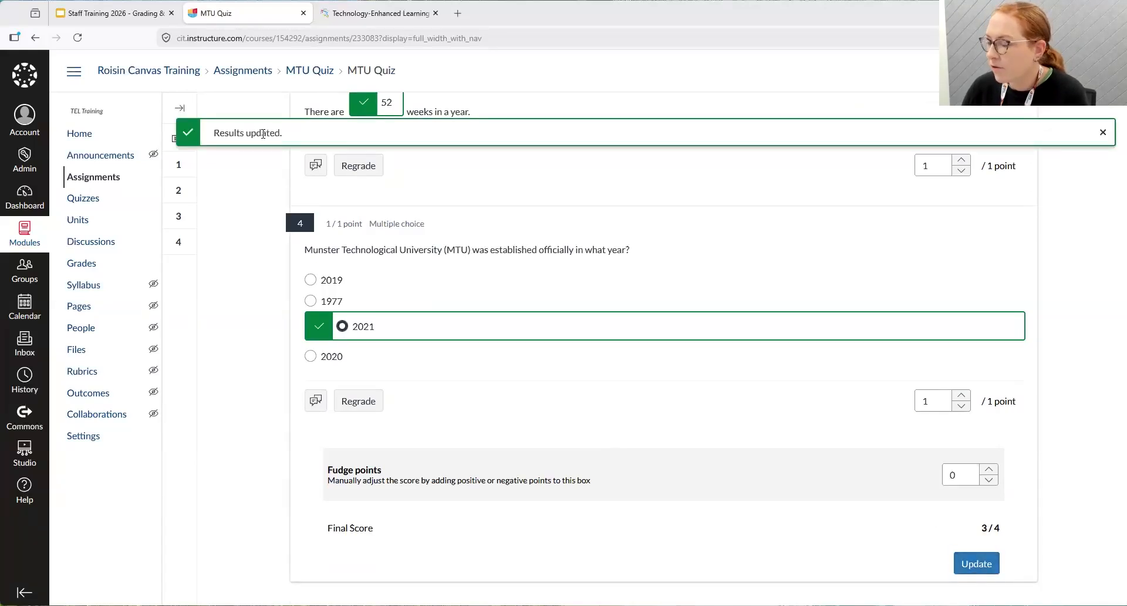
scroll(481, 422, up, 15)
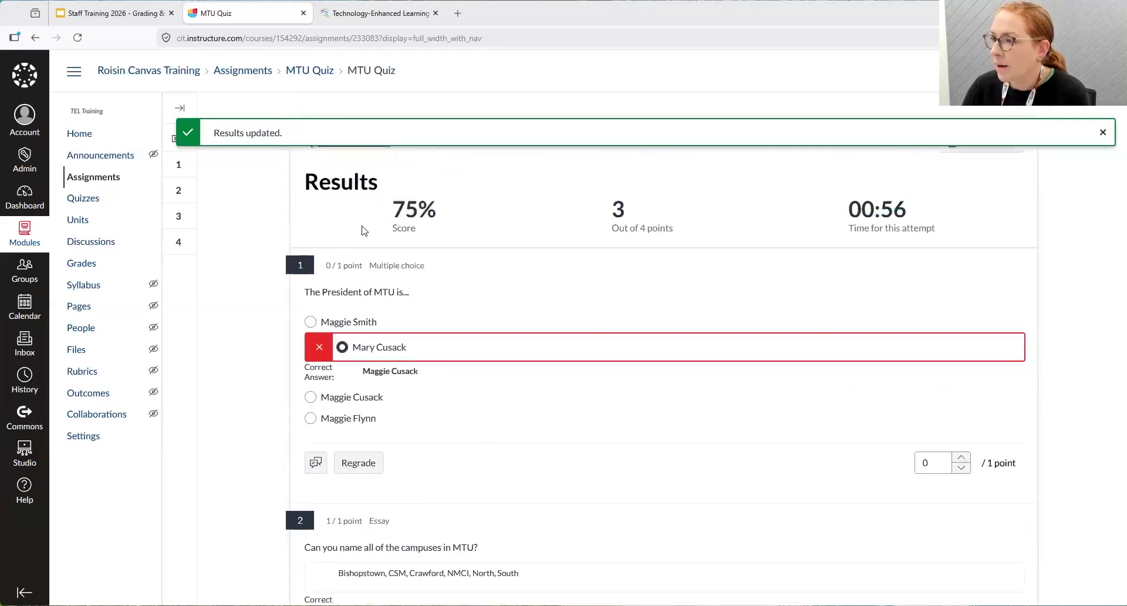
click(339, 145)
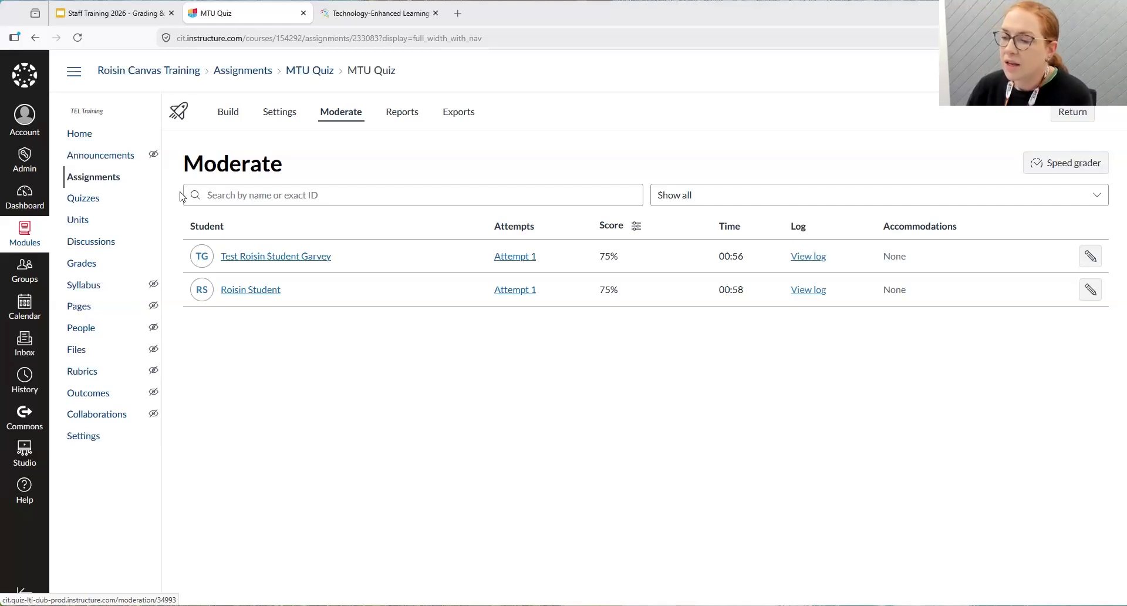
Open the course gradebook and post the Essay: Speculative Futures grades to everyone
click(81, 265)
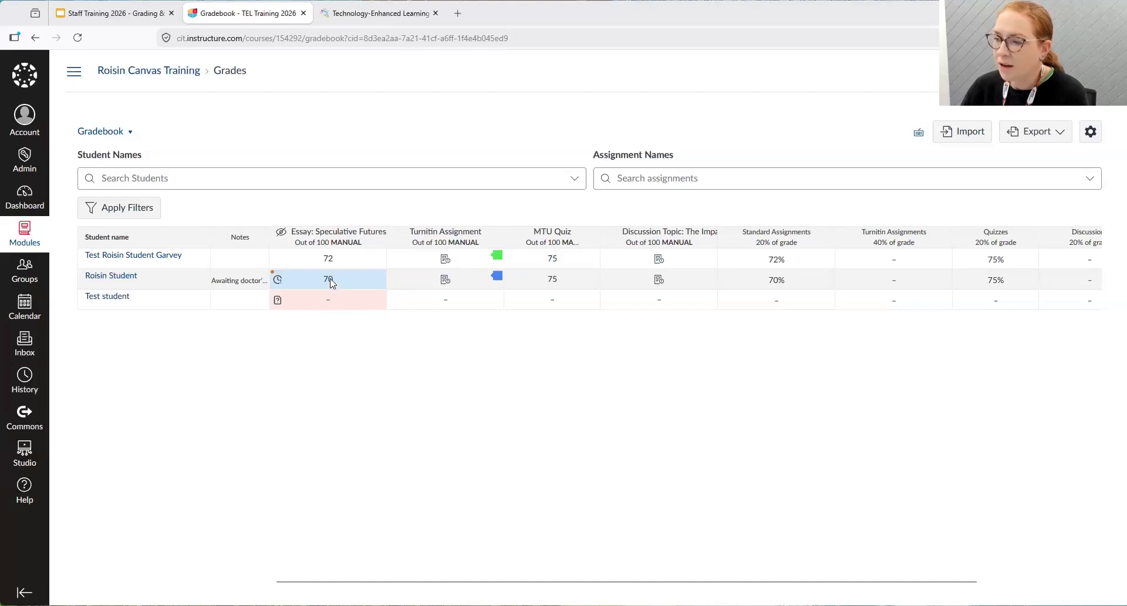
click(376, 238)
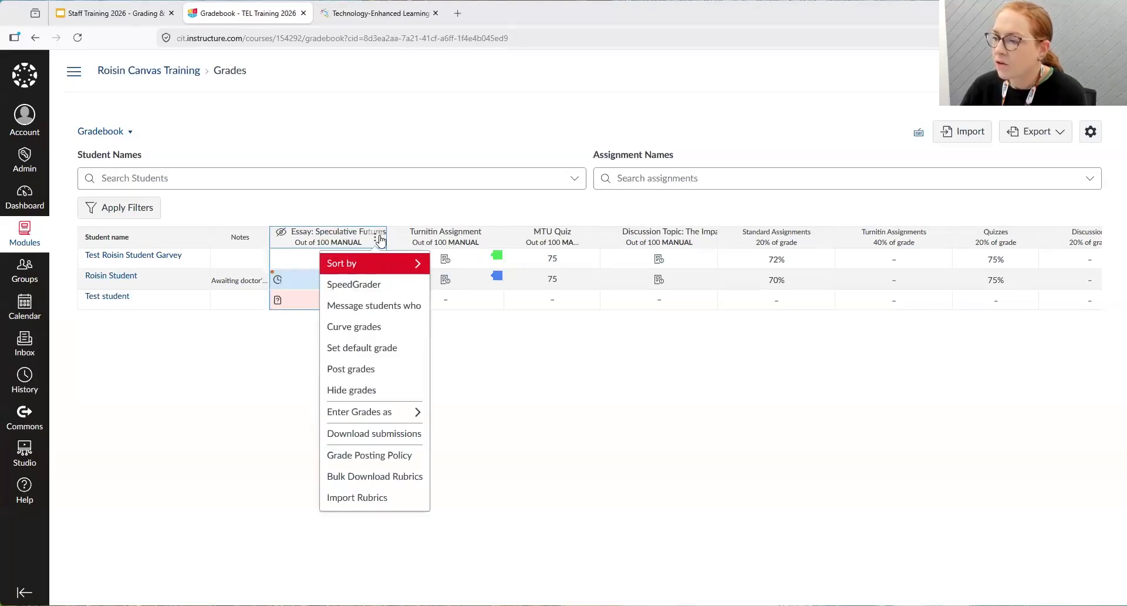
click(363, 375)
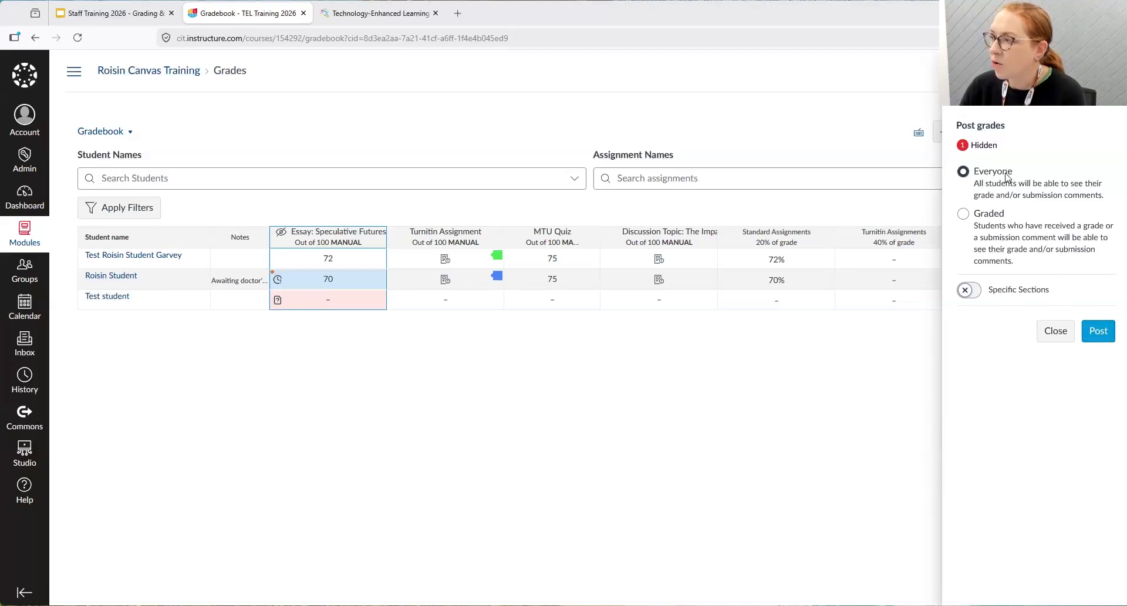
click(1098, 331)
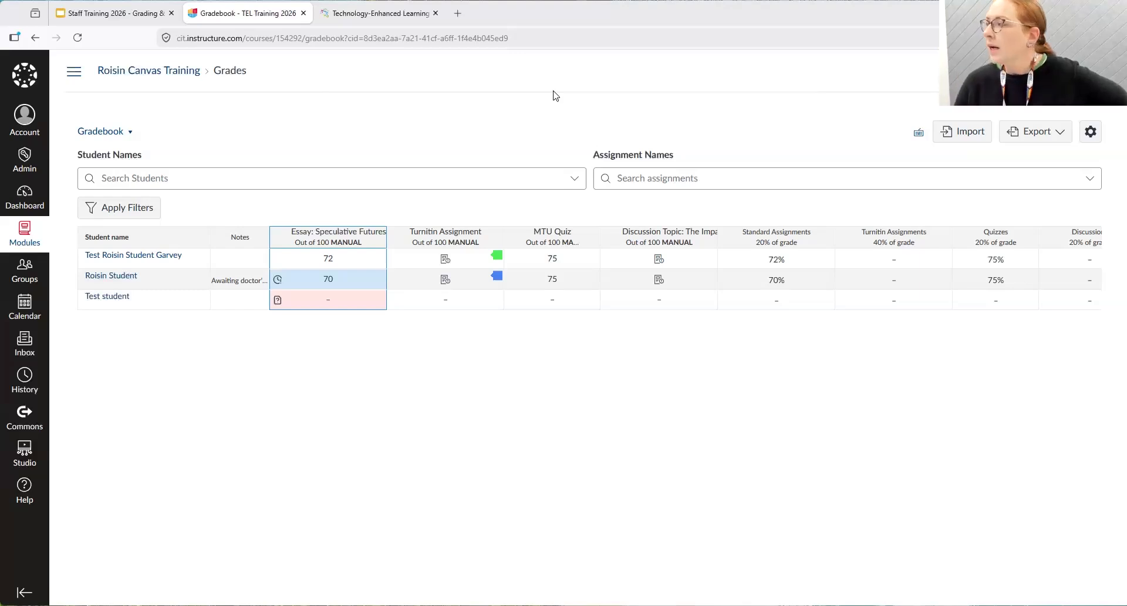
View the course home page as the test student, and leave student view
click(138, 78)
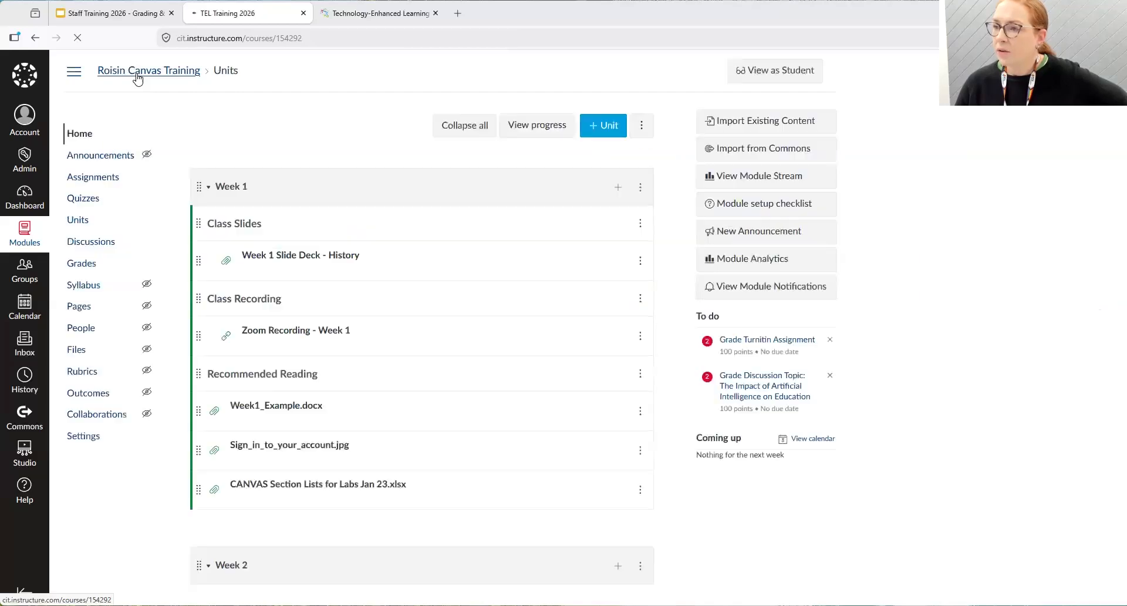
click(761, 73)
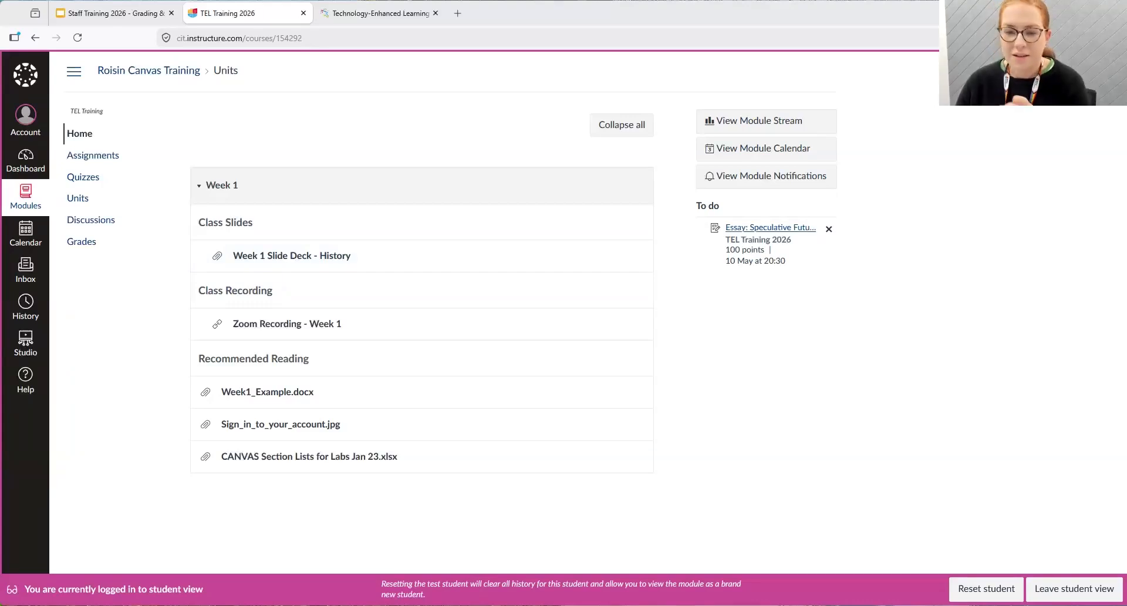
click(1033, 589)
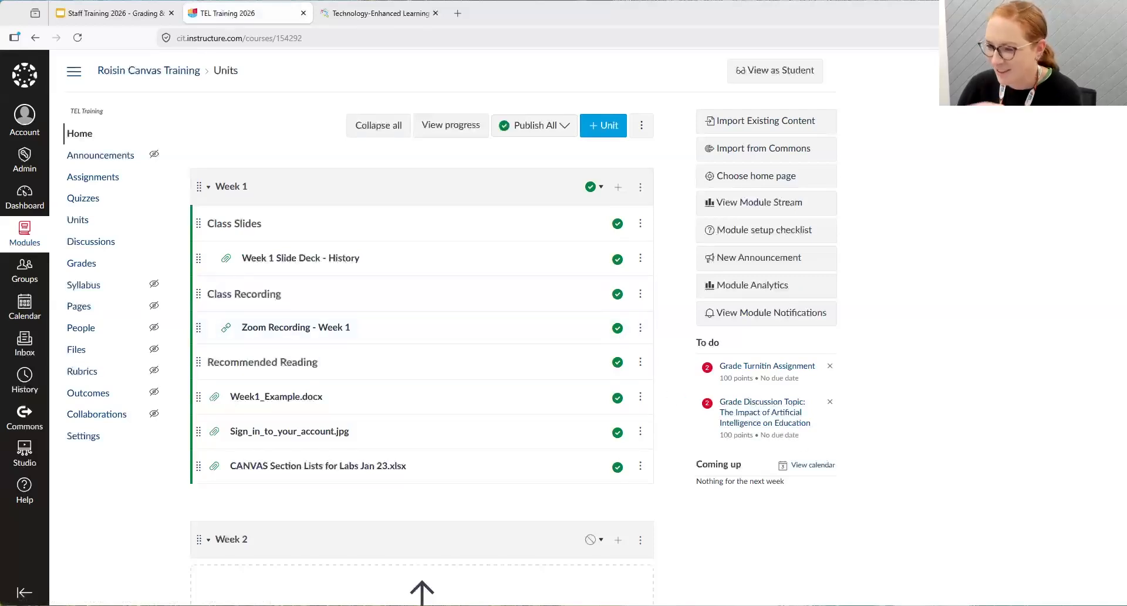
Open the first listed student's details from the course's People list and act as that user
click(77, 329)
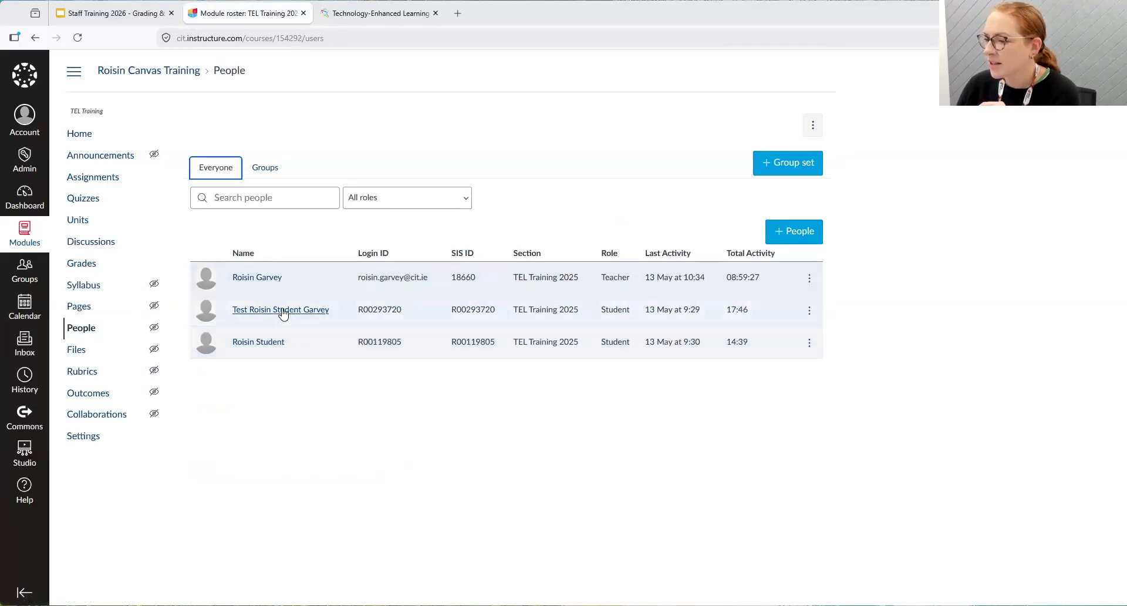
click(260, 316)
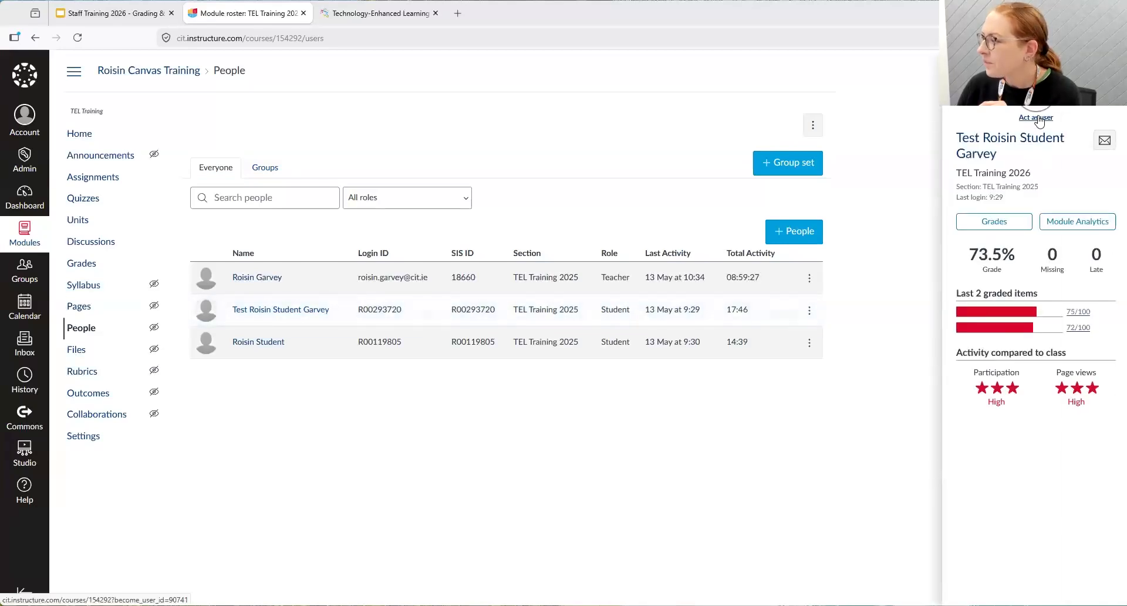
click(1039, 120)
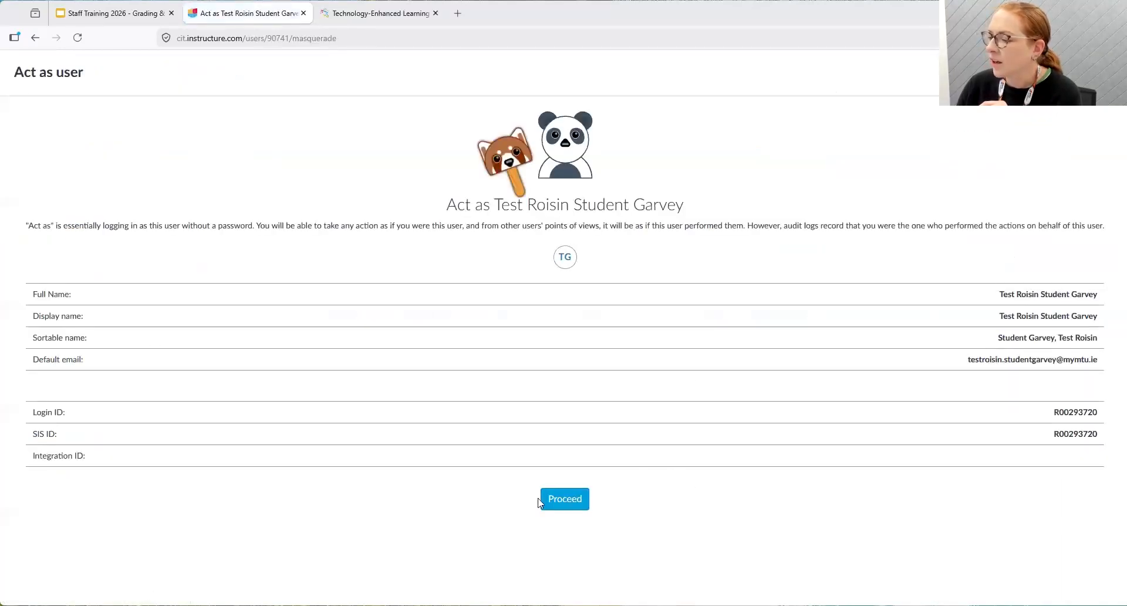
click(589, 508)
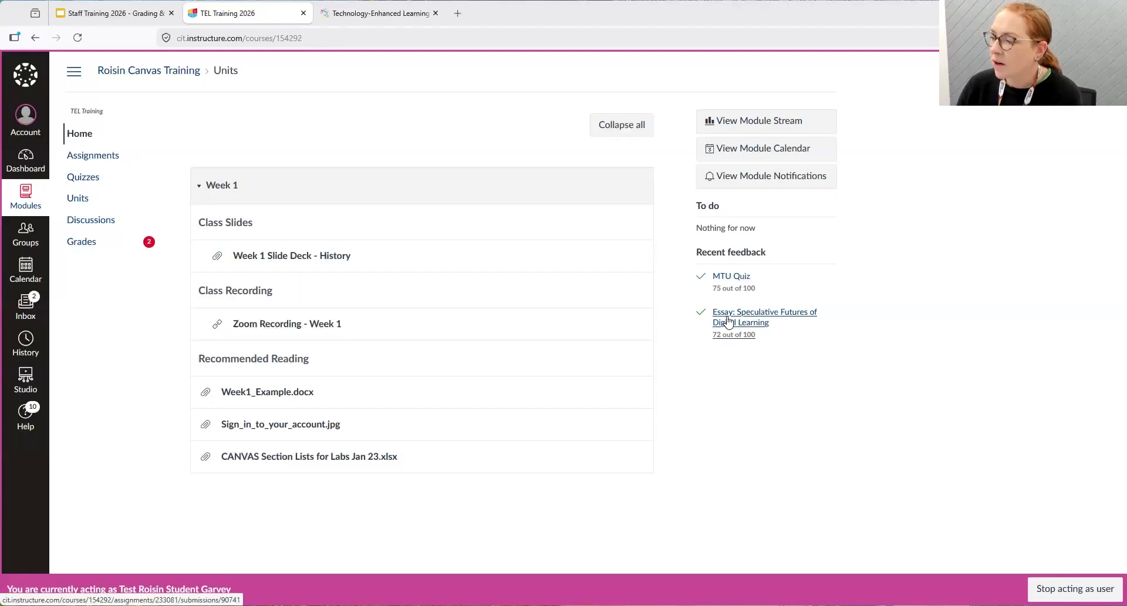
View the student's own course grades page and stop acting as the user
click(82, 242)
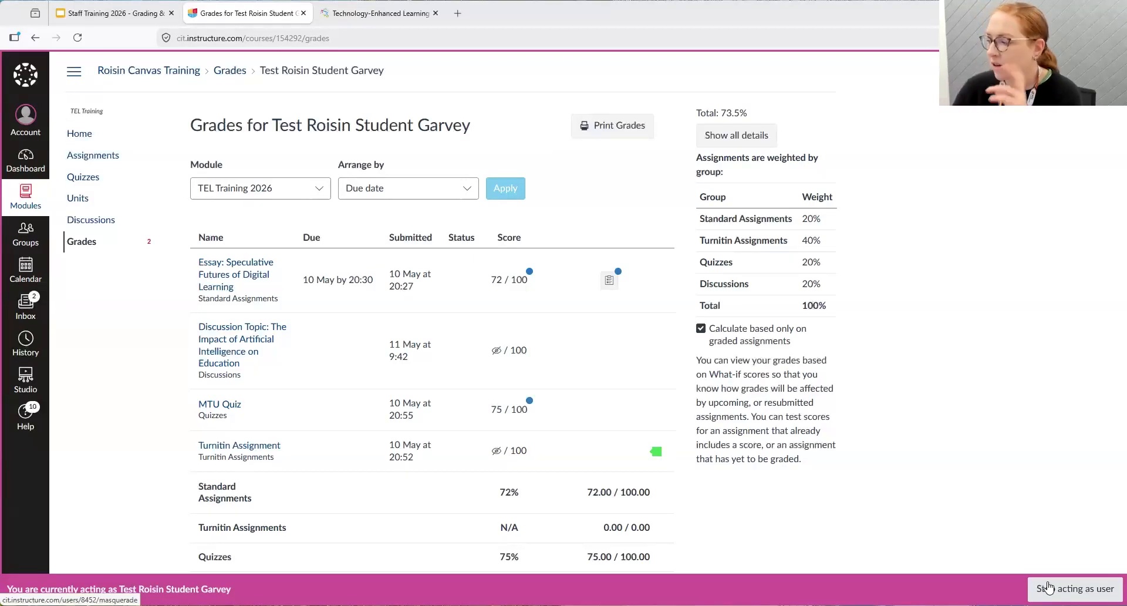
click(1075, 588)
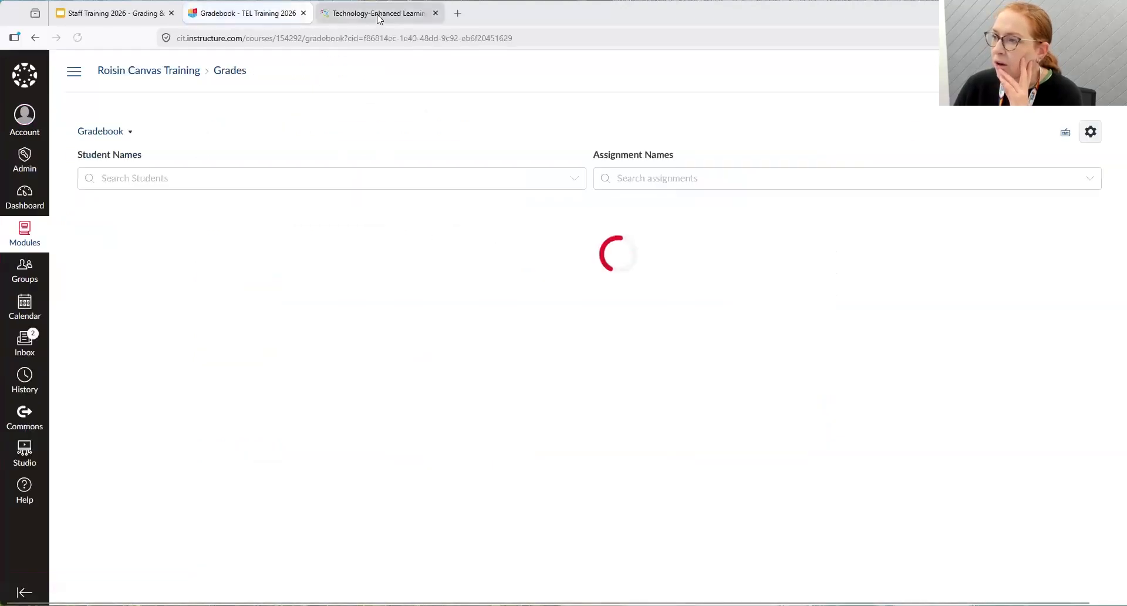
Switch to the Technology-Enhanced Learning website and open Help Docs & Articles from its Staff Resources page
click(378, 14)
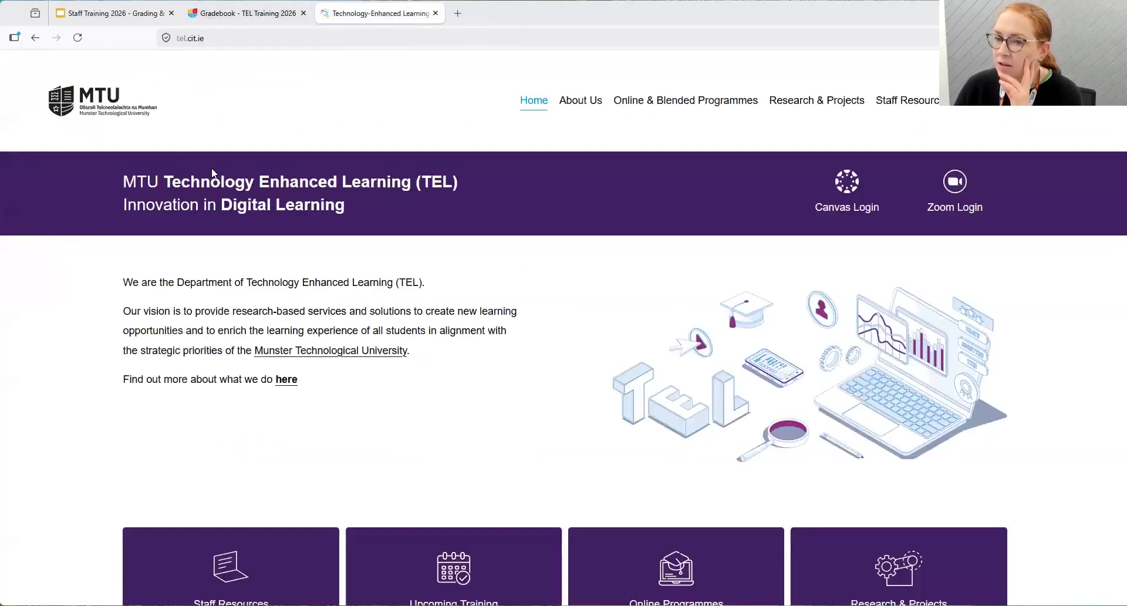
click(897, 107)
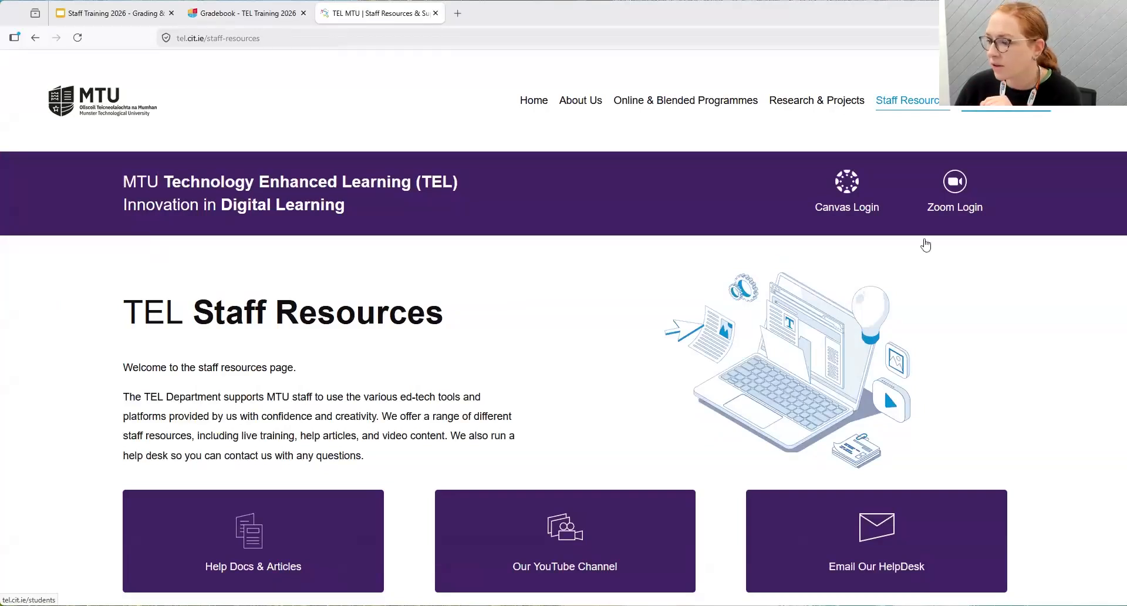
scroll(334, 294, down, 4)
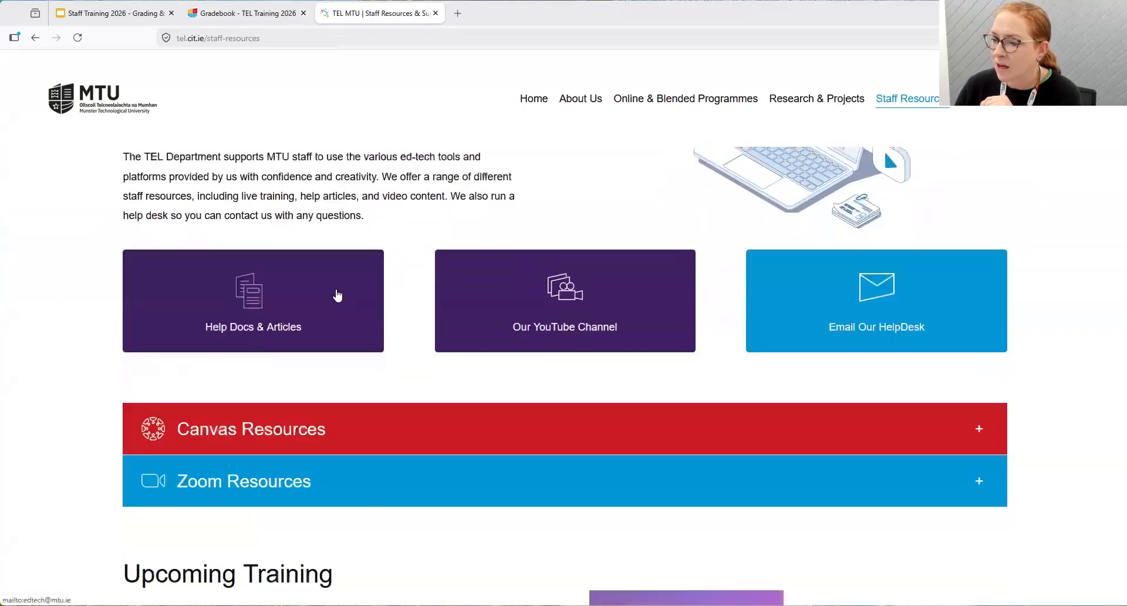
click(201, 302)
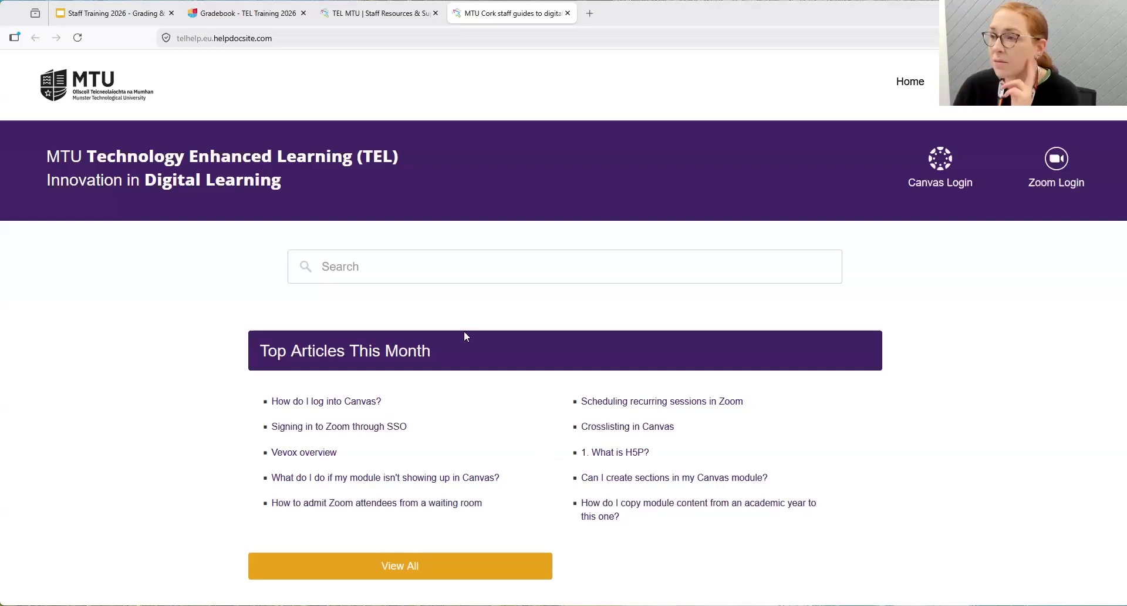
Switch to the Staff Training 2026 presentation in Google Slides and advance past "Any Questions?" to the contact e-mail slide
click(125, 14)
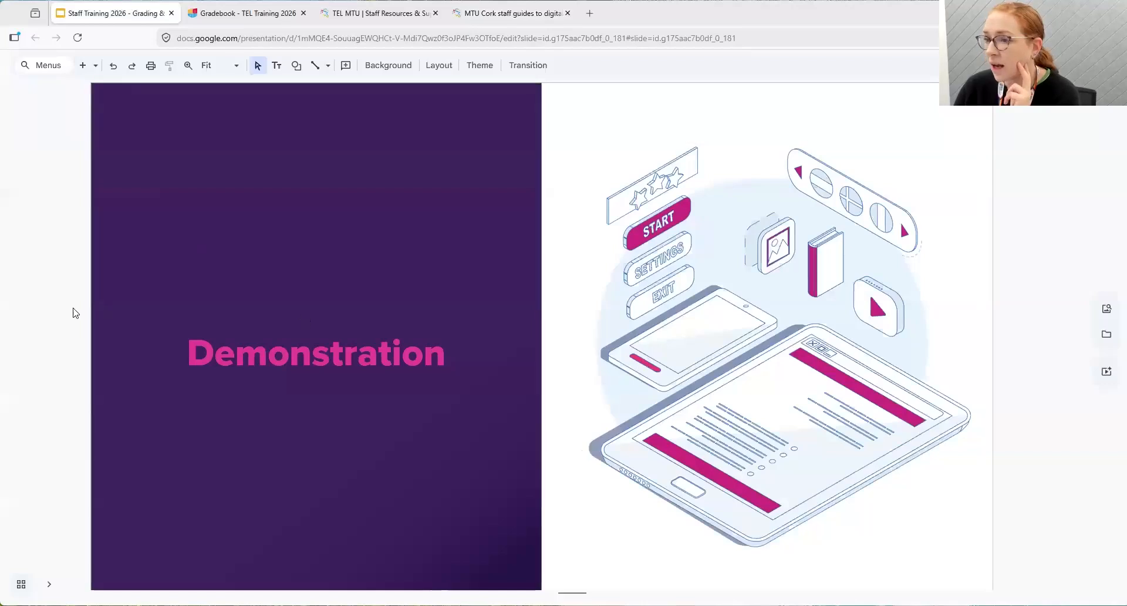
scroll(191, 269, down, 4)
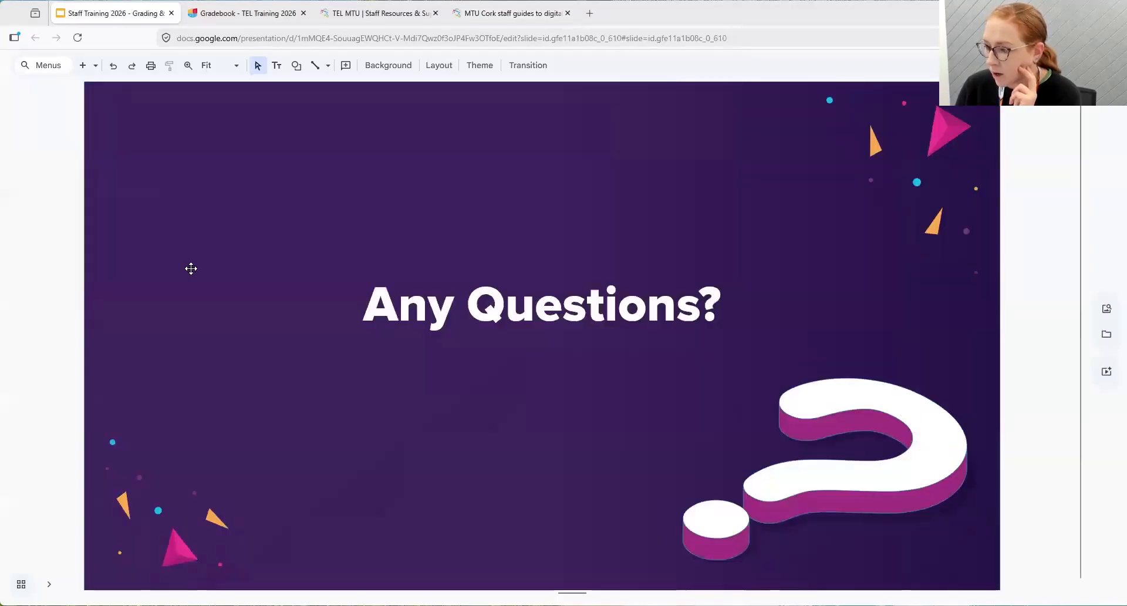
scroll(191, 268, down, 1)
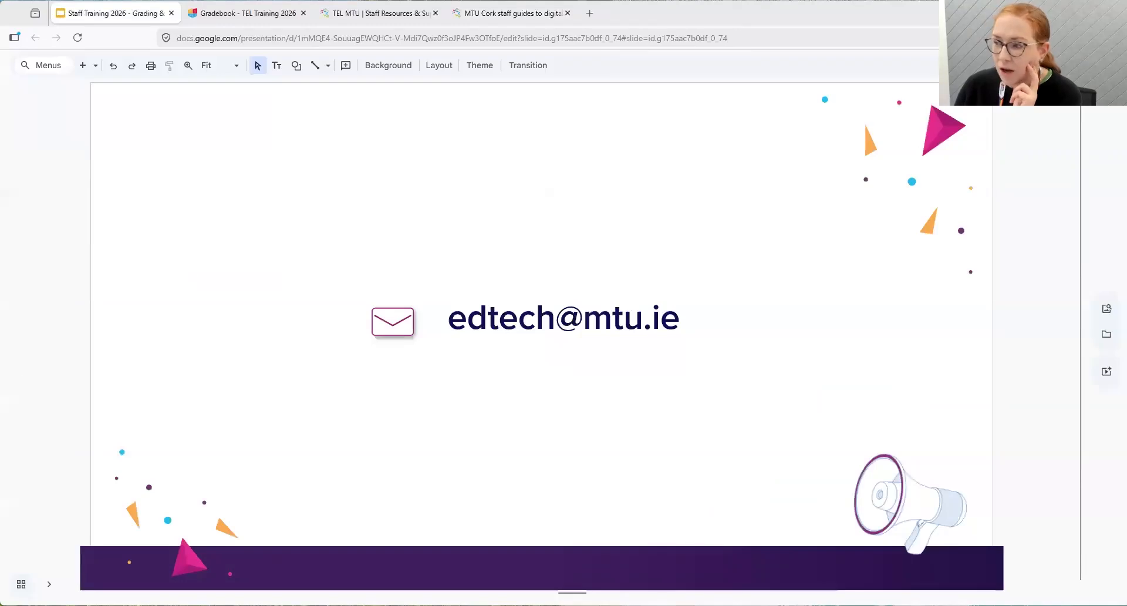